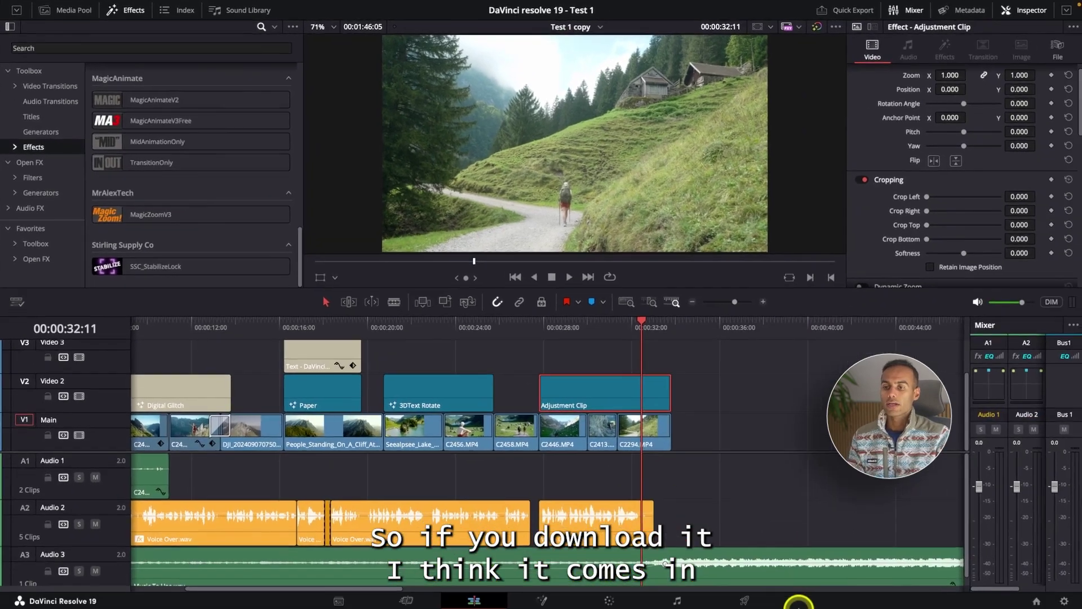
Switch to Finder, show the Downloads folder as icons and select MagicAnimateV3.0.drfx.
mouse_move(798, 606)
click(732, 598)
click(789, 141)
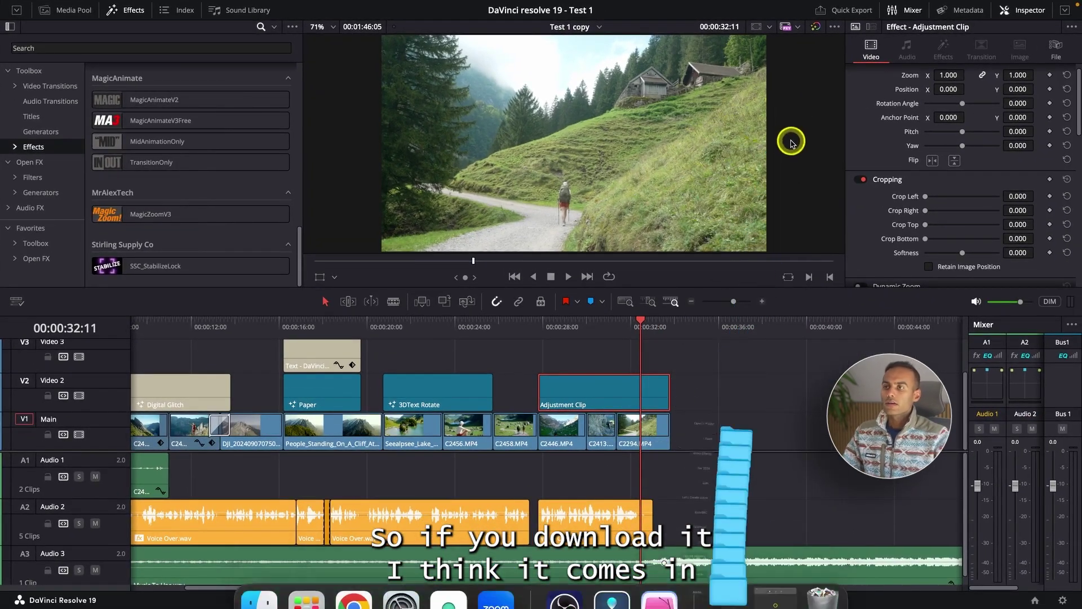
click(85, 180)
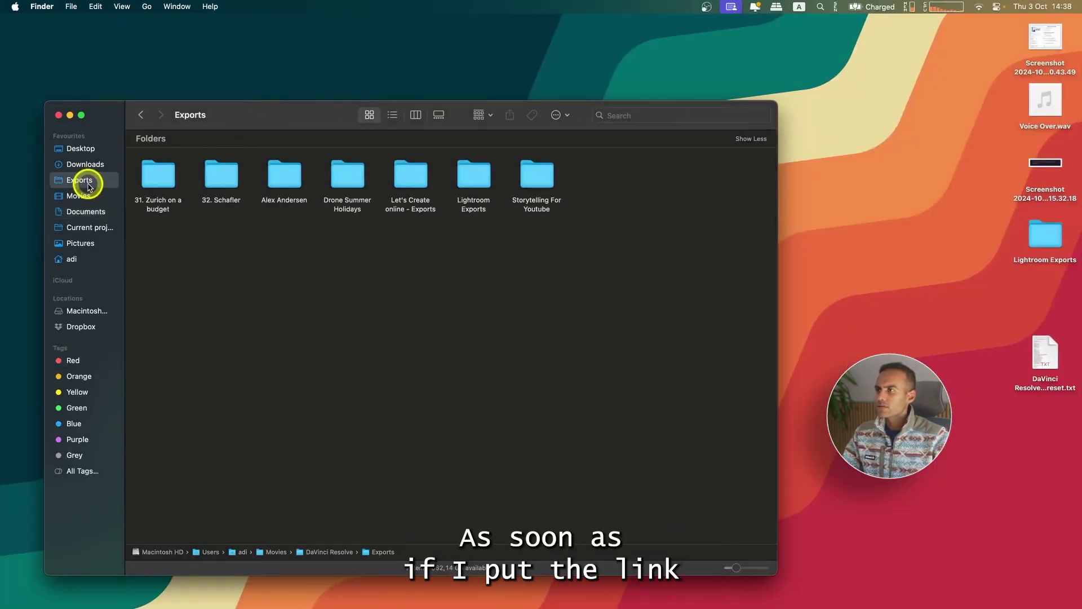
click(85, 149)
click(87, 164)
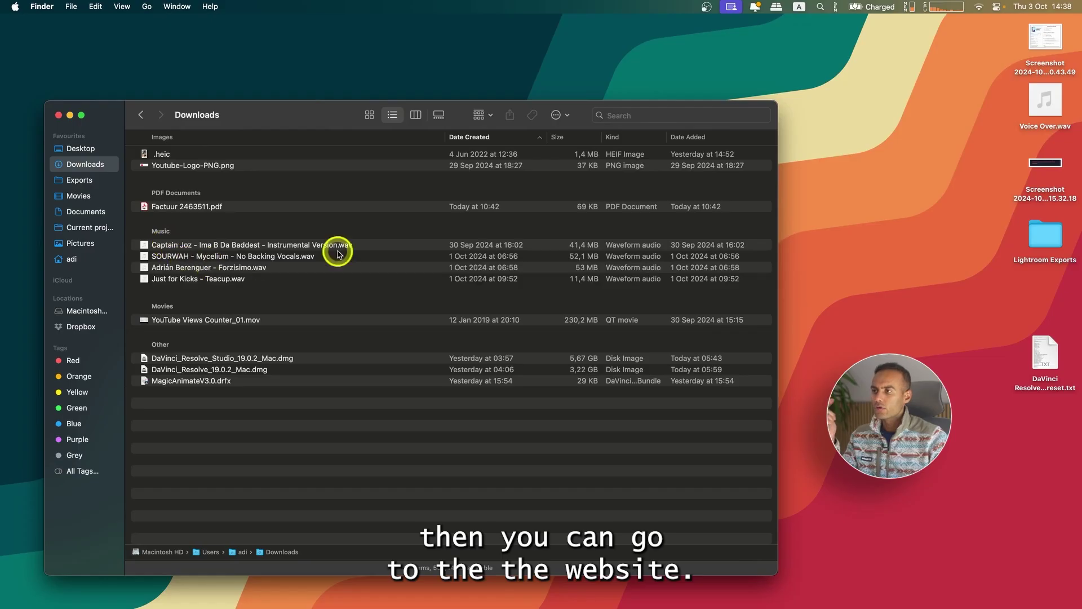
key(super+1)
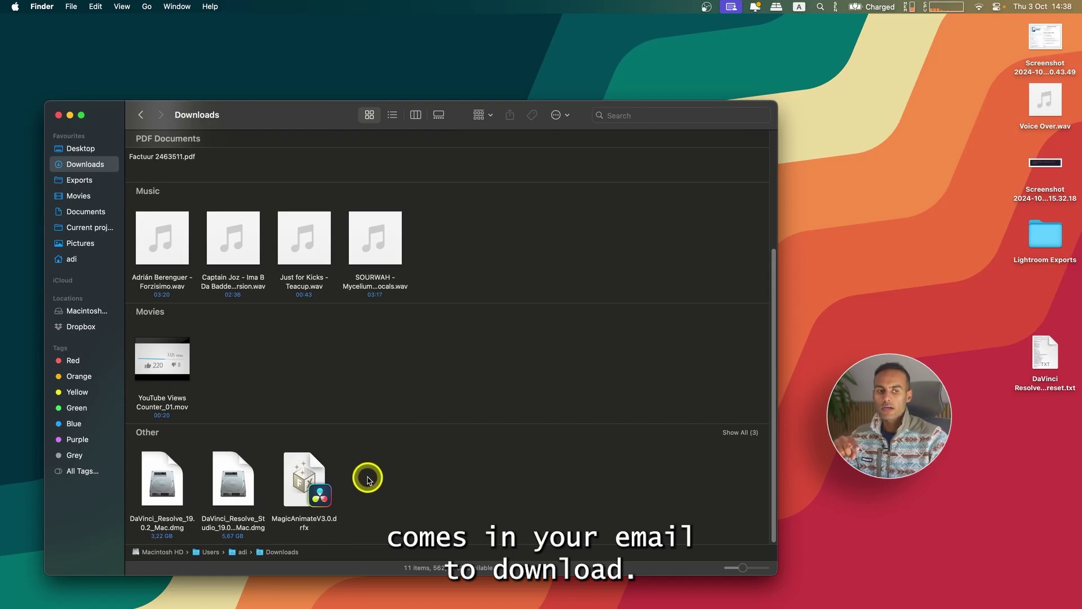
click(308, 477)
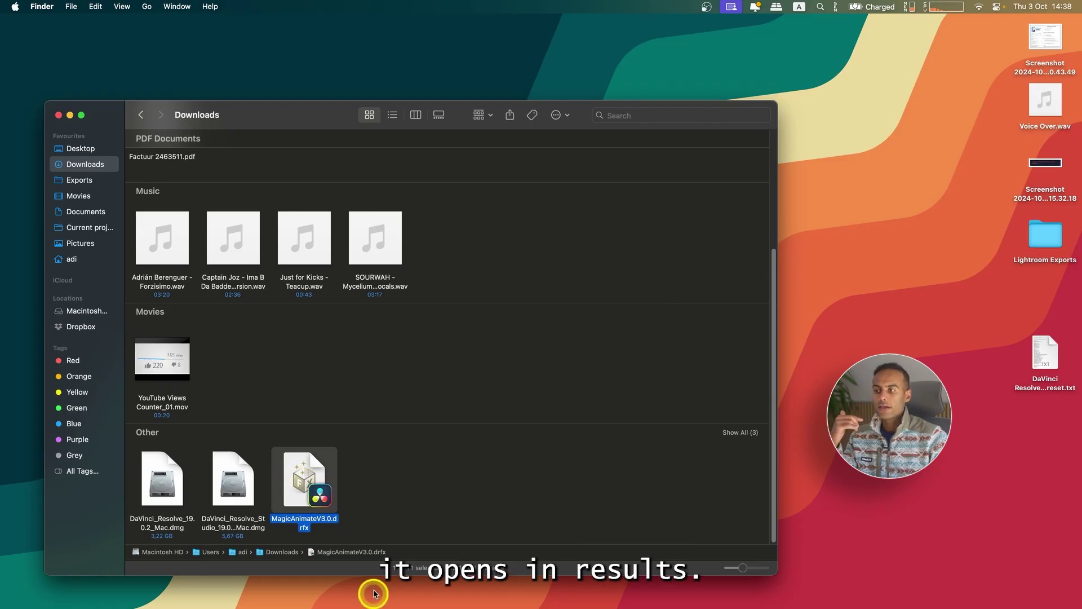
Switch back to DaVinci Resolve and locate the MagicAnimateV3Free and MagicZoomV3 effects in the effects library.
mouse_move(398, 595)
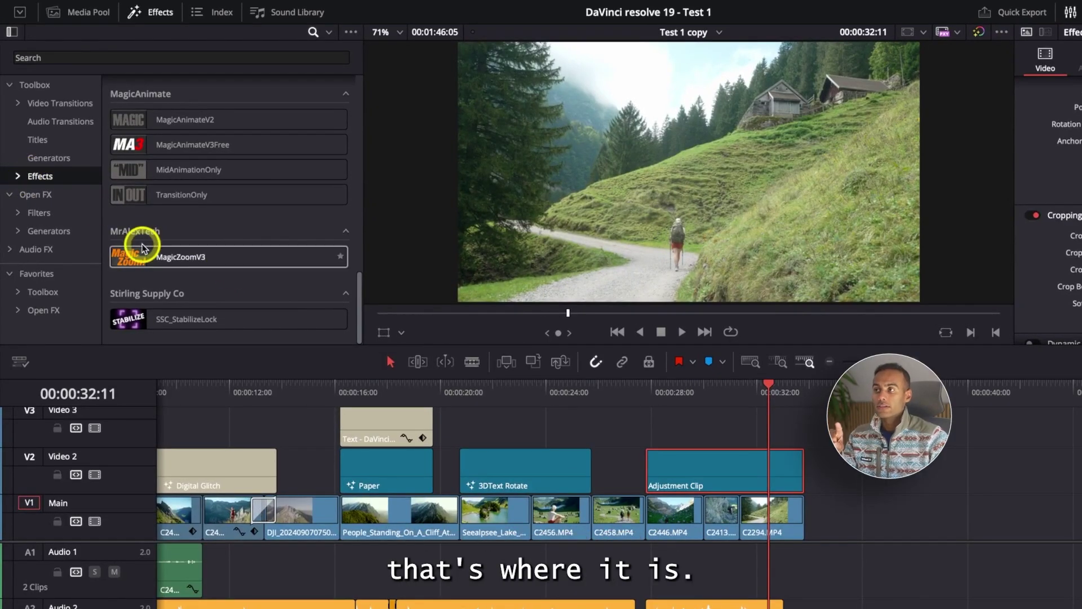
click(159, 258)
click(179, 146)
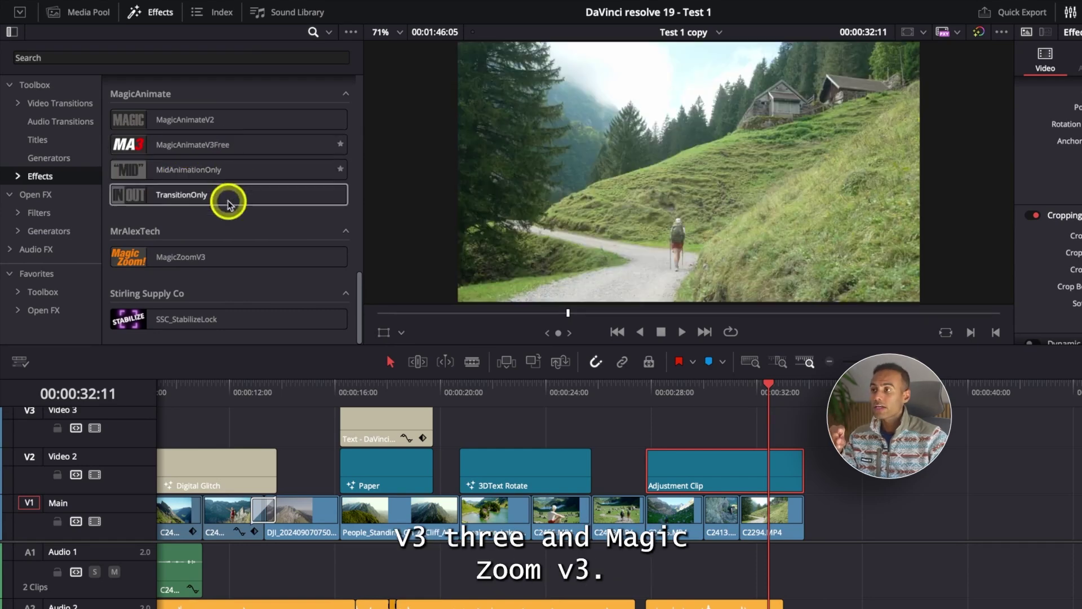
click(194, 260)
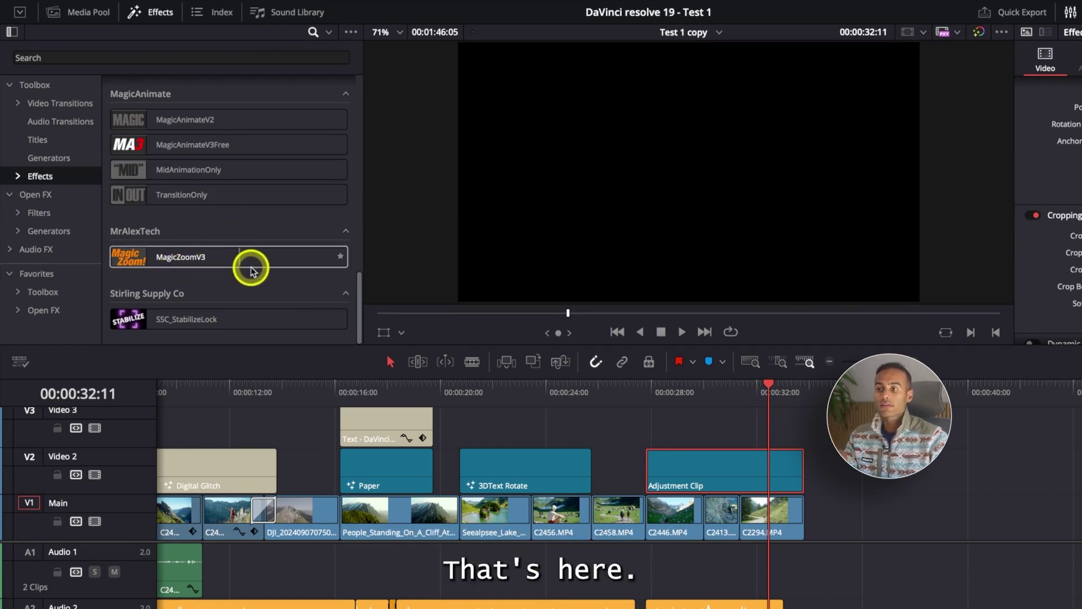
click(628, 457)
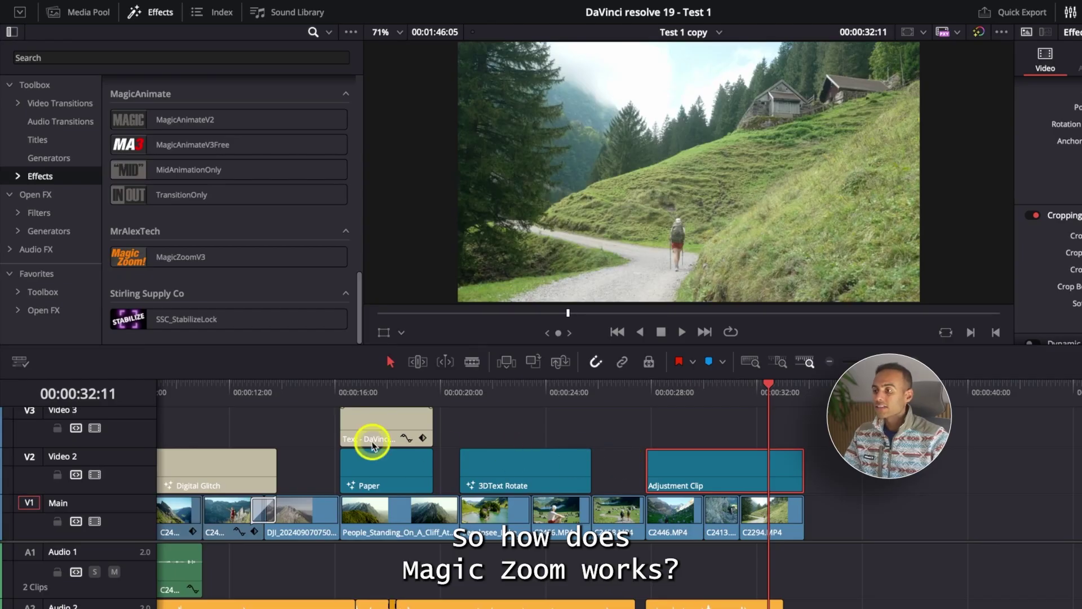
Duplicate the C2418.MP4 clip at 00:00:11:00 on the Main track into the empty space after the last clip.
click(201, 397)
click(218, 517)
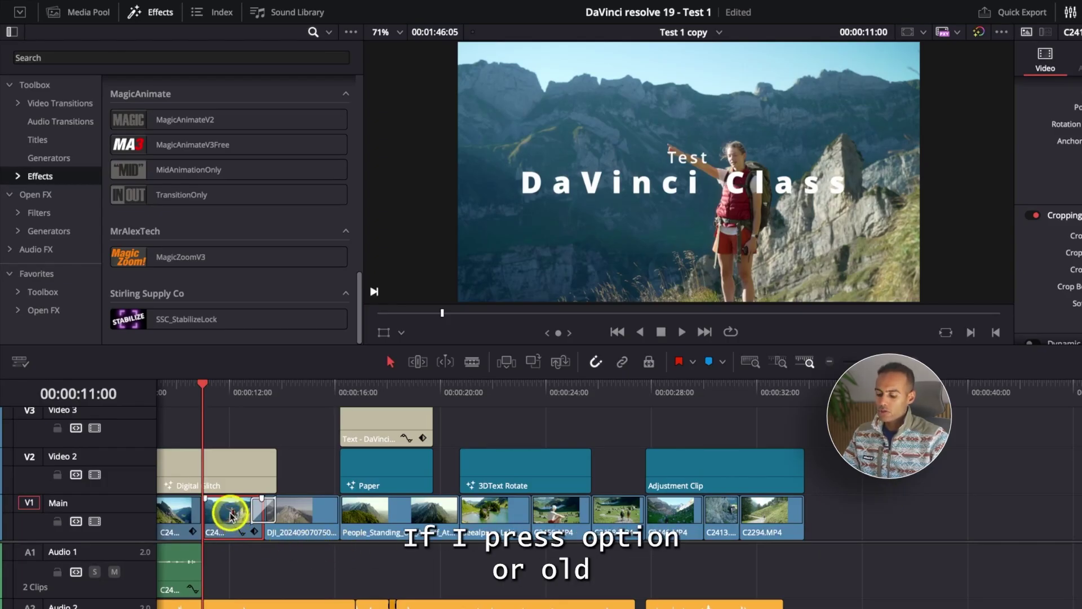
drag(229, 514, 759, 423)
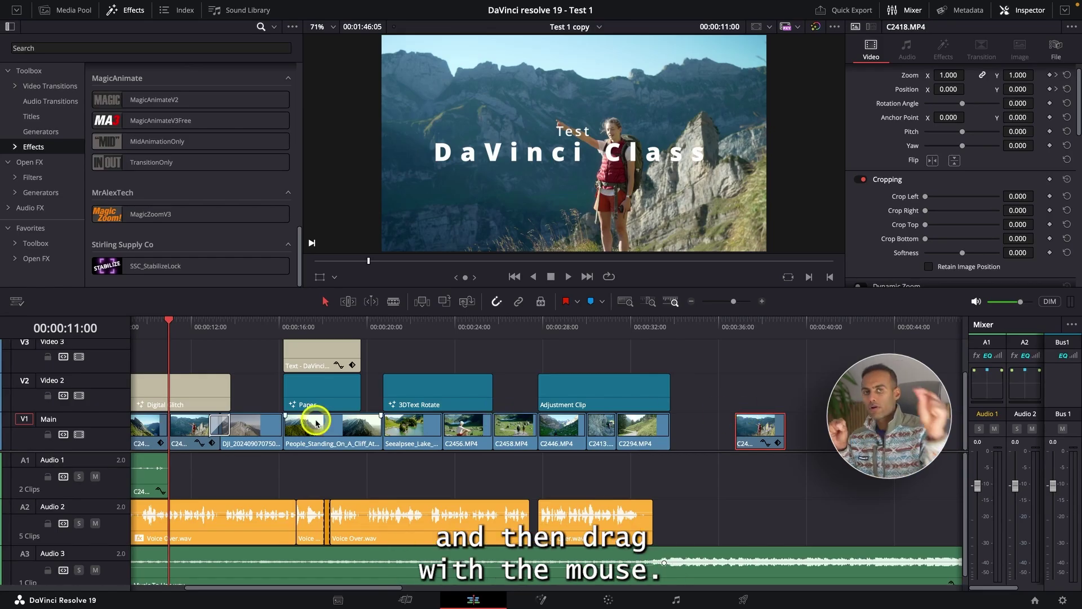
Extend the start of the copied C2418.MP4 clip backward so that it lasts about 4 seconds.
click(723, 334)
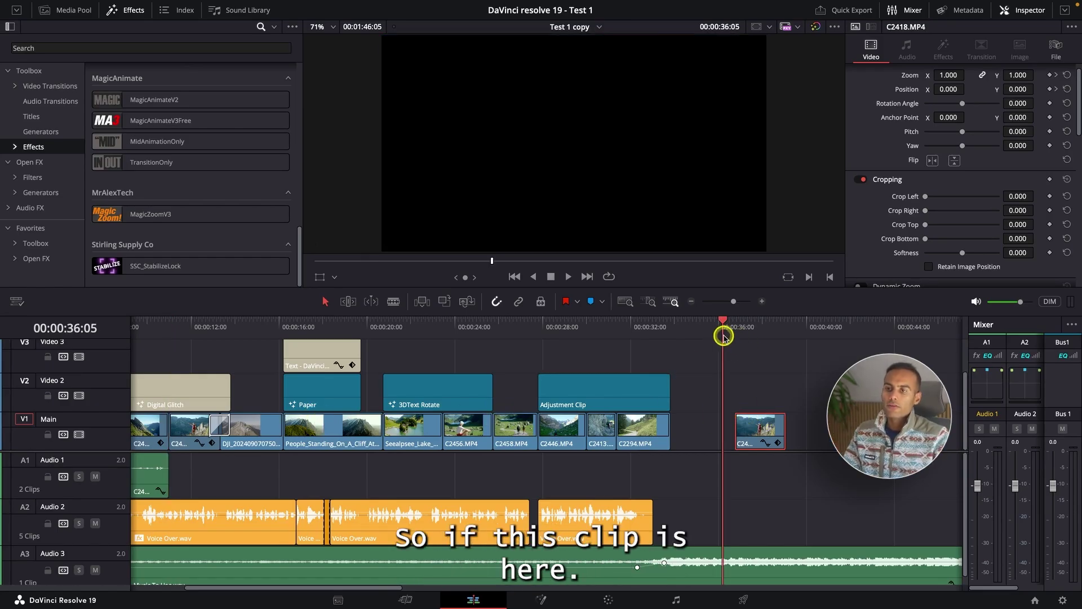
click(743, 334)
key(super+equal)
drag(532, 429, 459, 435)
Mute the Audio 3 music track and play back the extended clip from its beginning.
click(466, 331)
key(space)
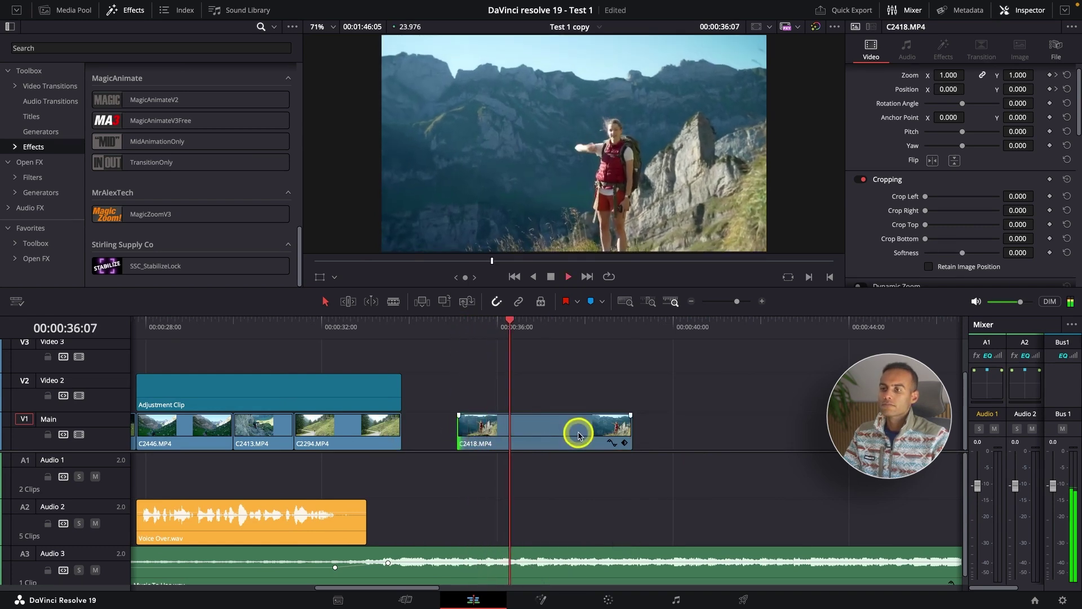
key(space)
click(95, 569)
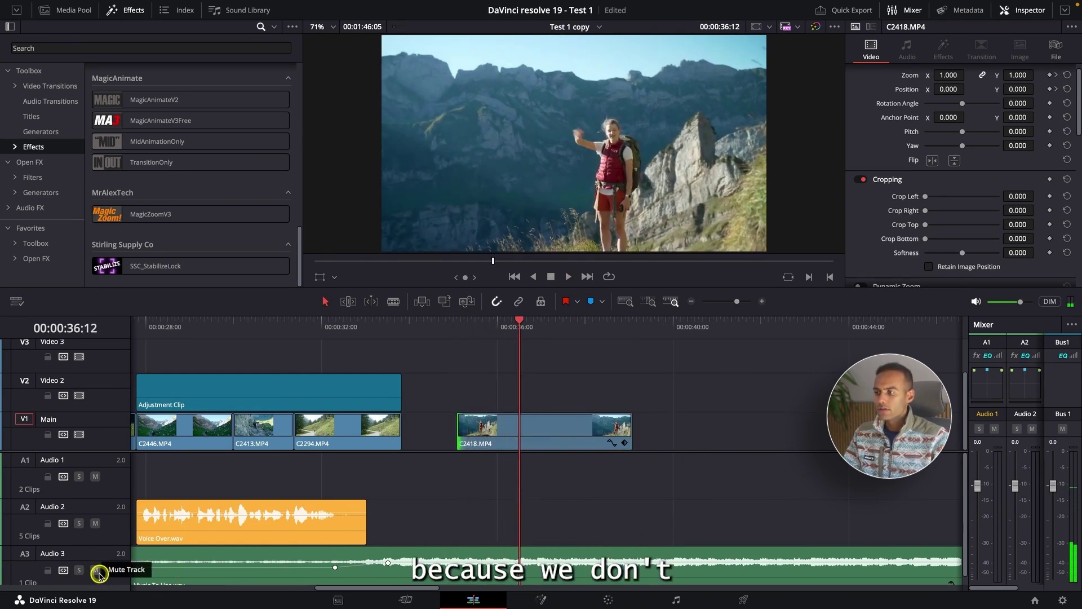
click(462, 328)
key(space)
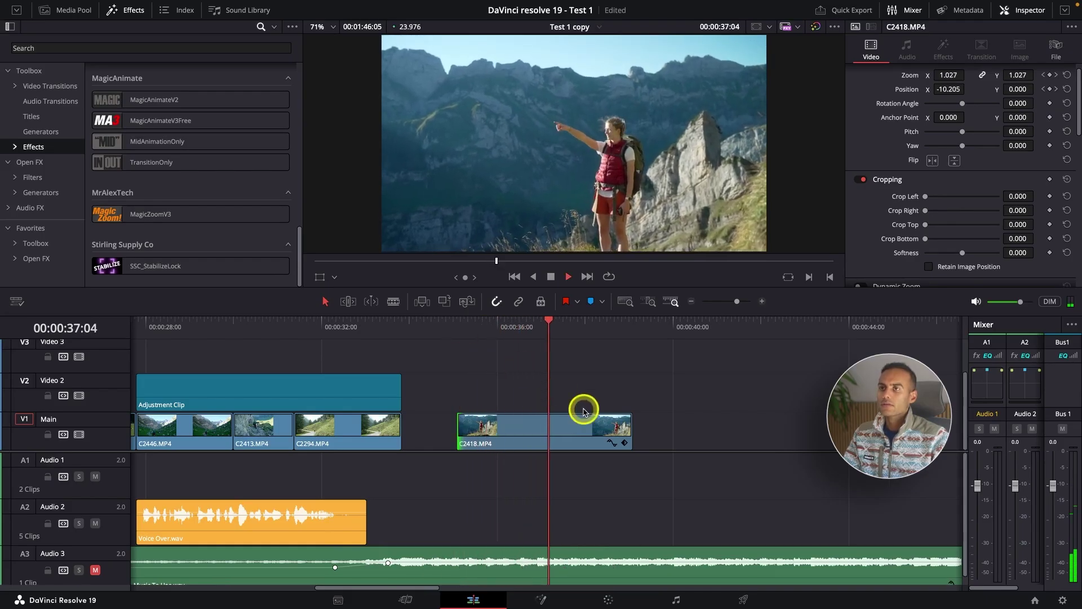
key(space)
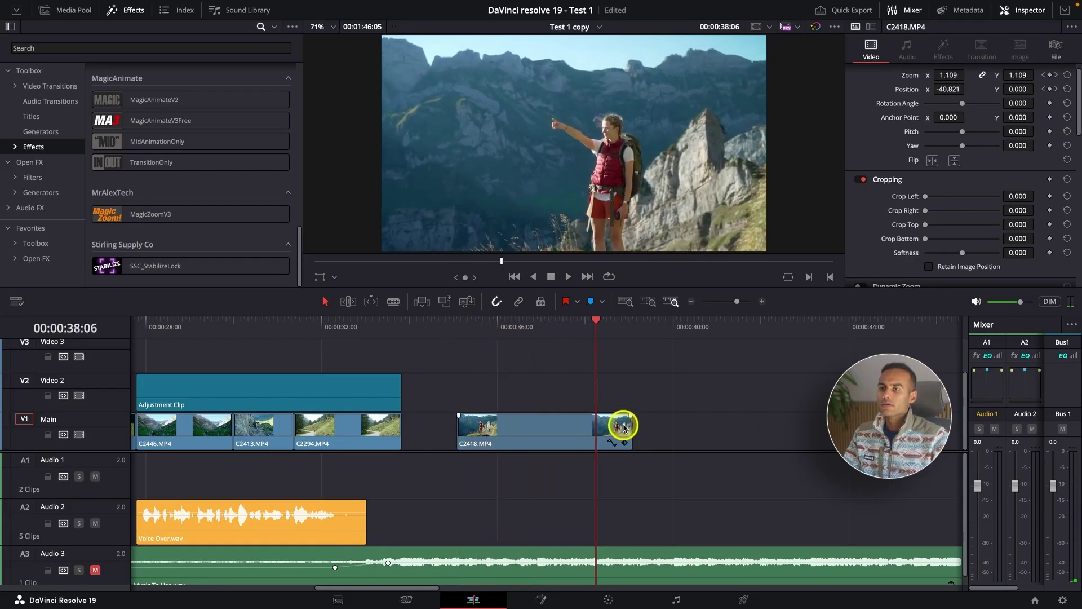
Reset all Transform settings of the copied C2418.MP4 clip and return the playhead near its start.
scroll(1064, 86, up, 1)
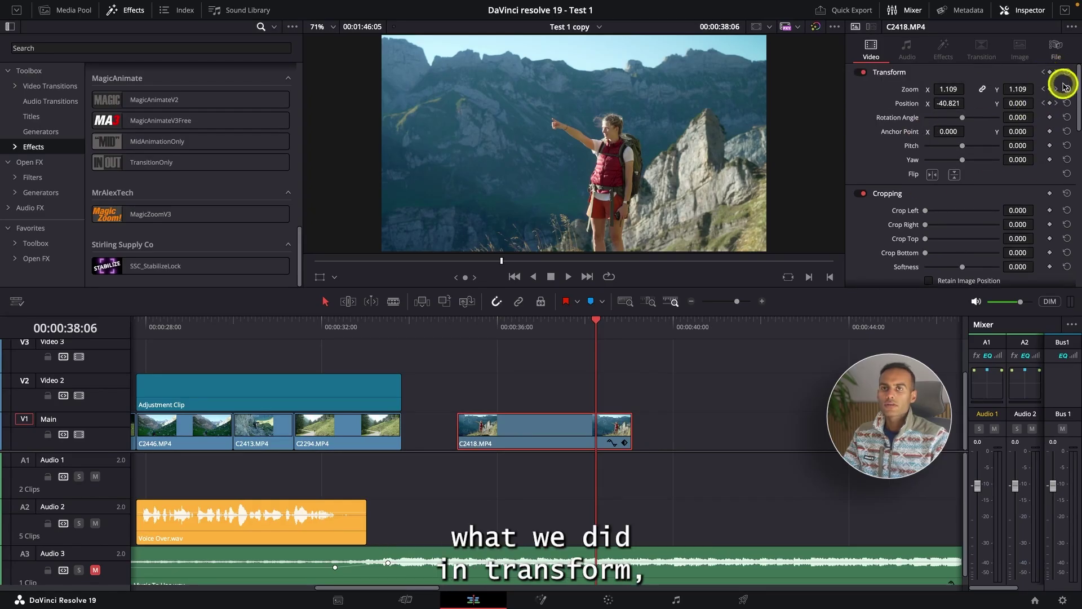
click(1067, 73)
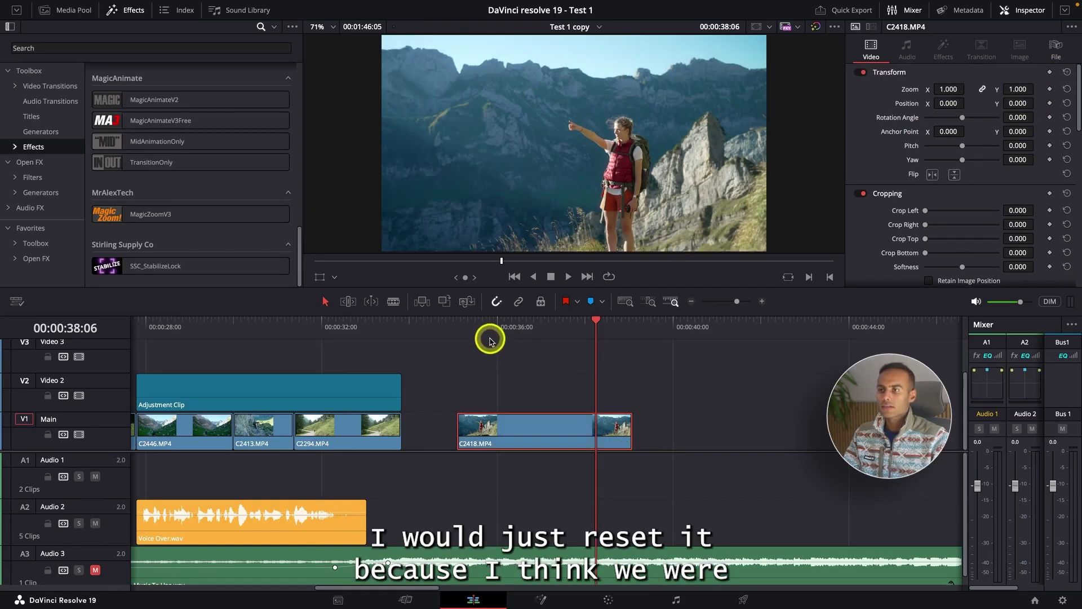
click(472, 326)
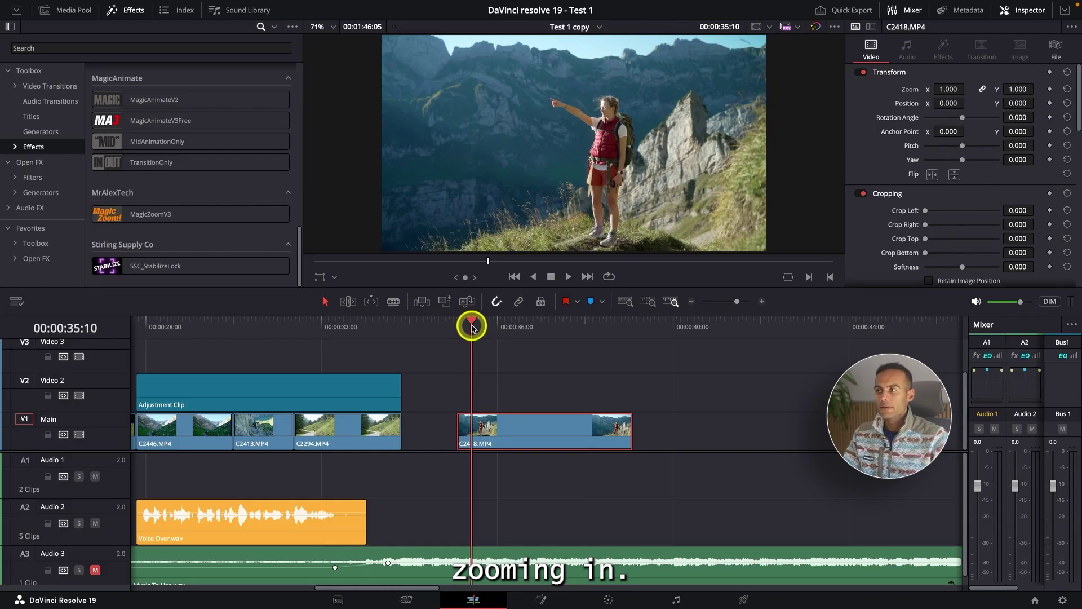
Move the adjustment clip on Video 2 above the copied C2418.MP4 clip and trim its end to match that clip's end.
key(super+minus)
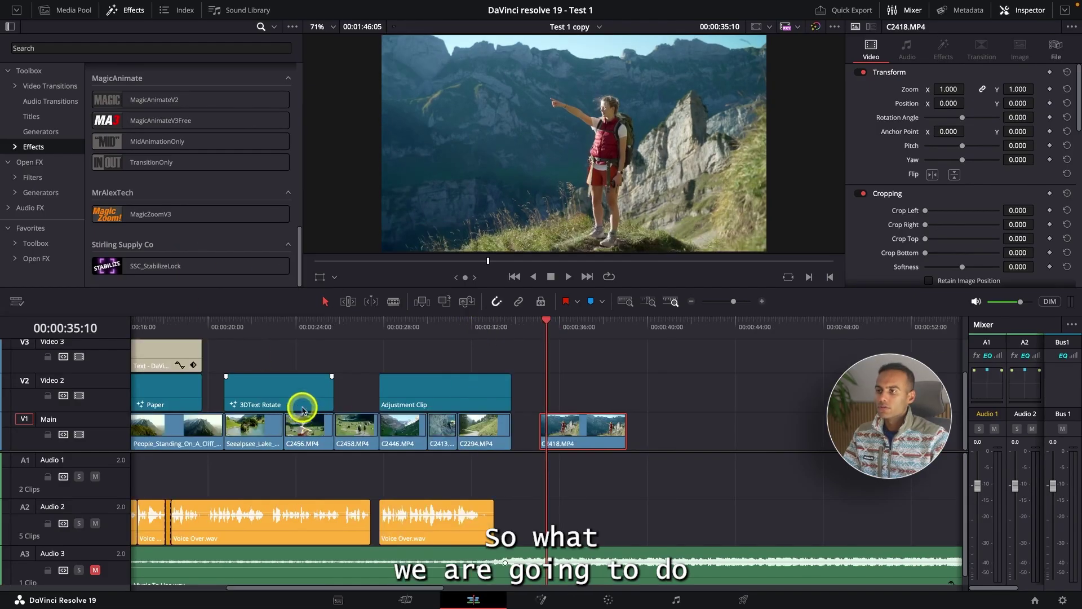
drag(399, 396, 564, 399)
click(628, 335)
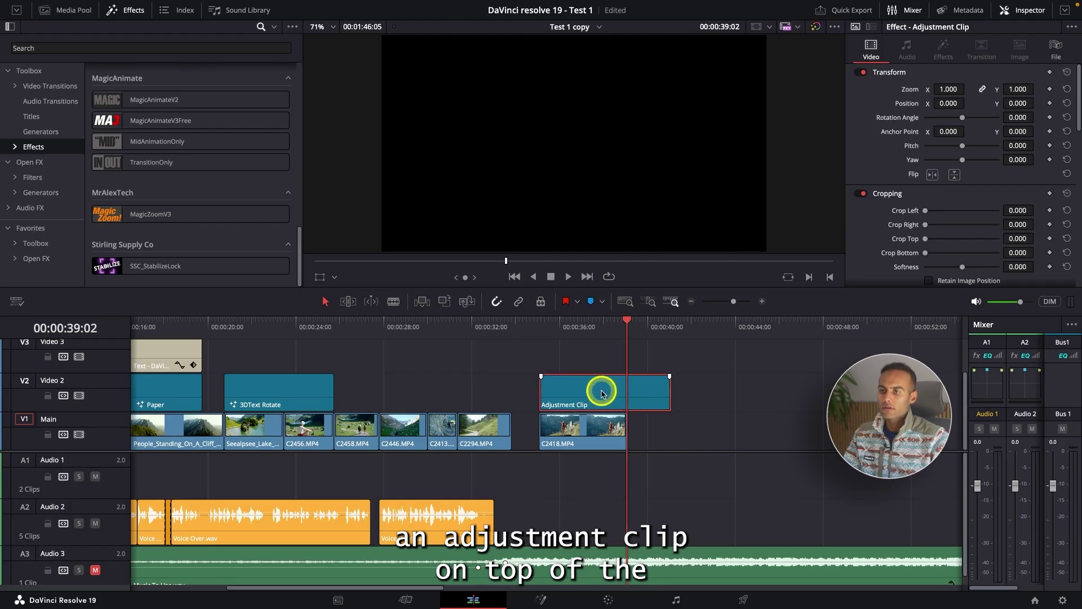
key(shift+bracketright)
click(546, 344)
scroll(546, 344, up, 2)
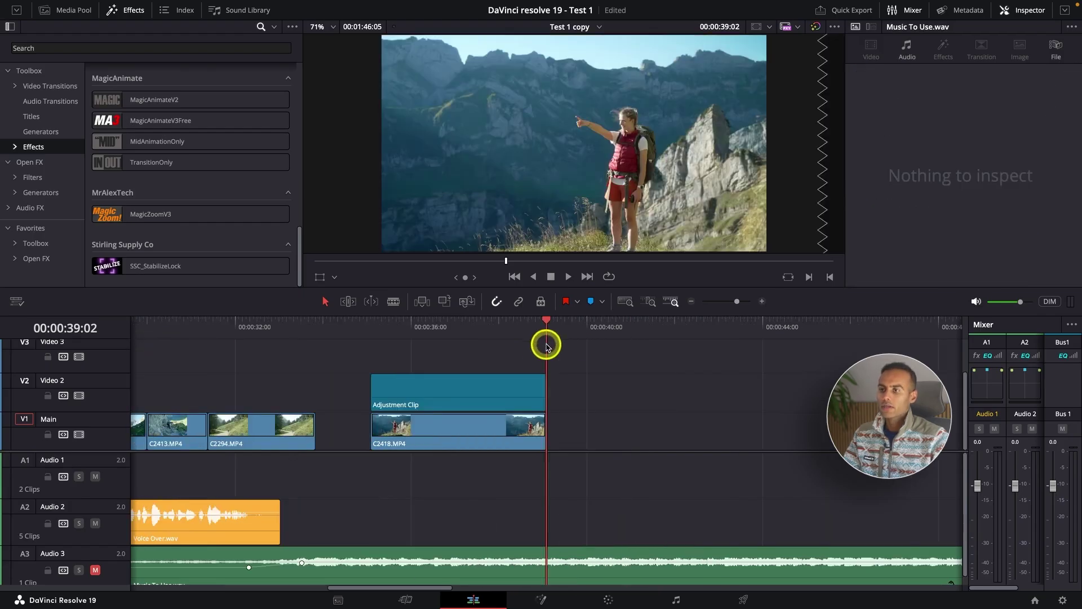
Apply the MagicZoomV3 effect to the adjustment clip and play the zoom back from the clip's start.
click(368, 333)
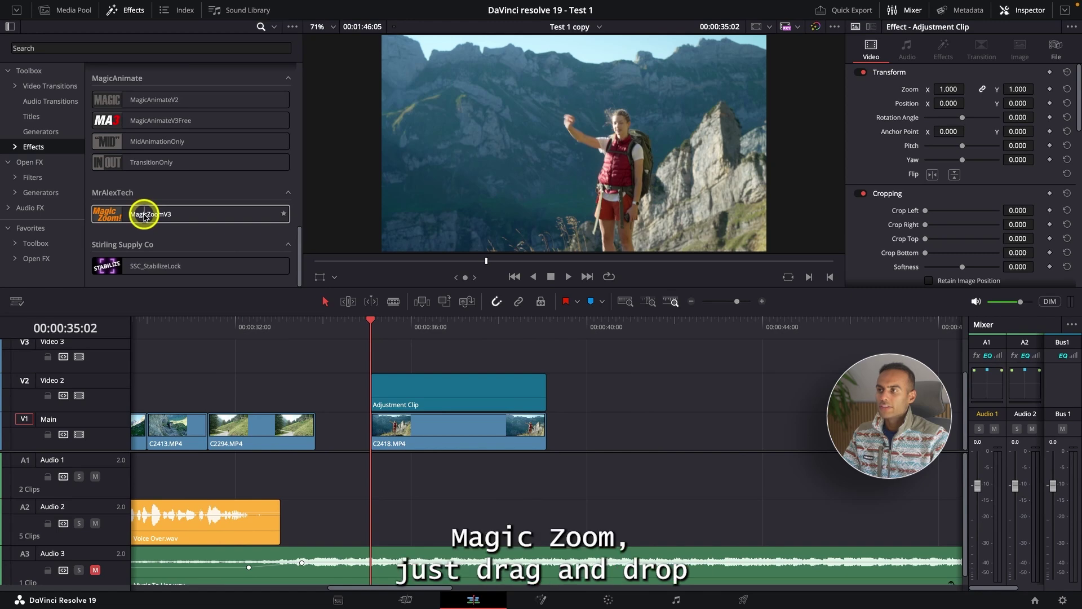
drag(146, 215, 418, 397)
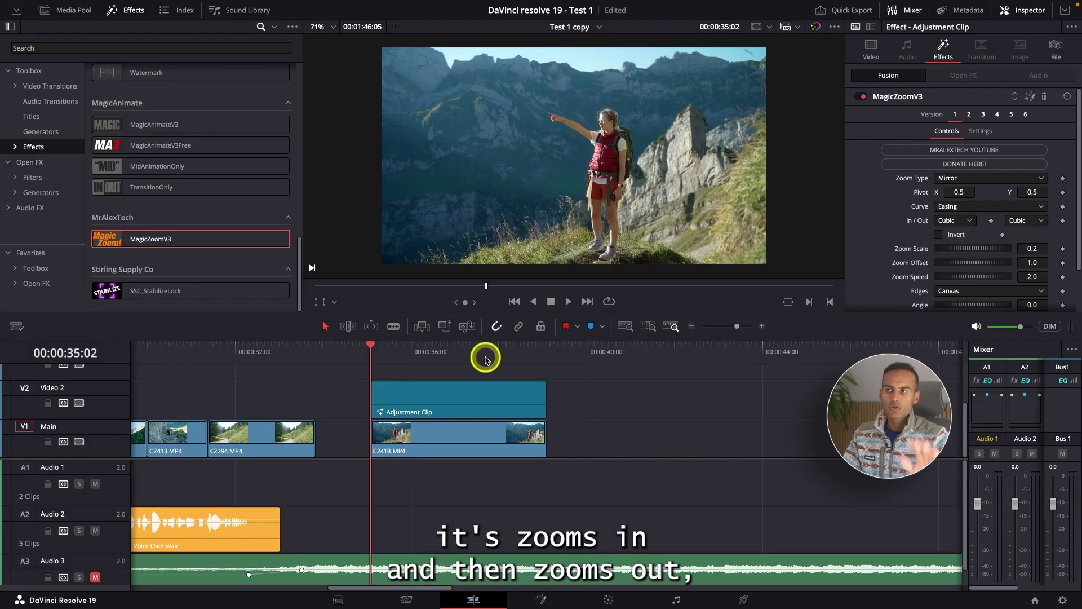
scroll(586, 235, up, 1)
key(space)
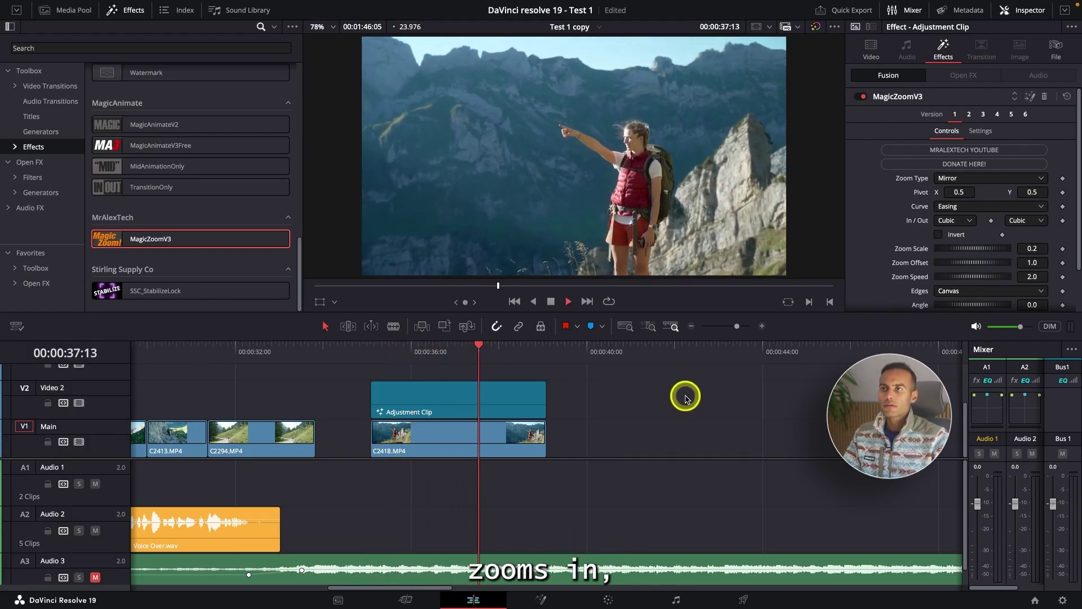
key(space)
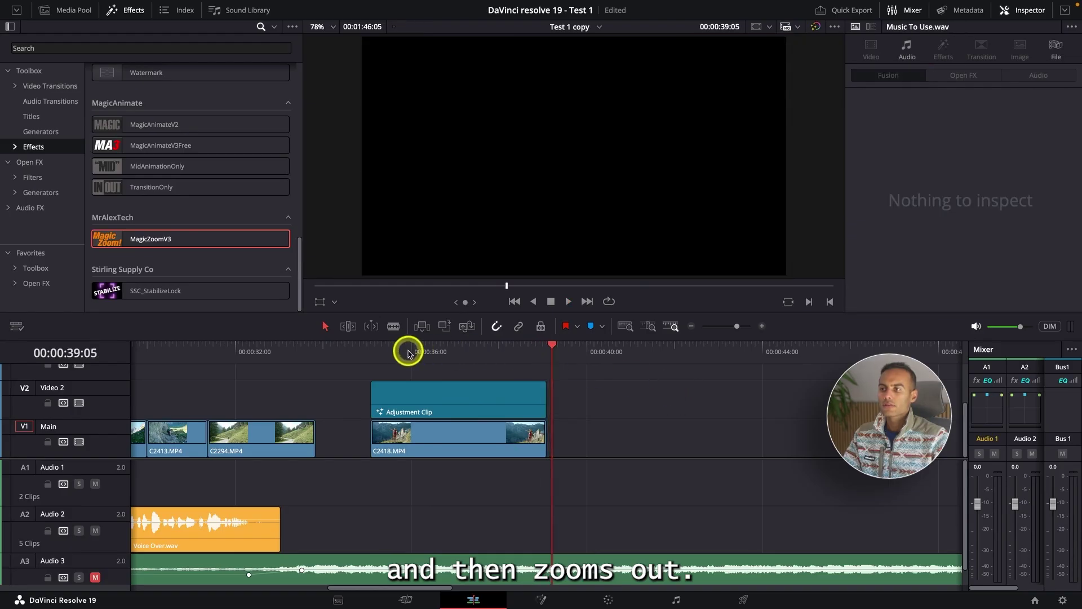
drag(403, 350, 373, 357)
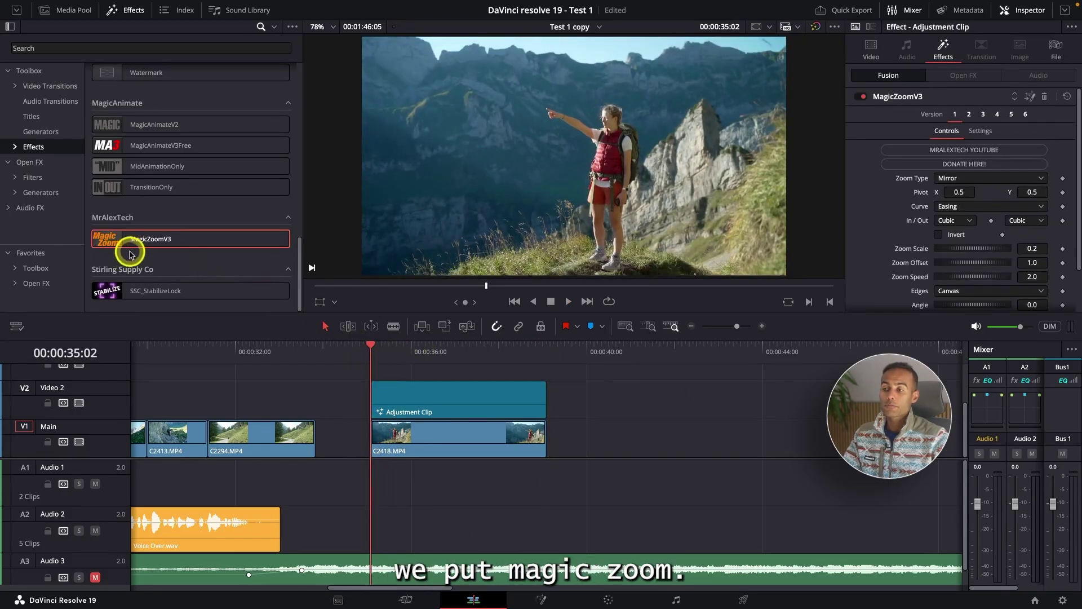
Set the adjustment clip's MagicZoomV3 zoom type to Zoom&Hold and play back the result.
click(429, 408)
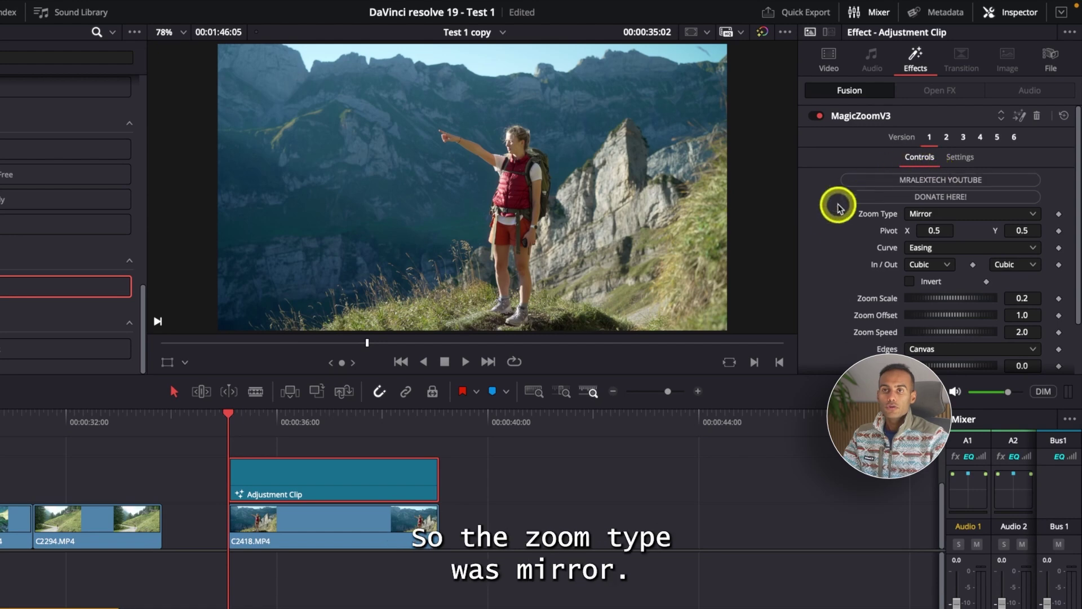
click(933, 218)
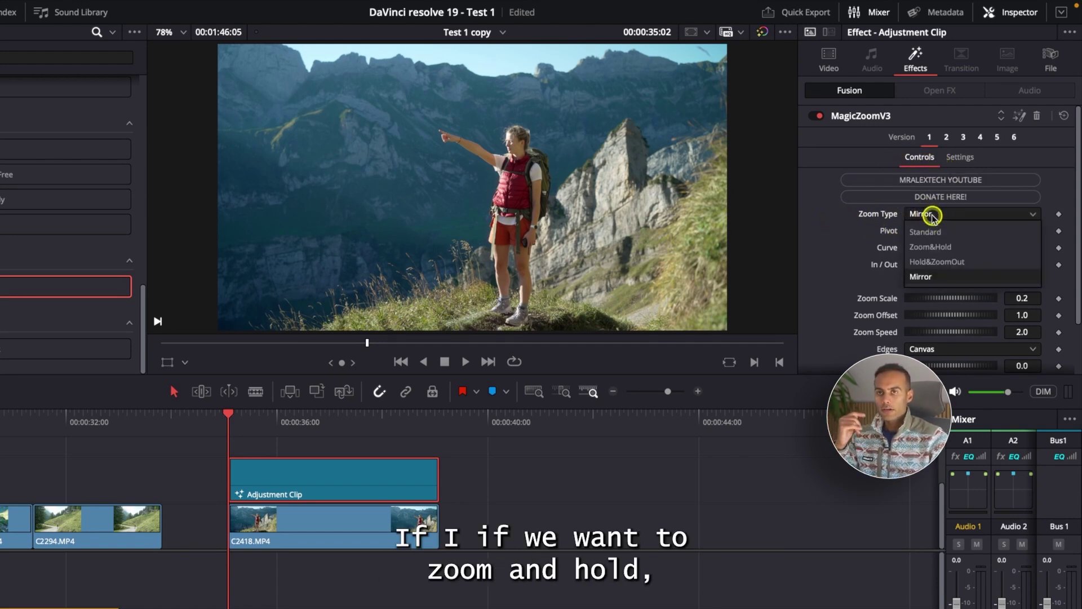
click(950, 248)
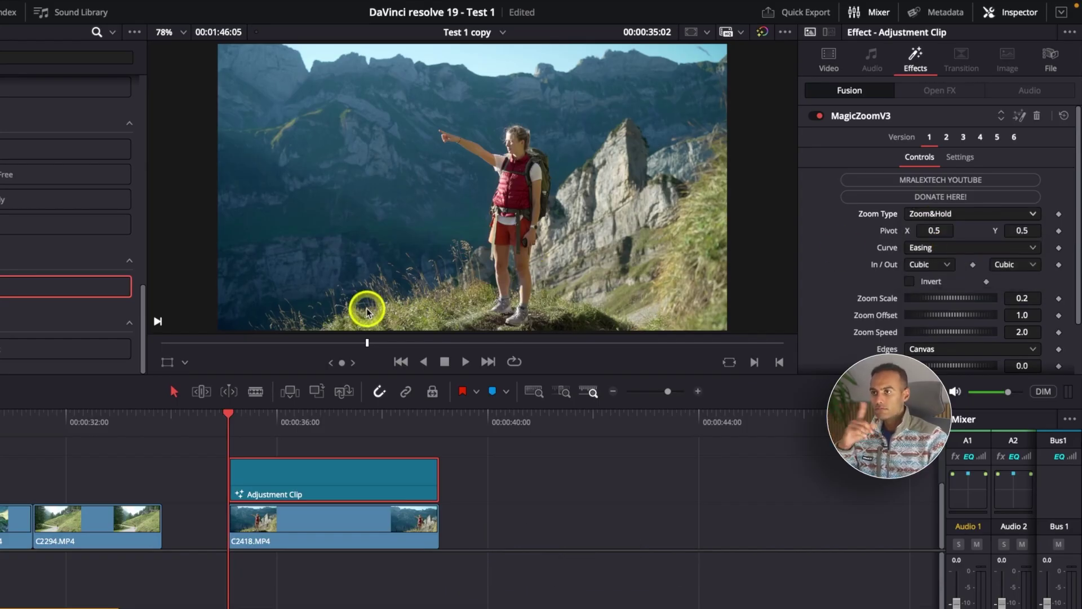
key(space)
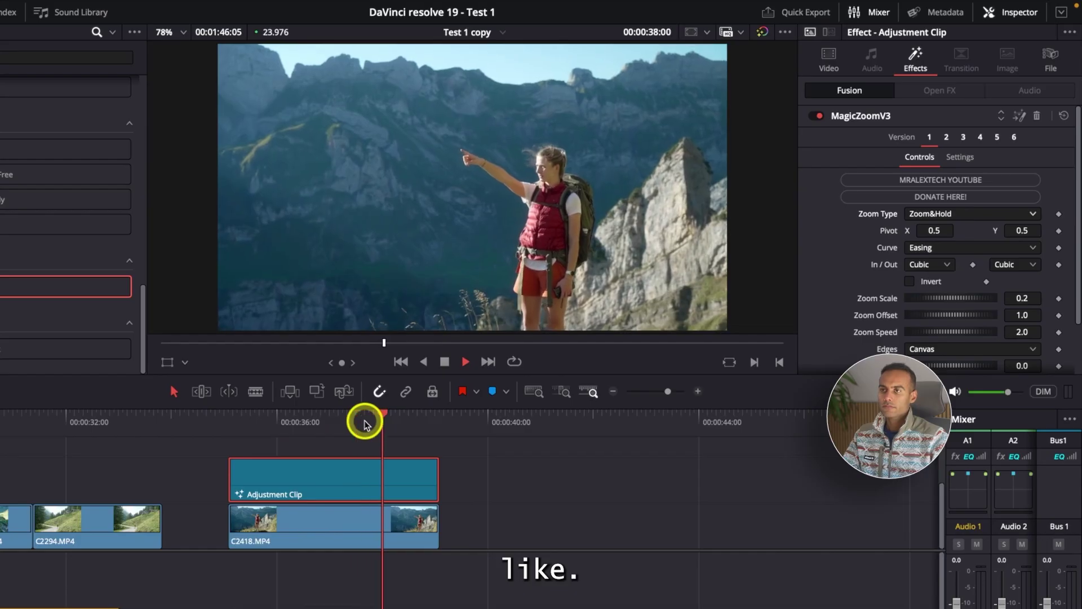
drag(239, 420, 227, 440)
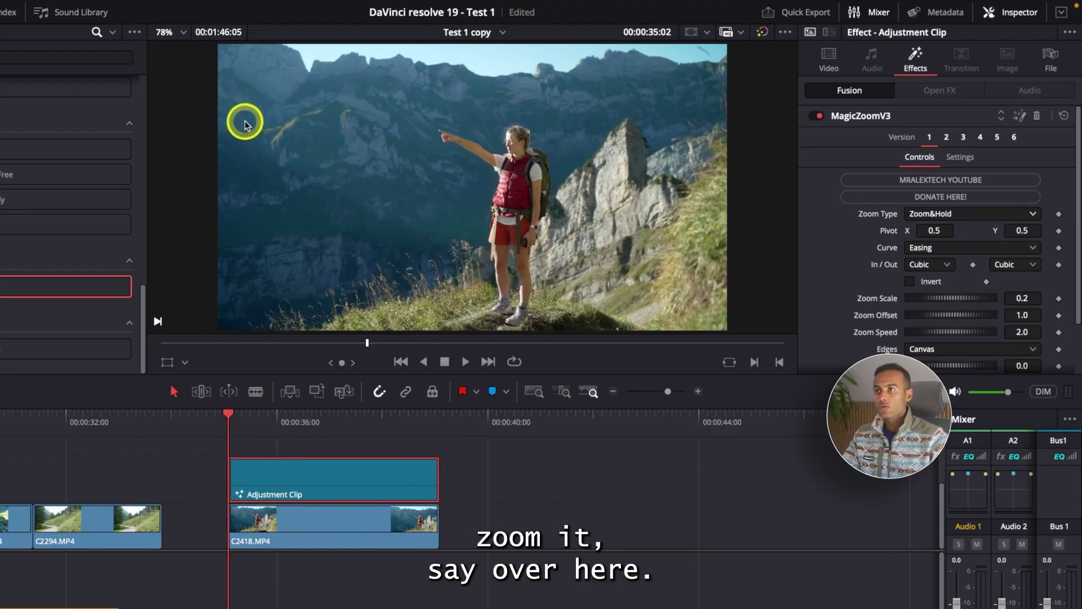
key(space)
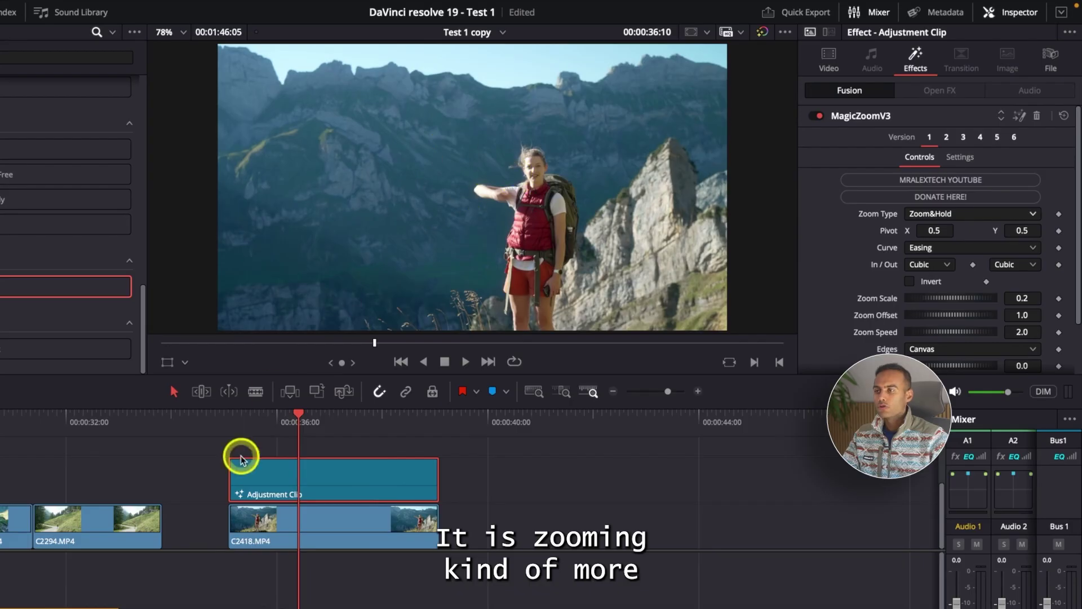
Return the playhead to the start of the adjustment clip and turn on the Fusion Overlay in the viewer.
click(232, 428)
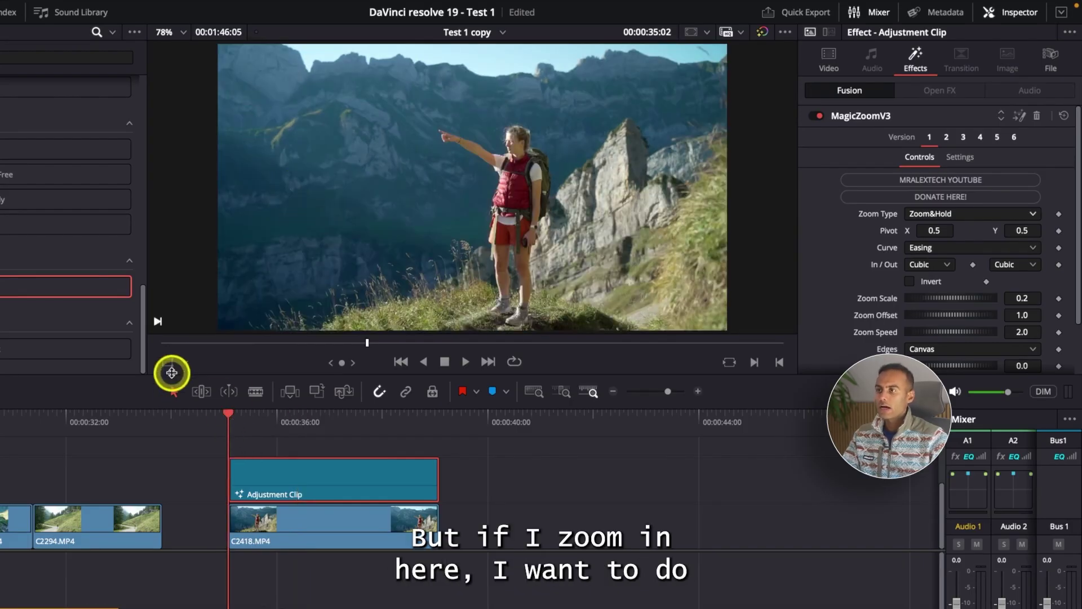
click(185, 365)
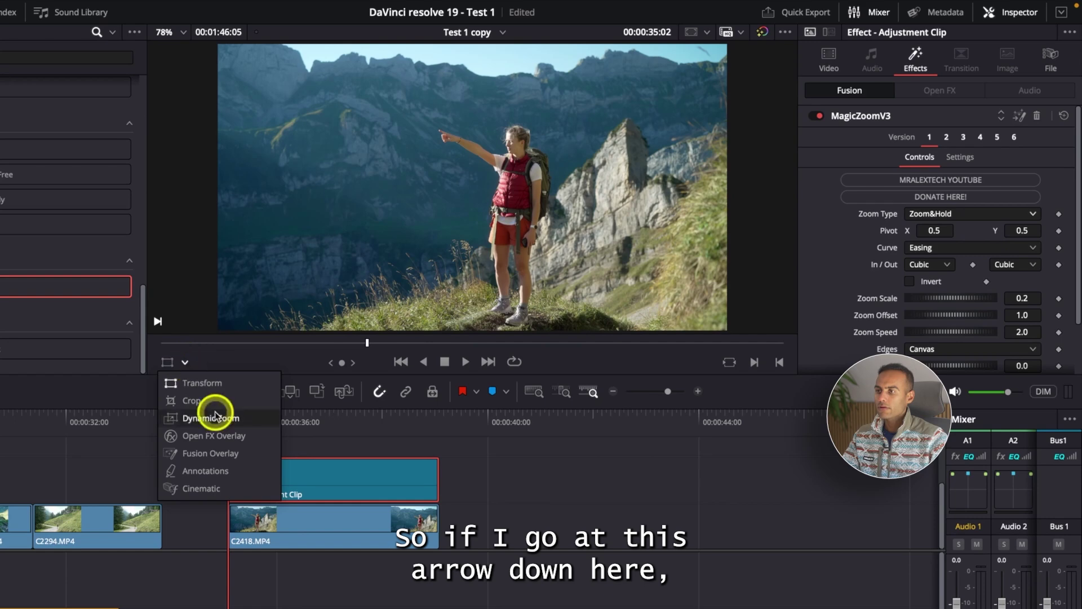
click(234, 453)
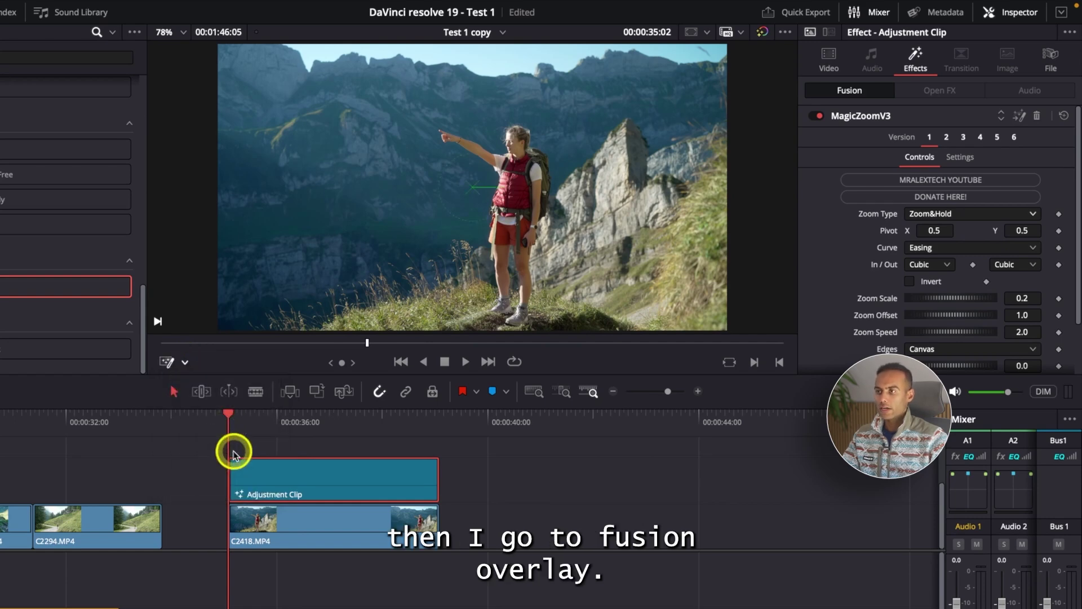
click(187, 364)
click(193, 450)
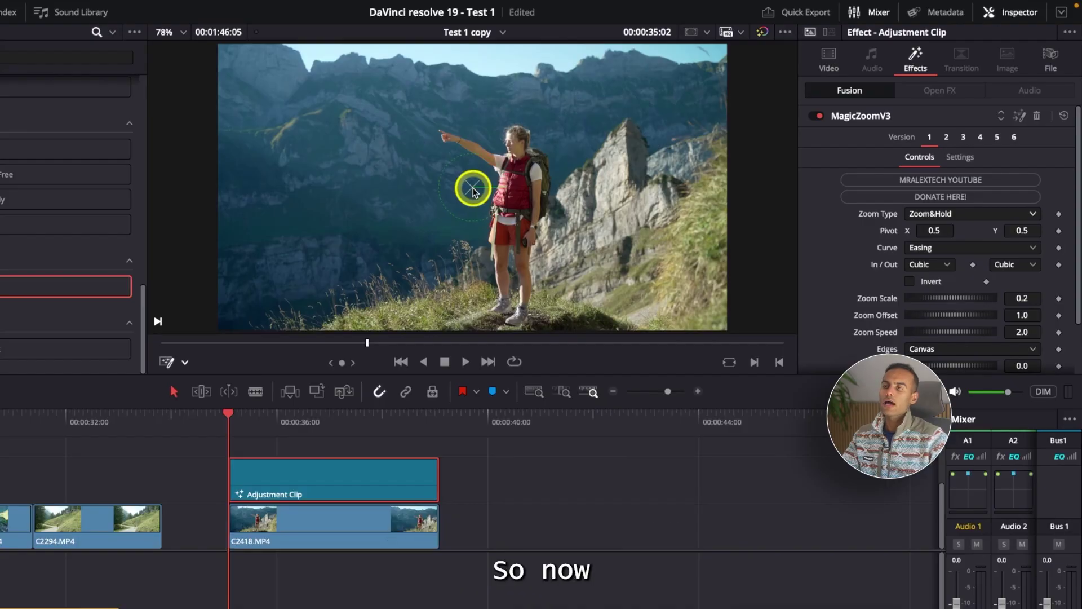
drag(474, 193, 474, 191)
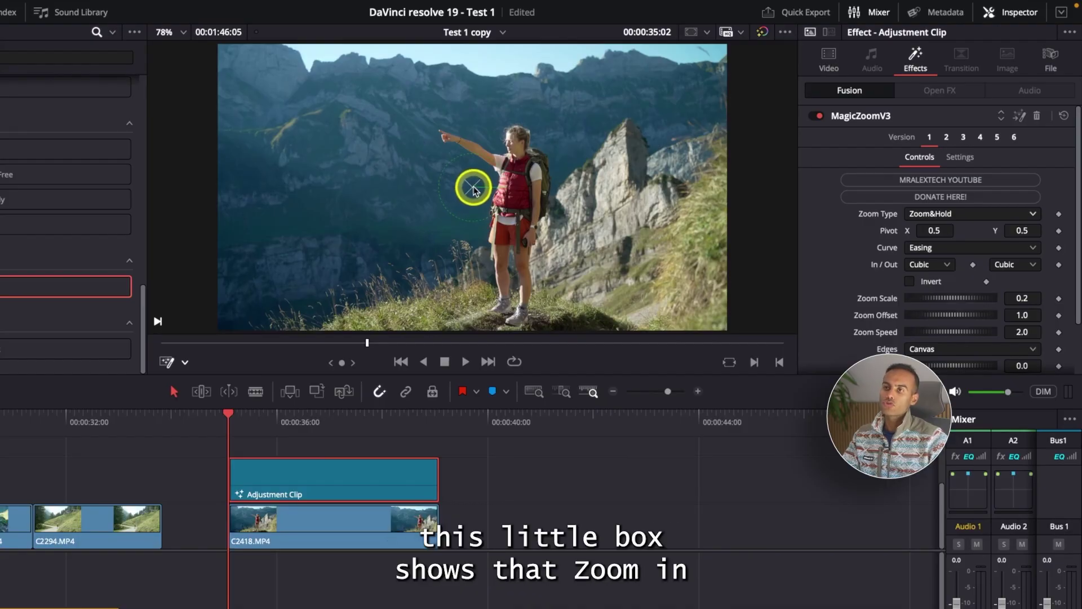
Try the zoom pivot on the mountainside beside the hiker with a Zoom Scale of 0.78 and play the result.
drag(473, 190, 322, 162)
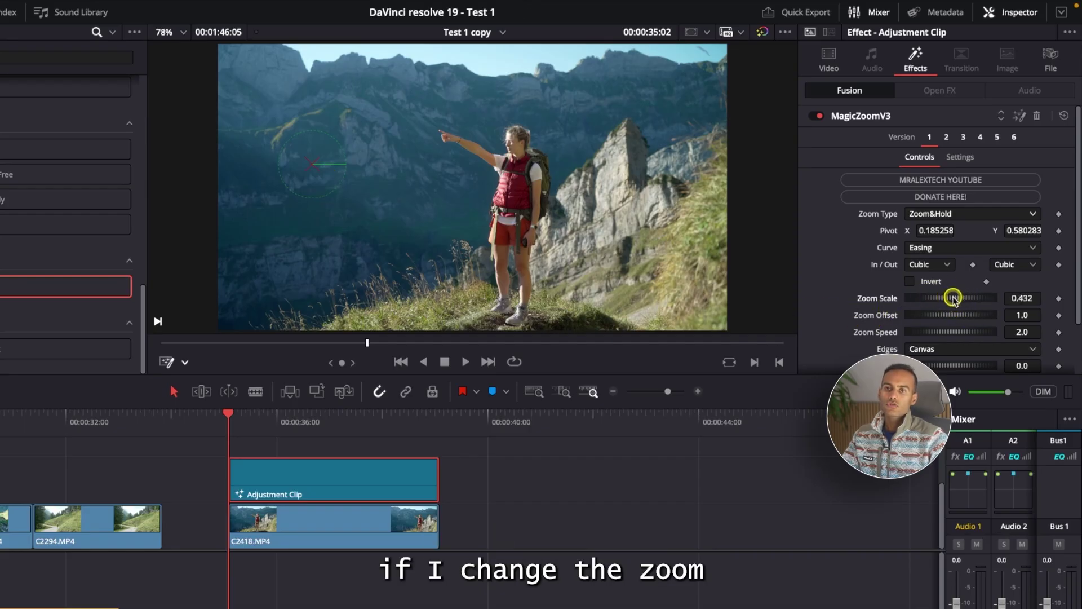
drag(952, 297, 960, 298)
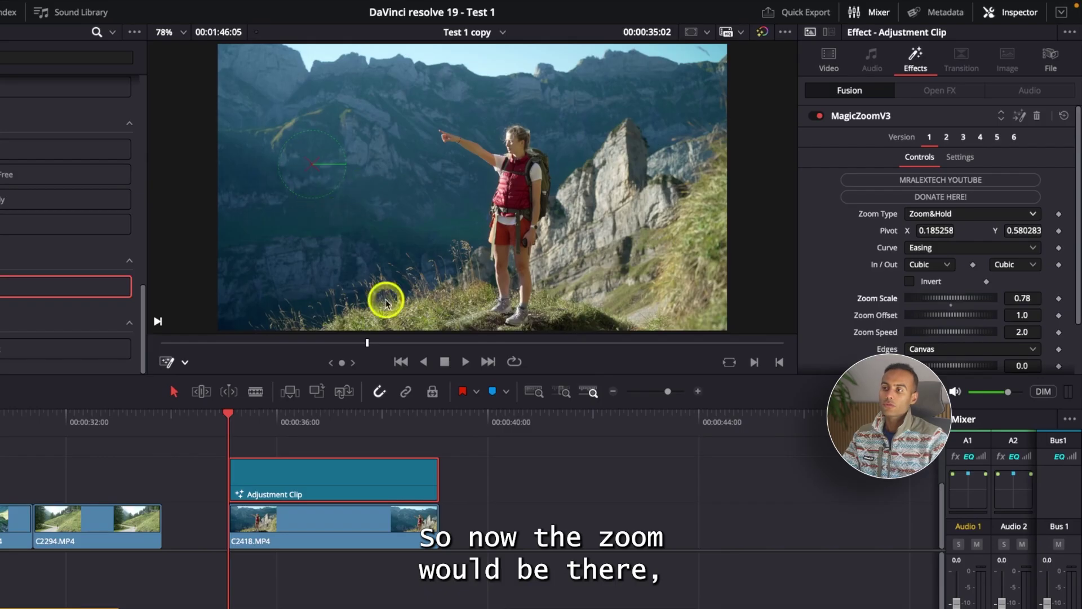
key(space)
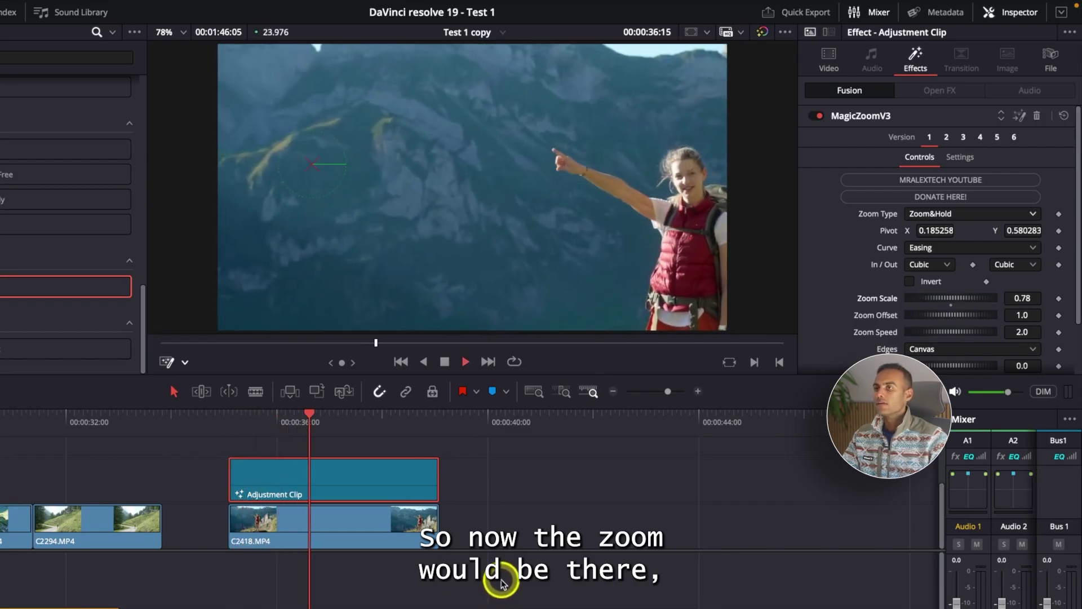
key(space)
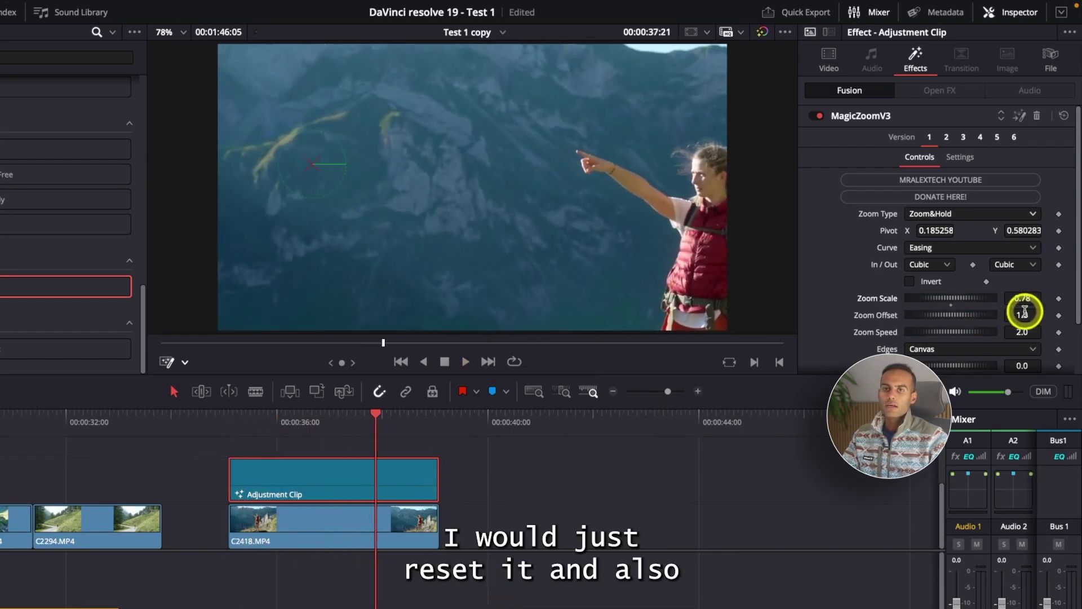
Reset the Zoom Scale, move the zoom pivot onto the hiker's face, set the Zoom Scale to 0.548 and play from the clip's start.
click(1043, 298)
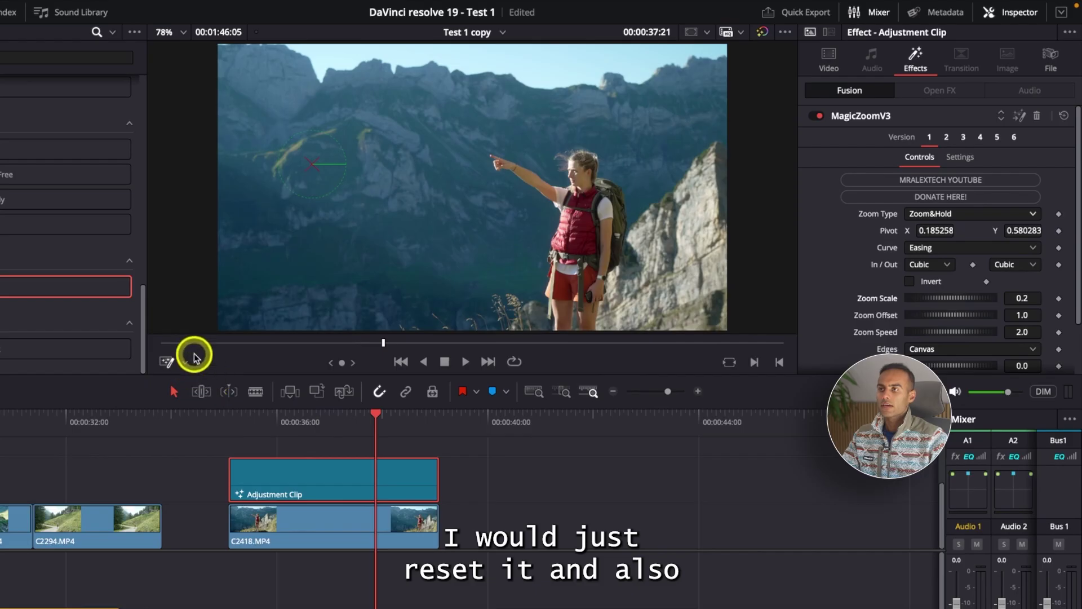
drag(312, 169, 530, 172)
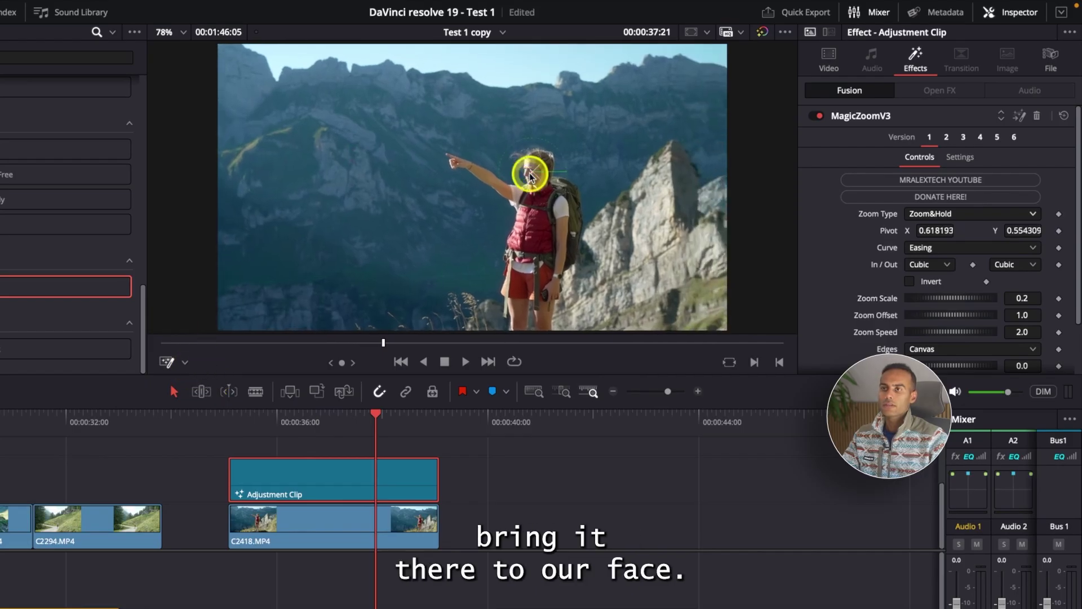
drag(956, 299, 963, 299)
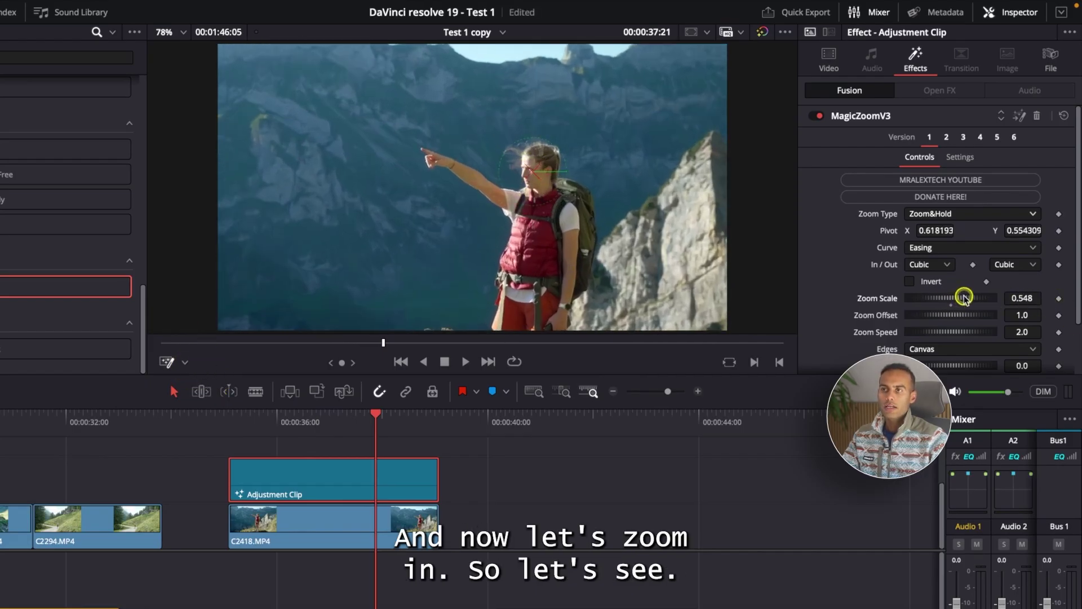
click(226, 417)
key(space)
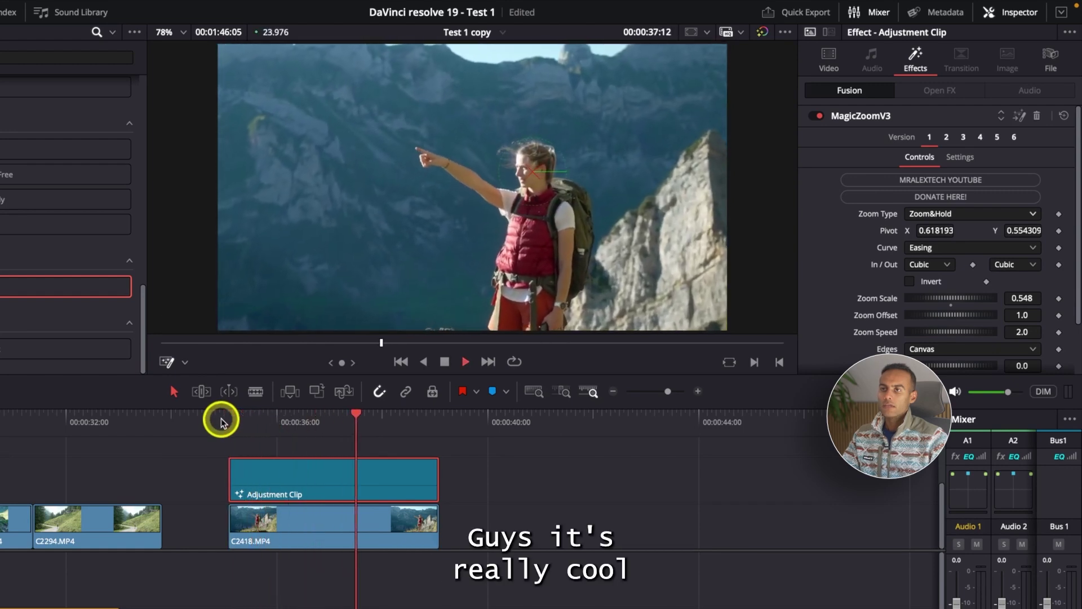
Set the MagicZoomV3 zoom type to Hold&ZoomOut and play the adjustment clip from its start.
click(230, 425)
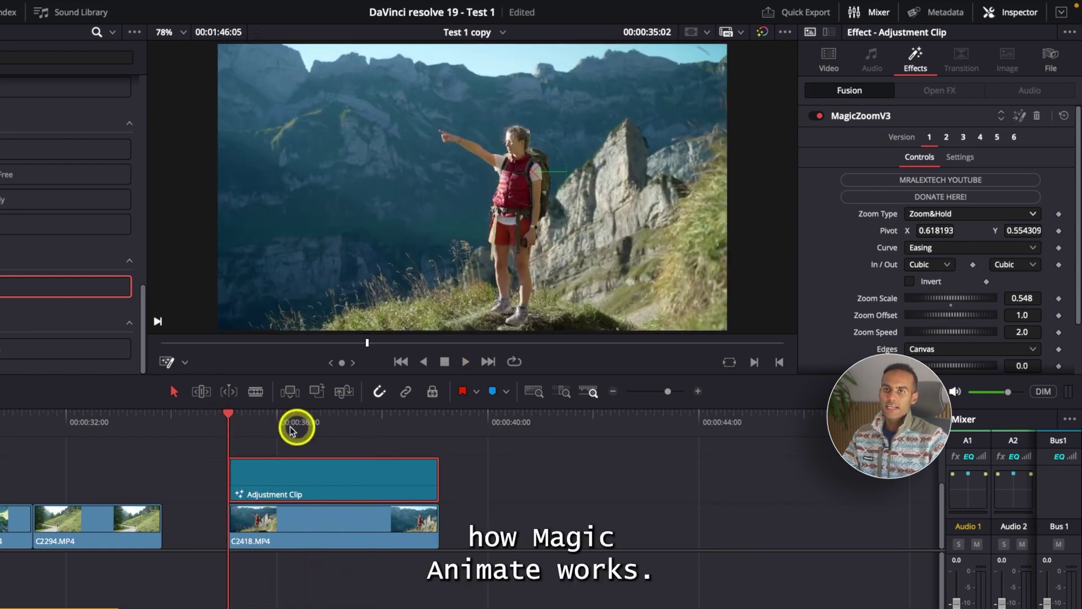
click(964, 214)
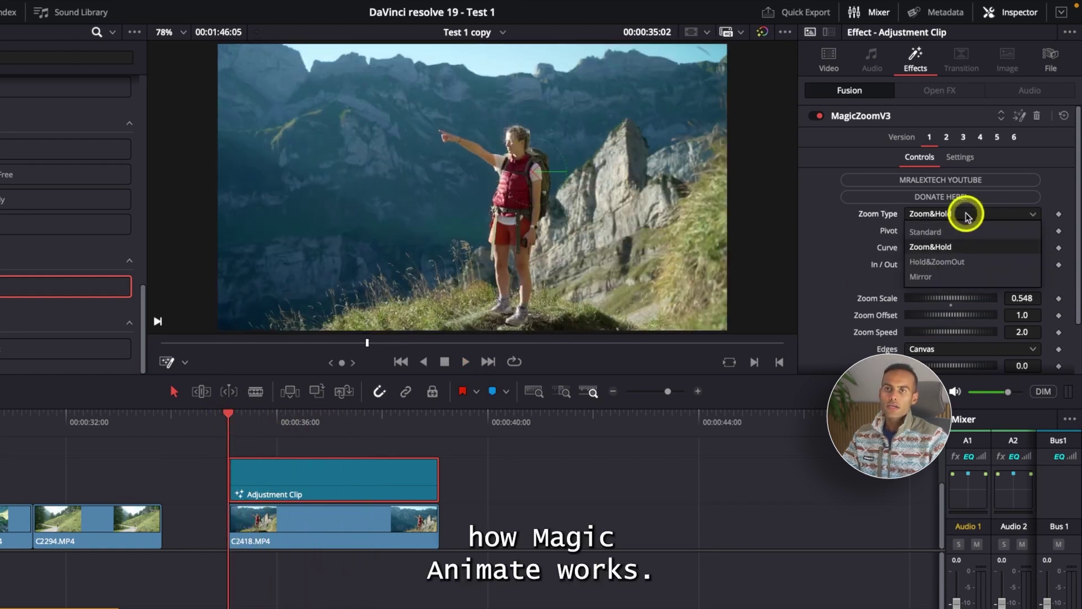
click(975, 261)
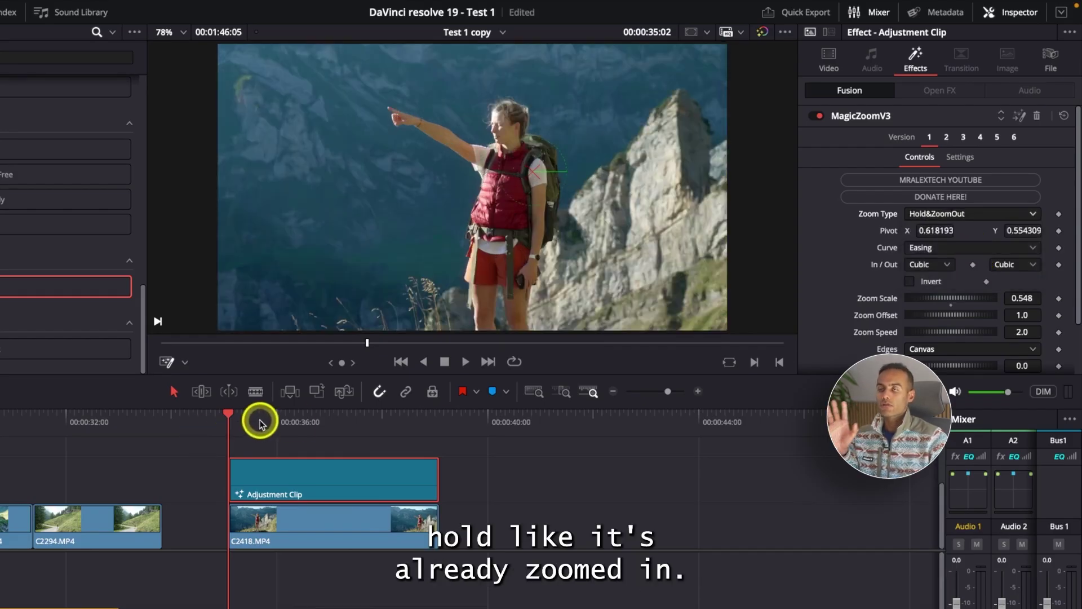
key(space)
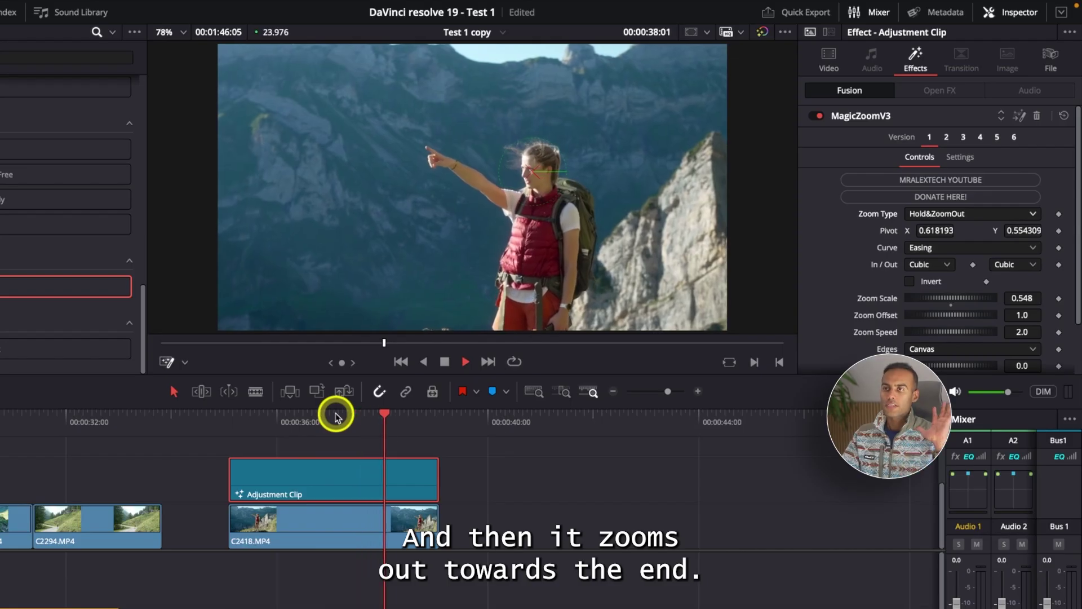
key(space)
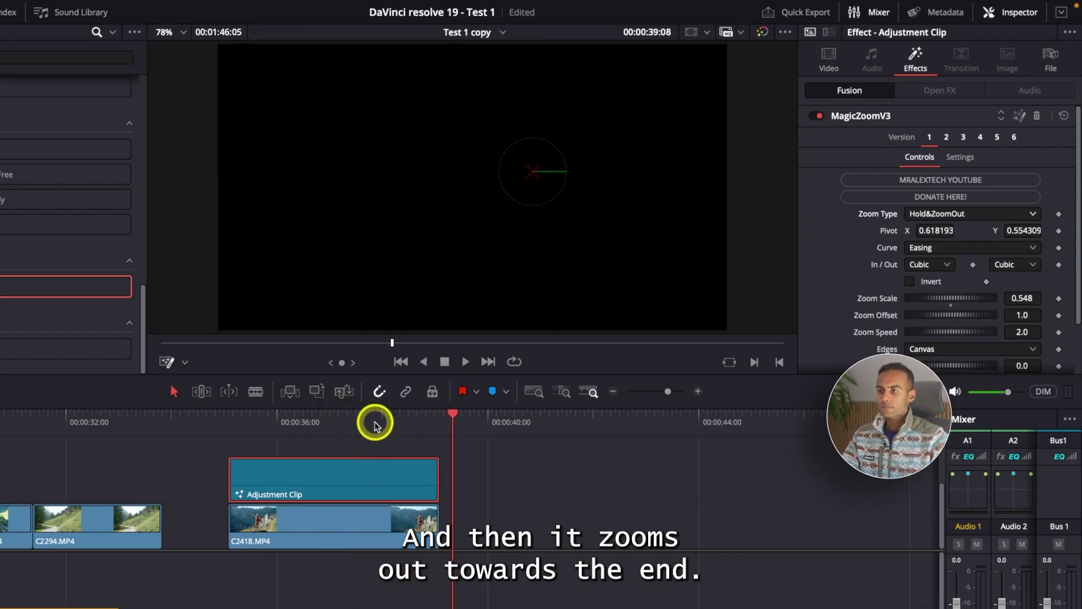
Shorten the adjustment clip from its end to slightly under half its length and play back the faster zoom-out.
drag(438, 478, 323, 478)
click(232, 422)
key(space)
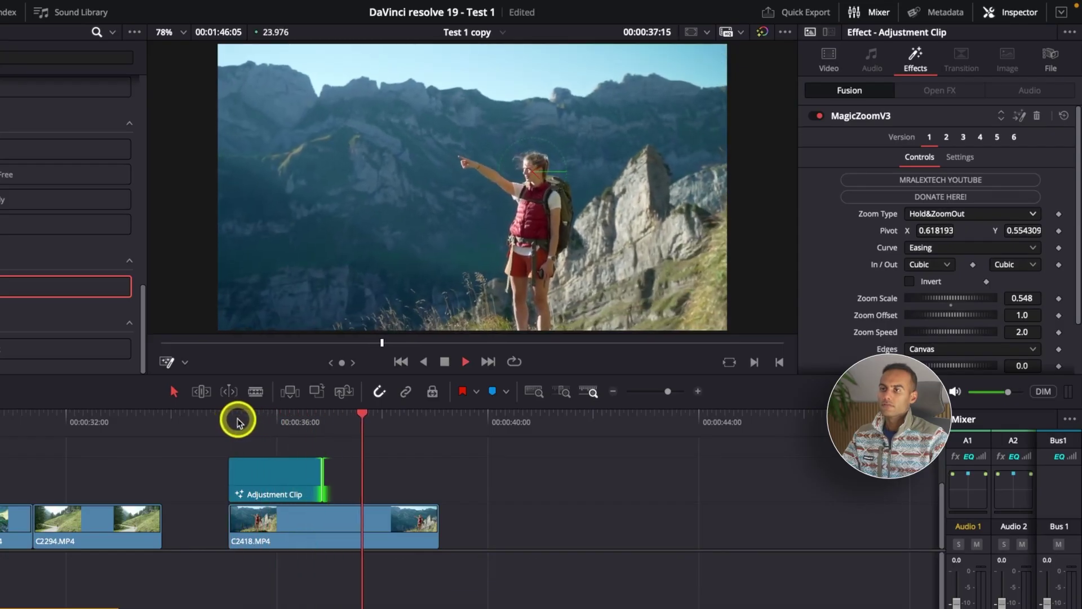
click(252, 431)
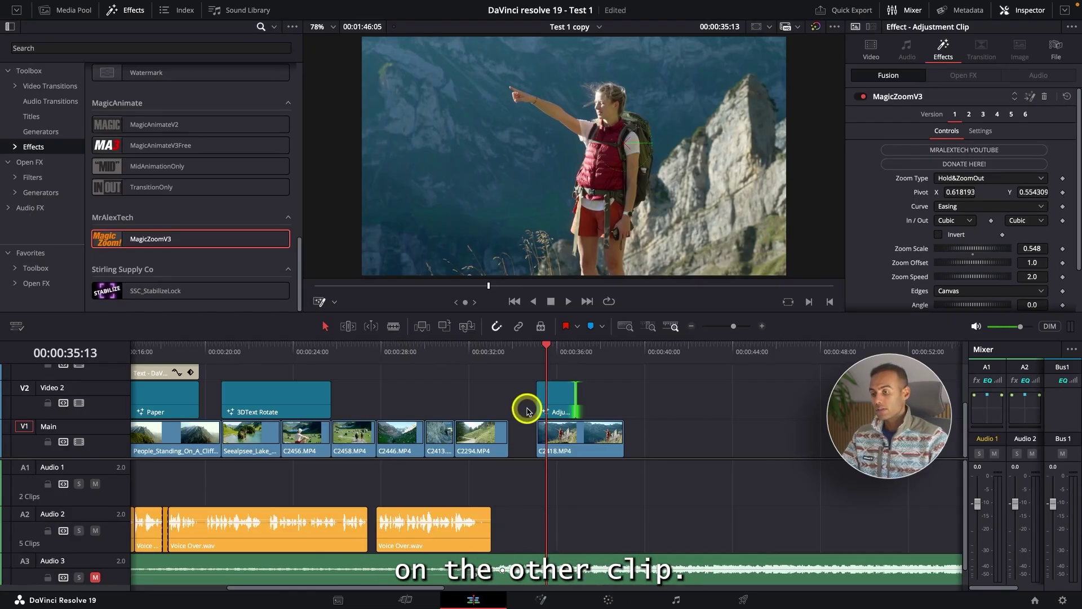
Copy the adjustment clip onto Video 2 above C2294.MP4, extend it to that clip's end and play it back.
click(558, 403)
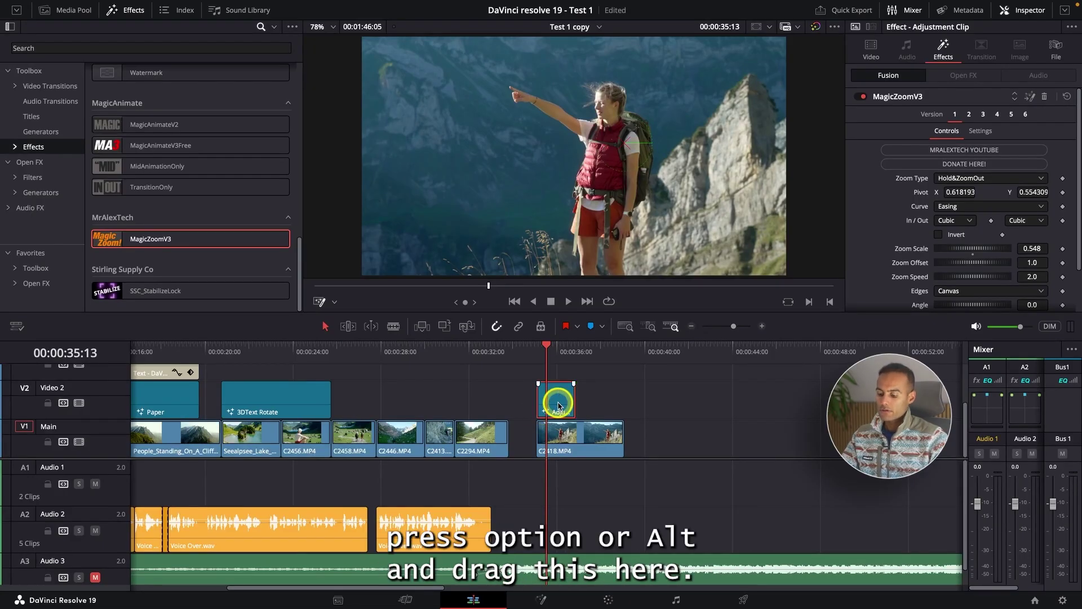
drag(556, 404, 509, 399)
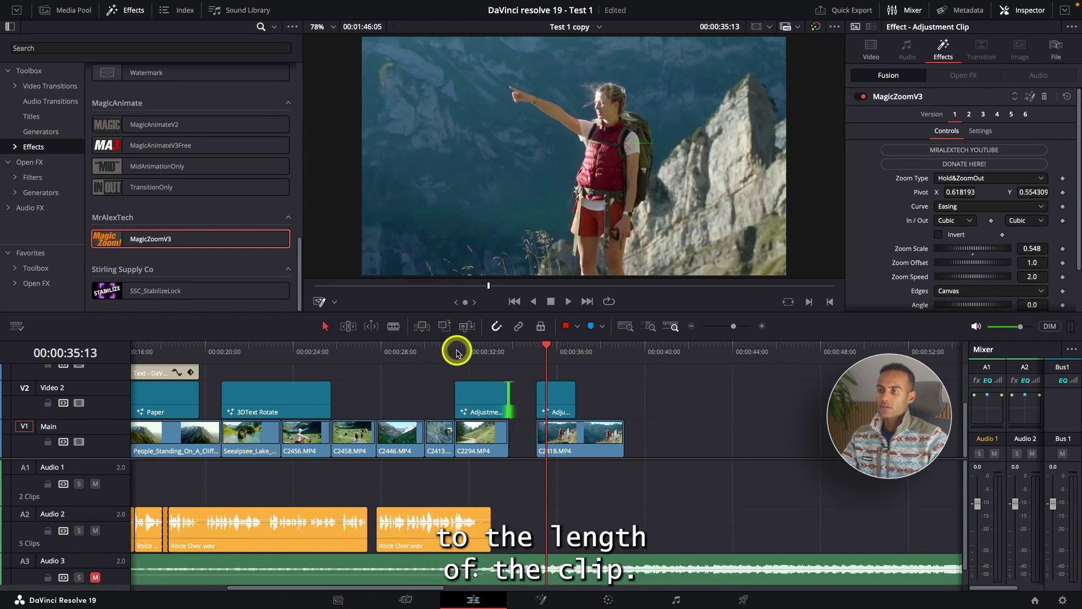
click(456, 352)
key(space)
key(super+equal)
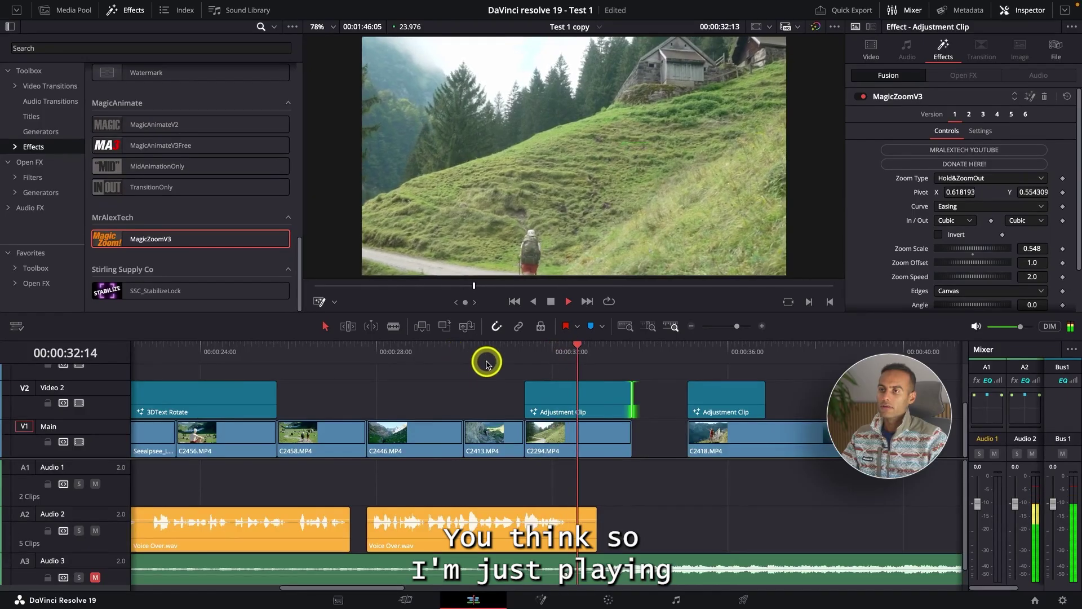
key(super+minus)
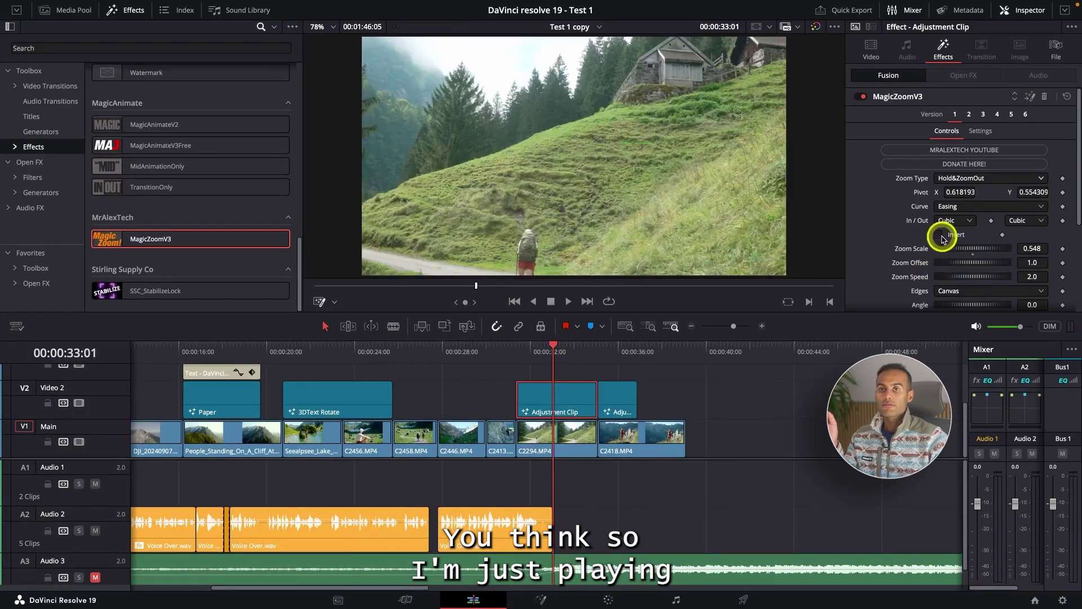
Check the MagicZoomV3 zoom type options on the adjustment clip above C2294.MP4 and remove the effect from that clip.
click(951, 180)
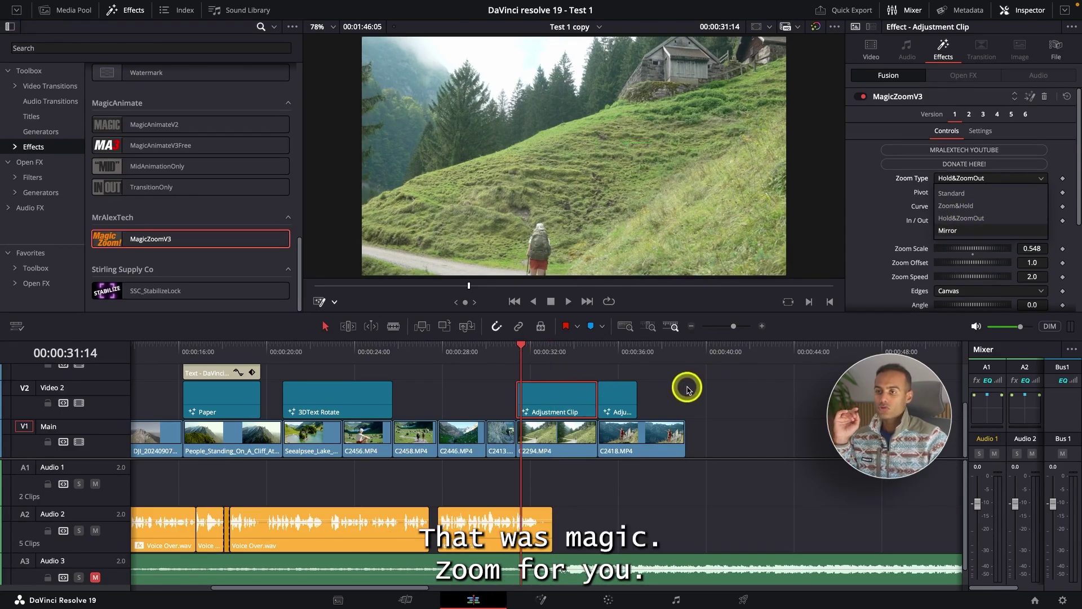
click(687, 389)
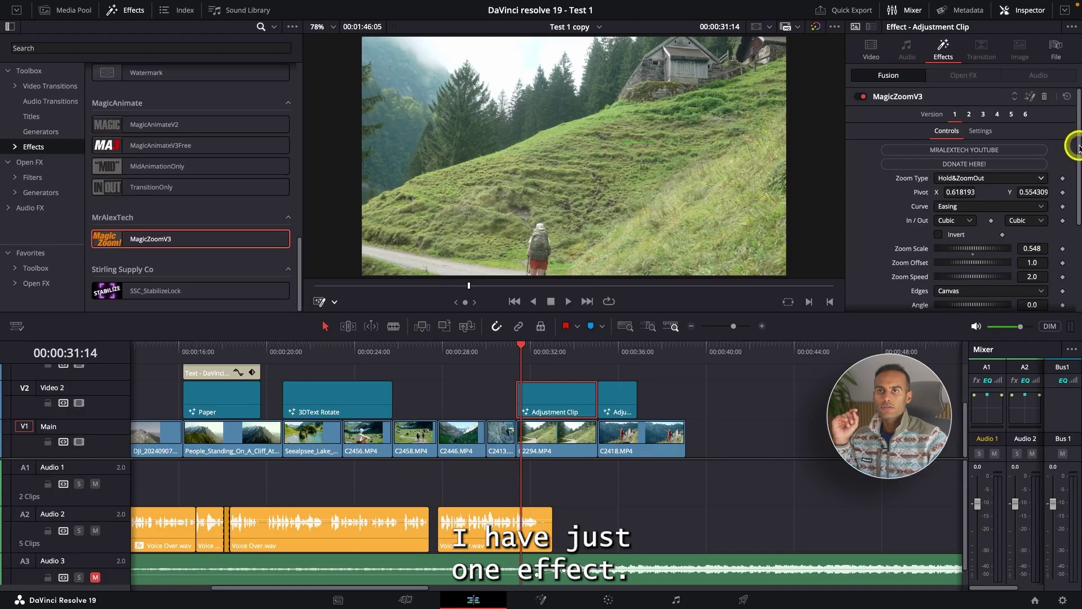
mouse_move(1077, 147)
mouse_down()
mouse_move(1075, 270)
mouse_move(1075, 137)
mouse_up()
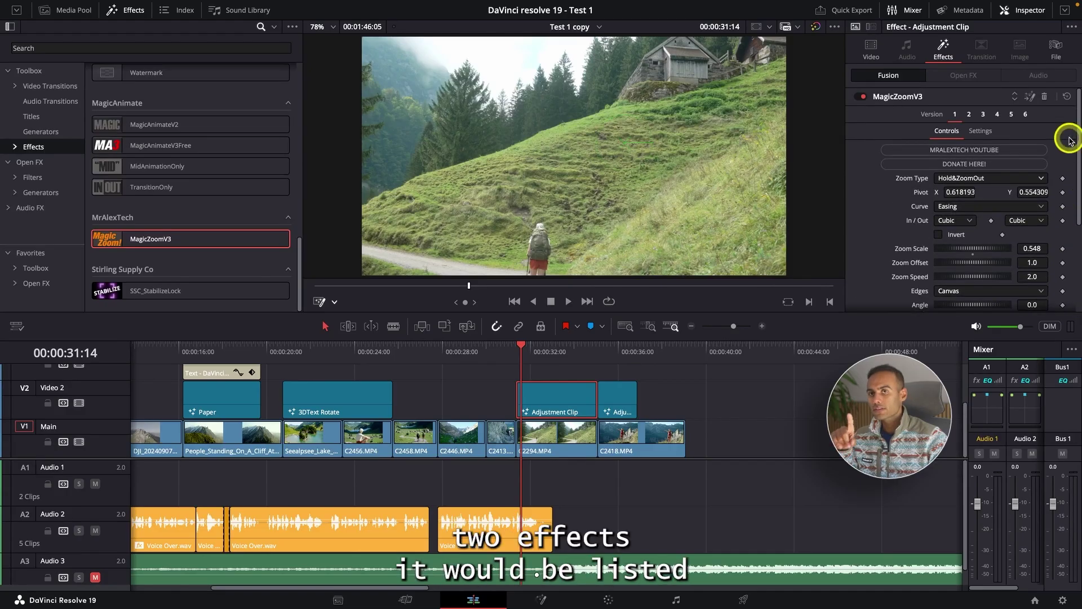
drag(1076, 183, 1075, 141)
click(1044, 97)
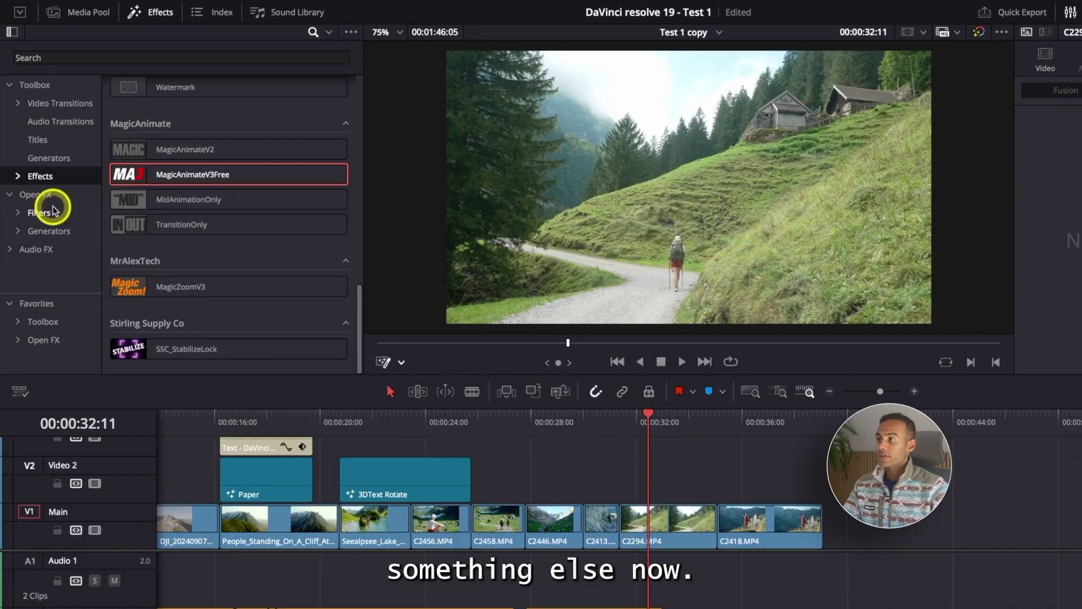
Add a Text+ title on Video 2 above C2294.MP4 and trim its end to the end of that clip.
click(45, 139)
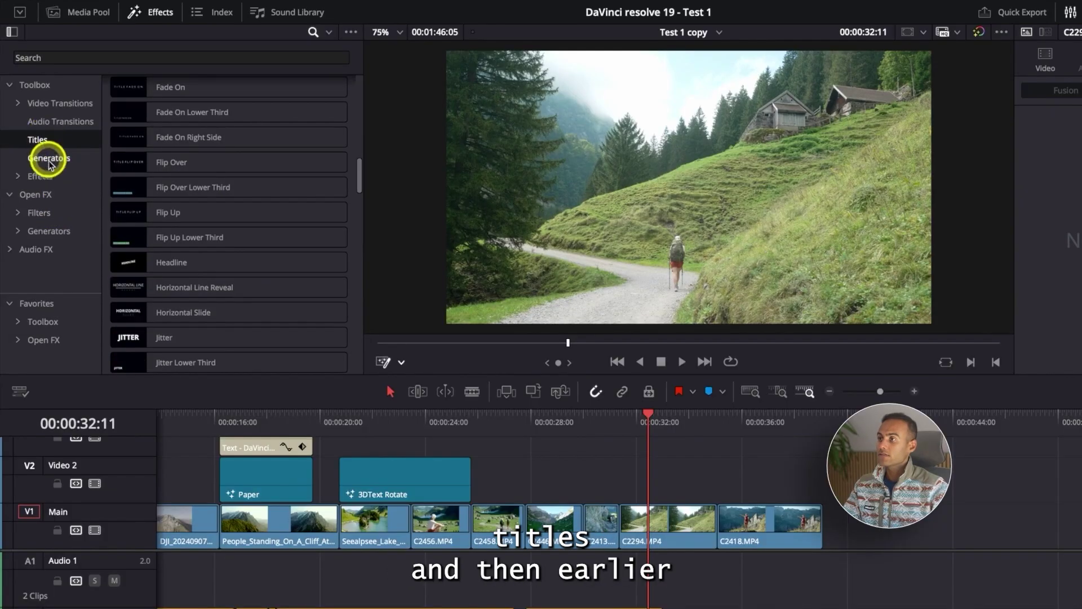
scroll(228, 279, up, 10)
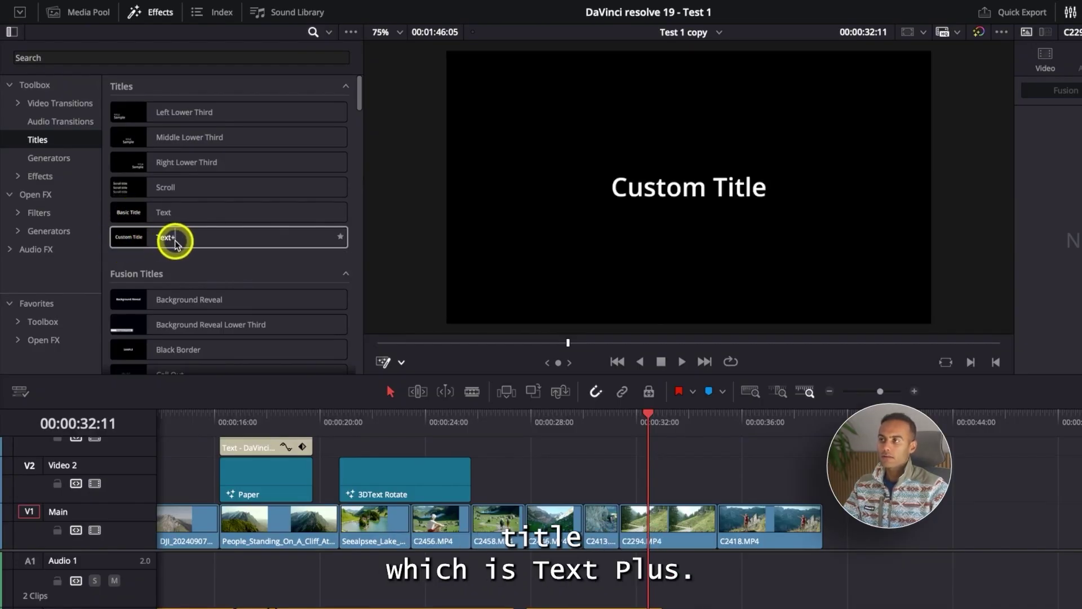
drag(191, 236, 708, 485)
click(717, 442)
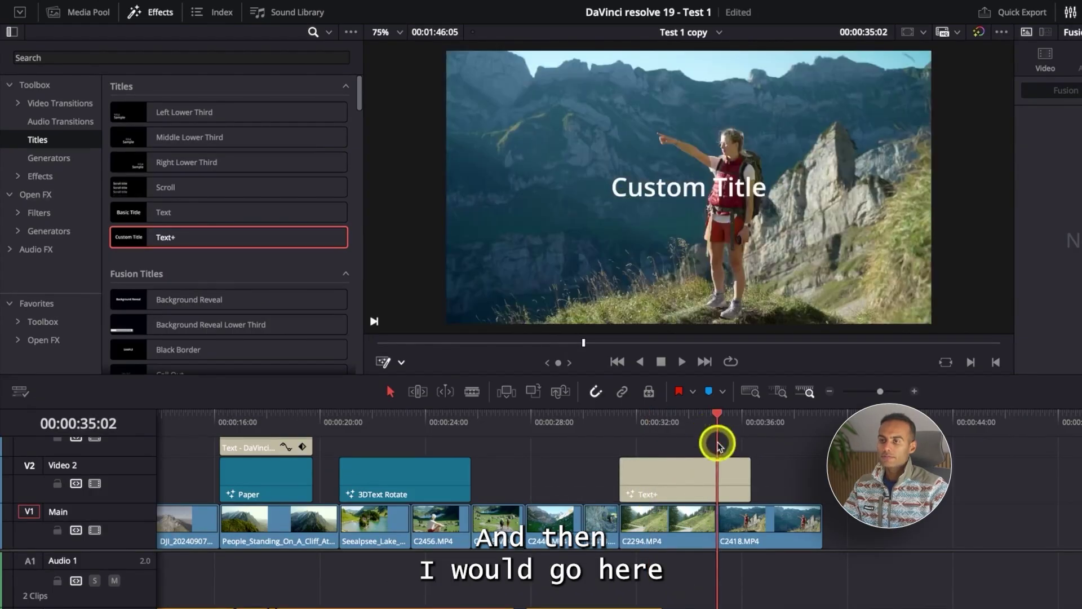
click(708, 468)
key(shift+])
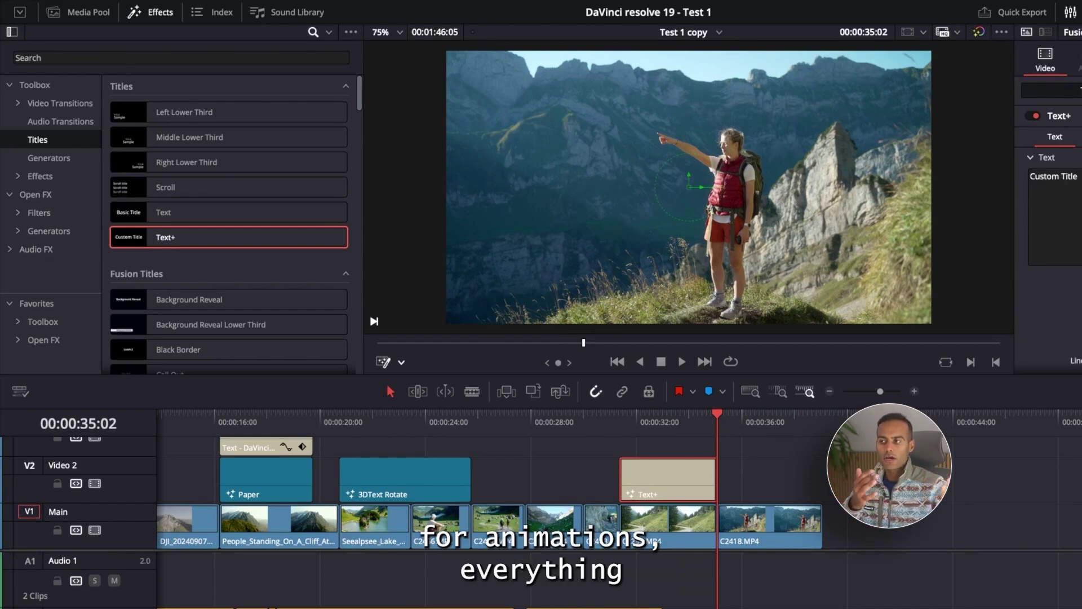
Play the 3DText Rotate title briefly, then place the playhead at the start of the Text+ title.
click(351, 420)
key(space)
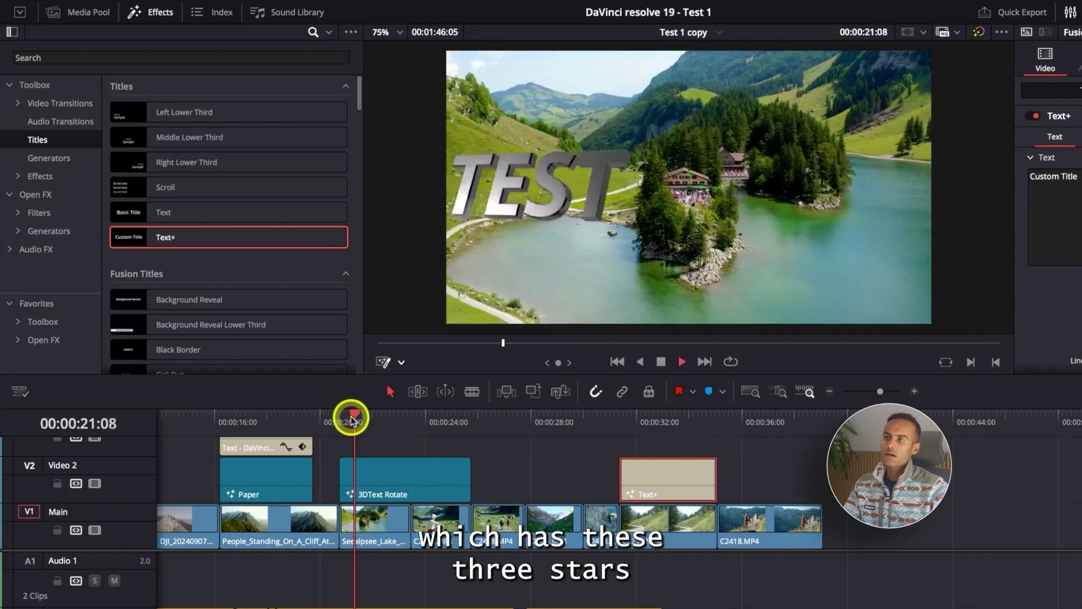
key(space)
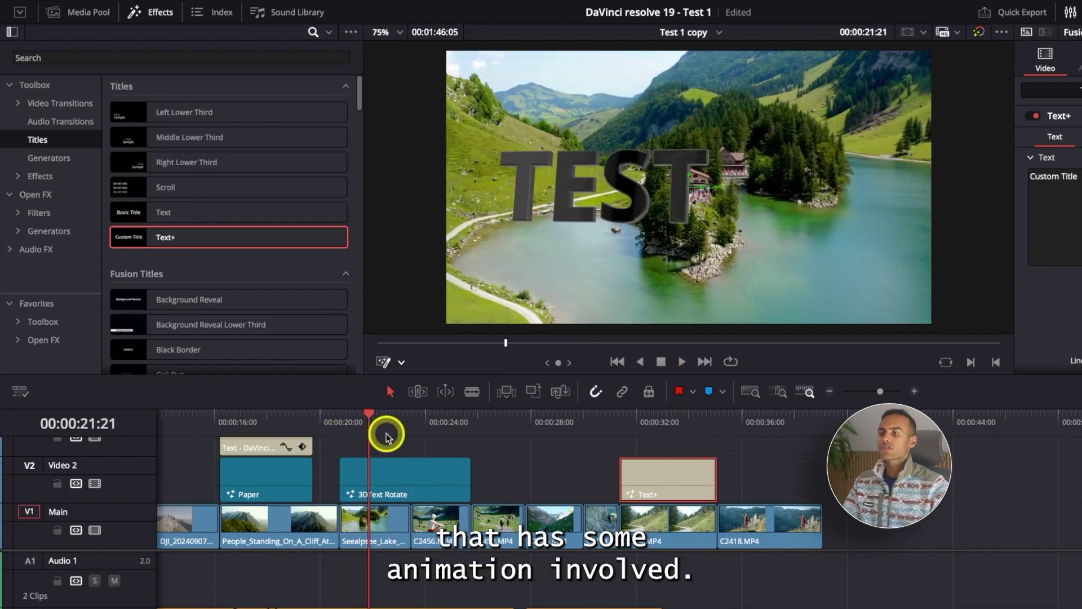
click(623, 420)
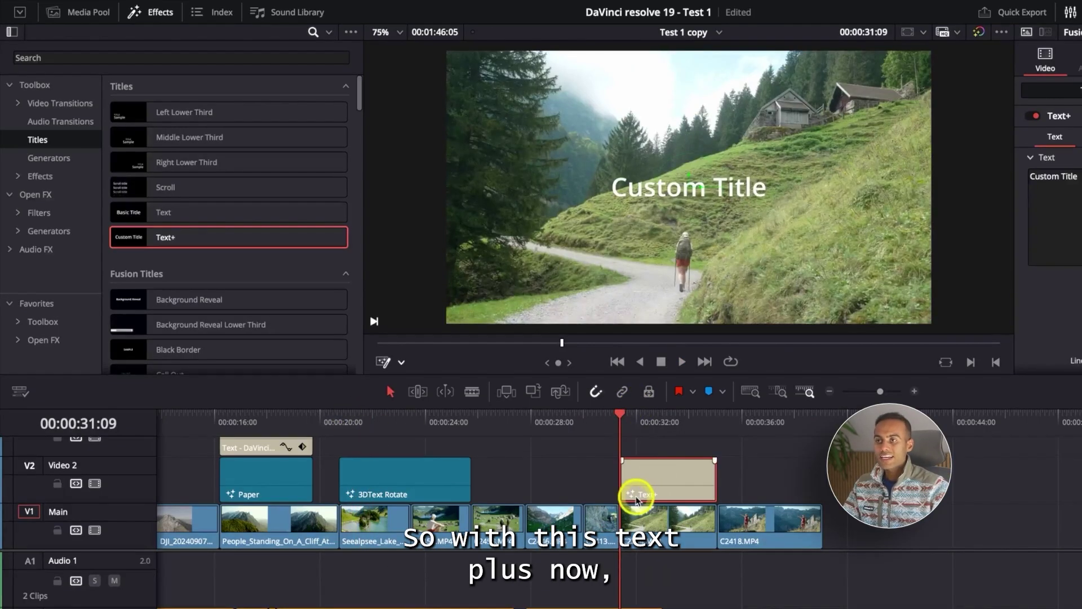
Play the Text+ title briefly and set its font to Palo-Bold.
key(space)
key(space)
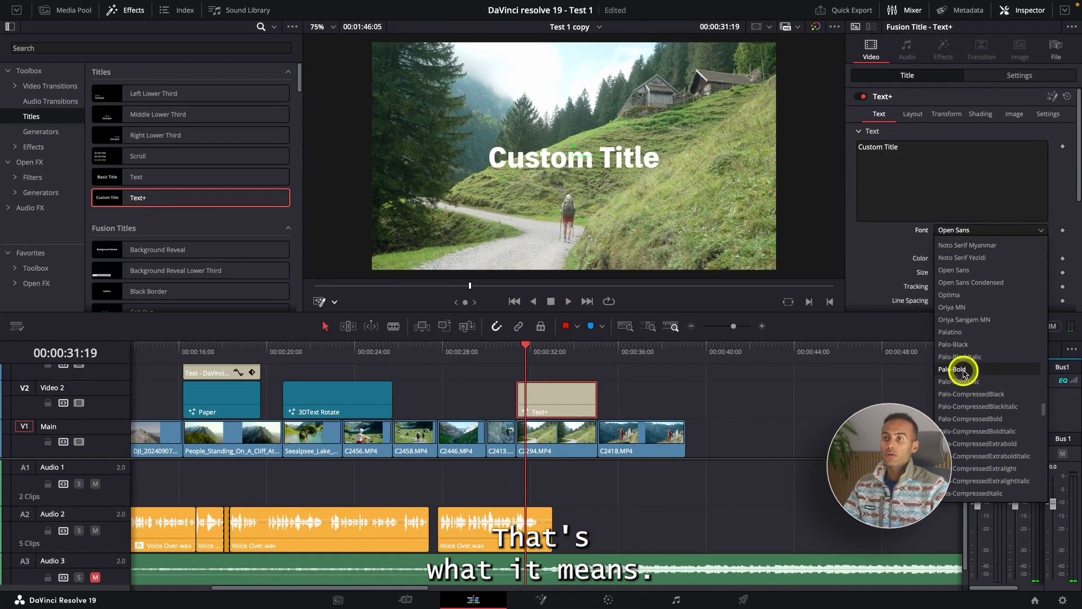
click(965, 374)
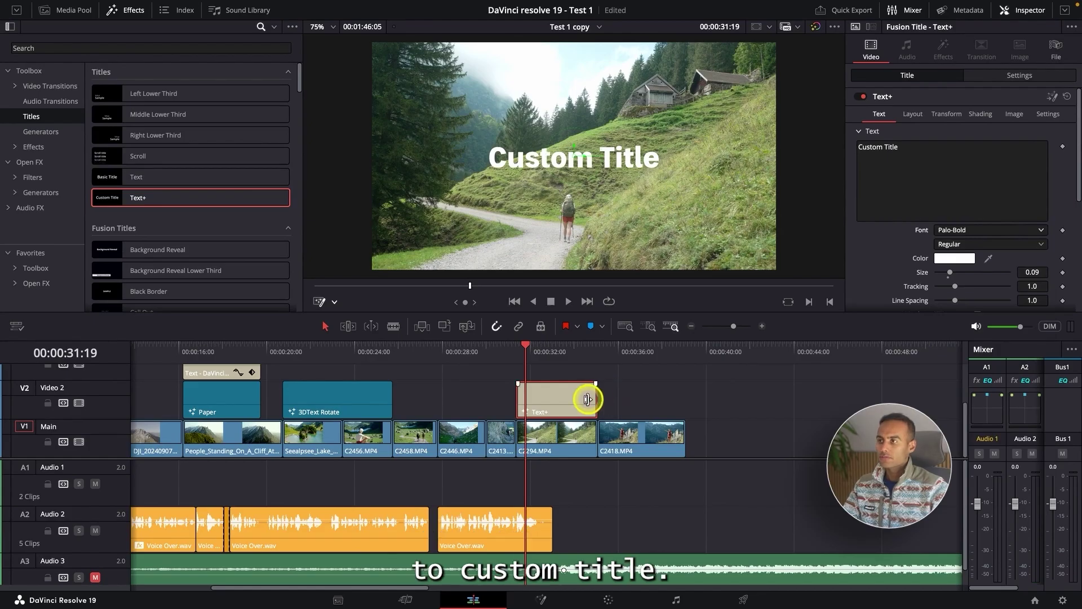
Apply the MagicAnimateV3Free effect to the Text+ title above C2294.MP4.
scroll(116, 198, down, 10)
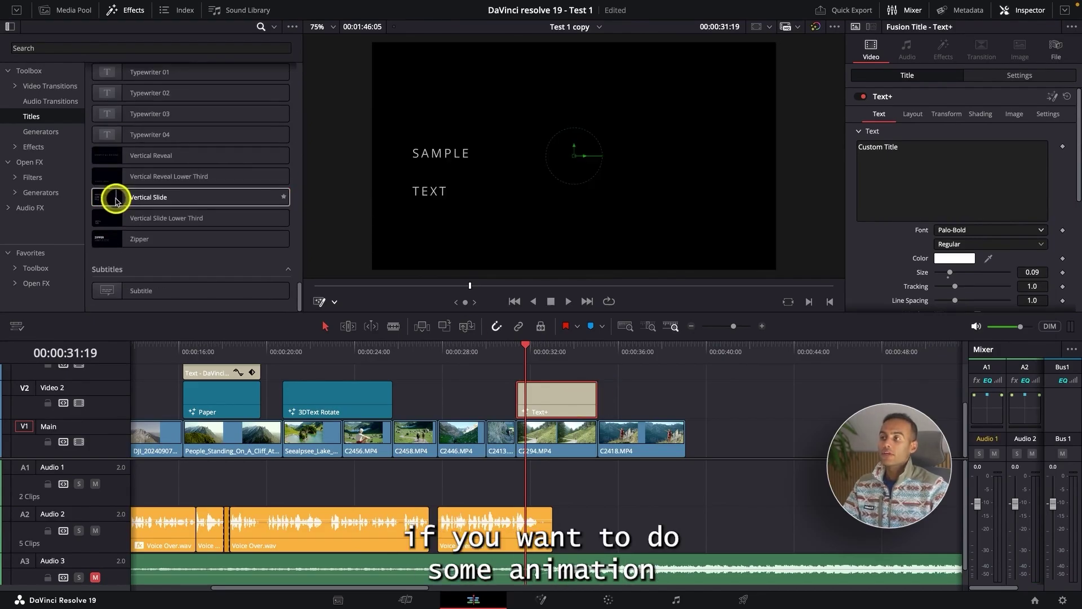
click(34, 147)
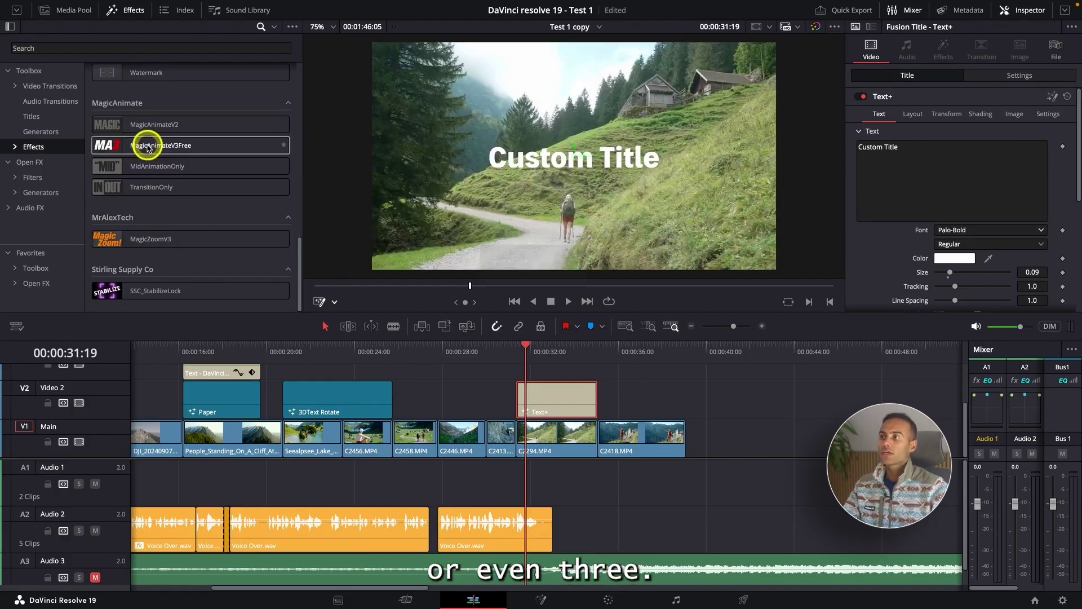
drag(147, 144, 550, 400)
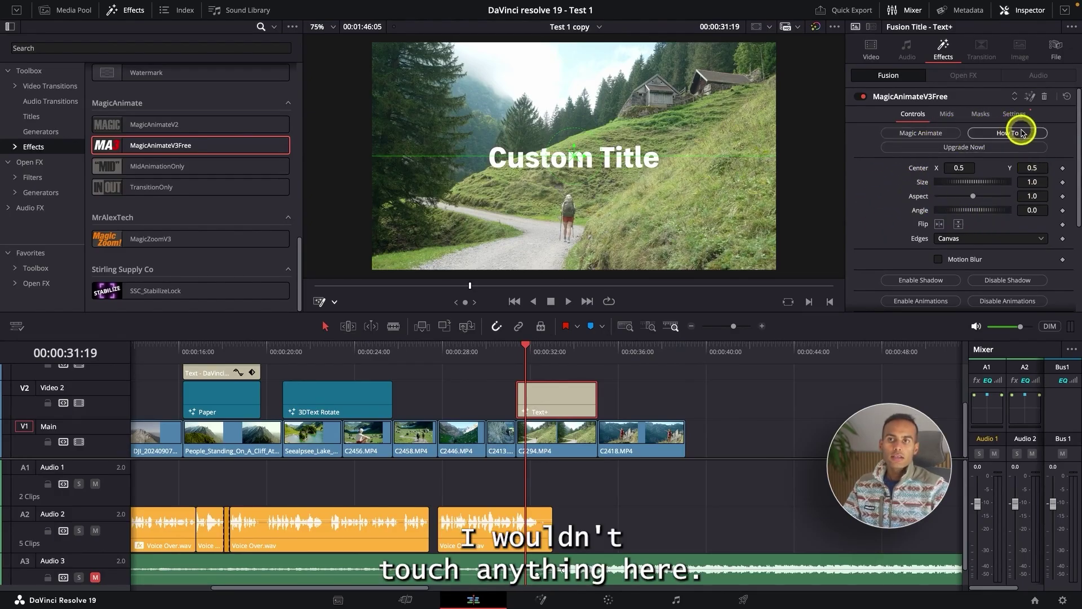
Show the effect's Zoom Control settings and play the unanimated Text+ title from its start.
scroll(882, 218, down, 5)
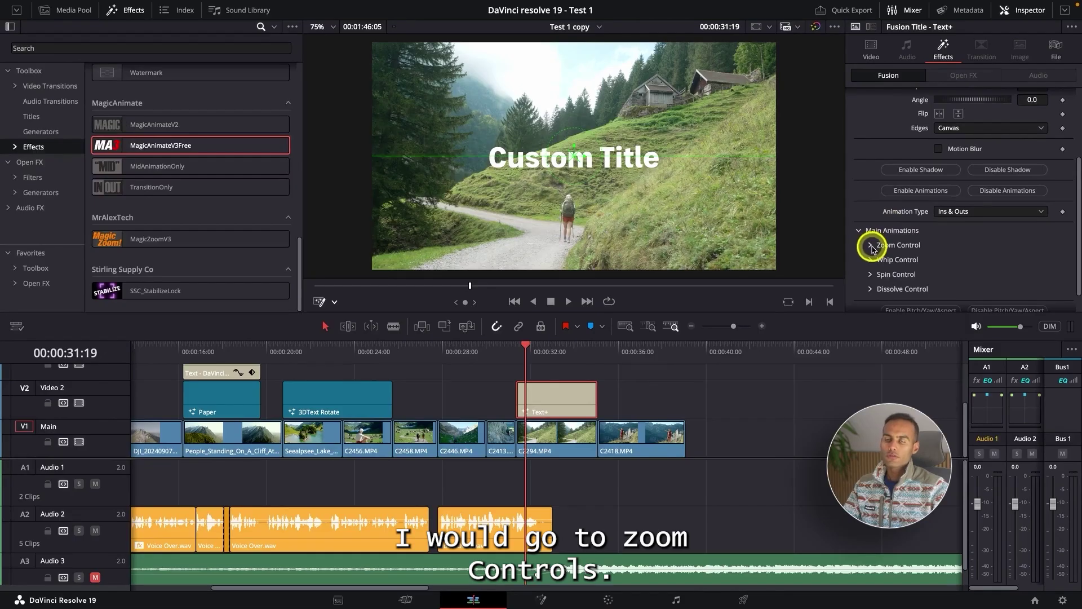
click(872, 246)
scroll(871, 249, down, 4)
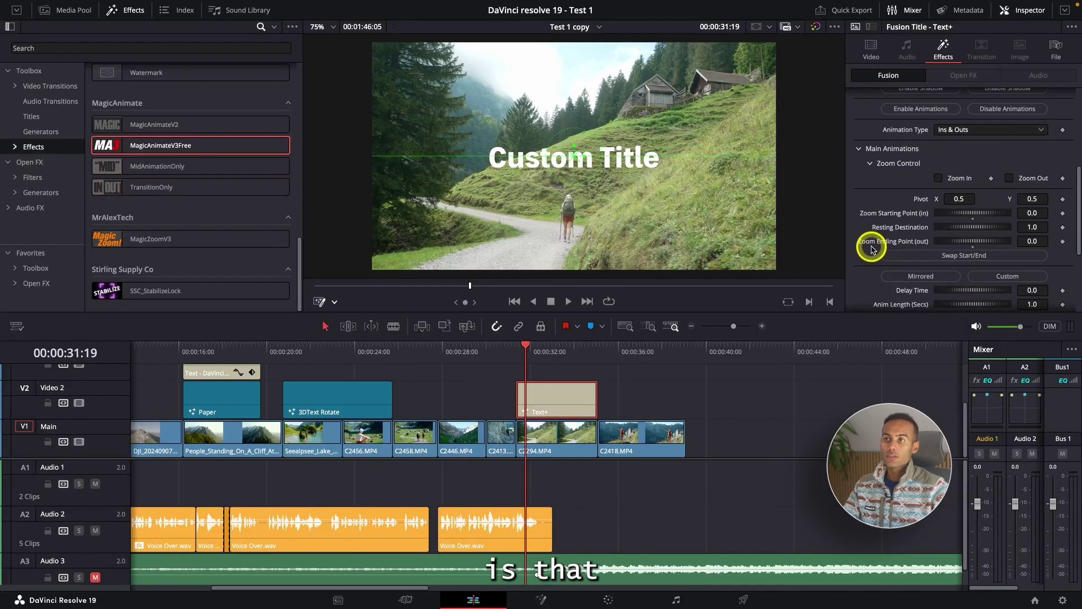
click(519, 348)
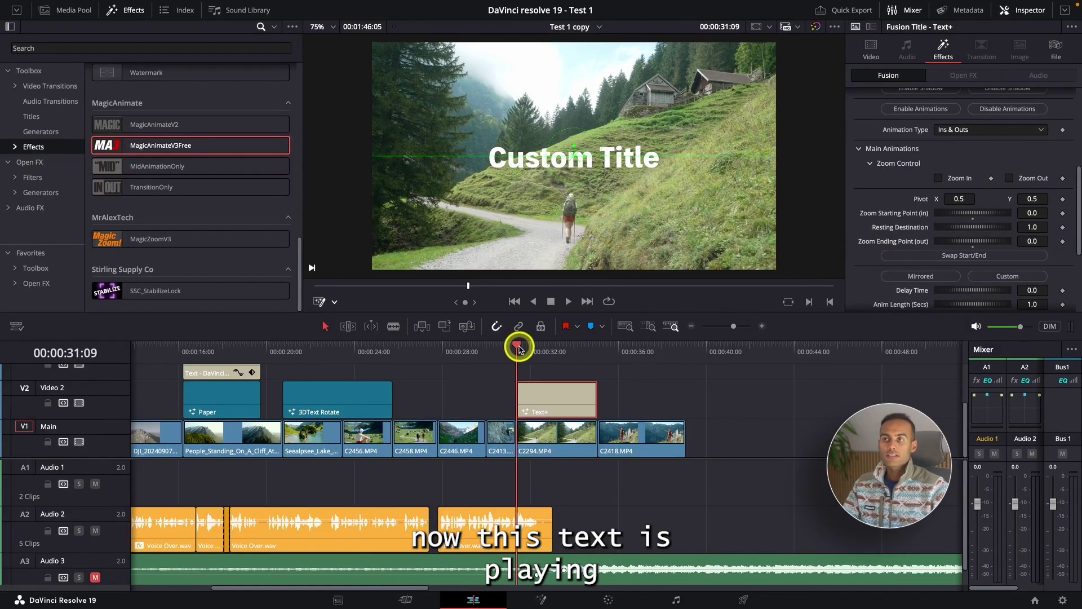
key(space)
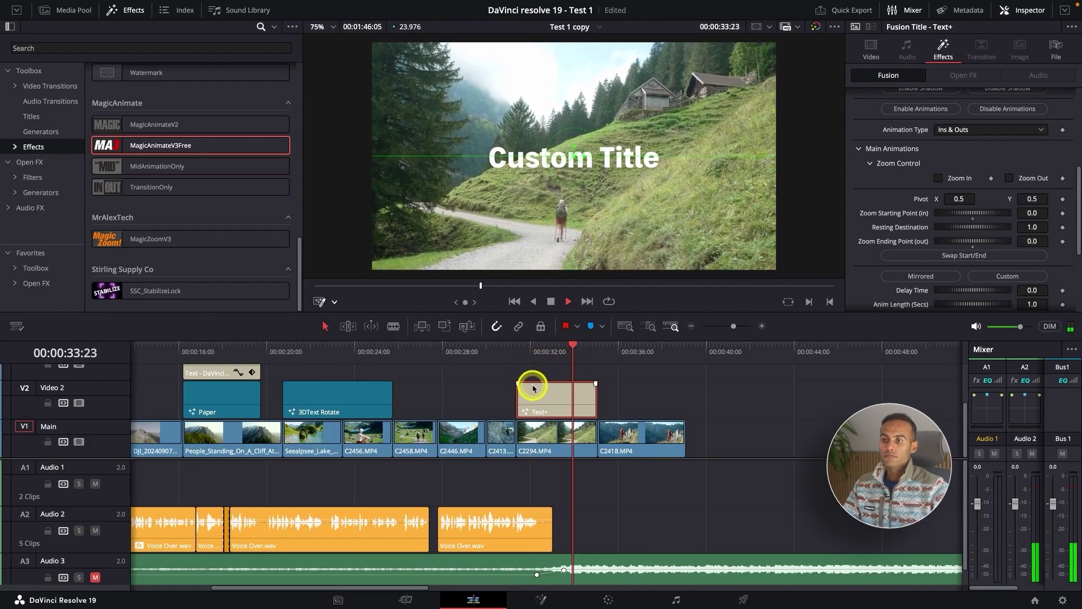
key(space)
click(519, 361)
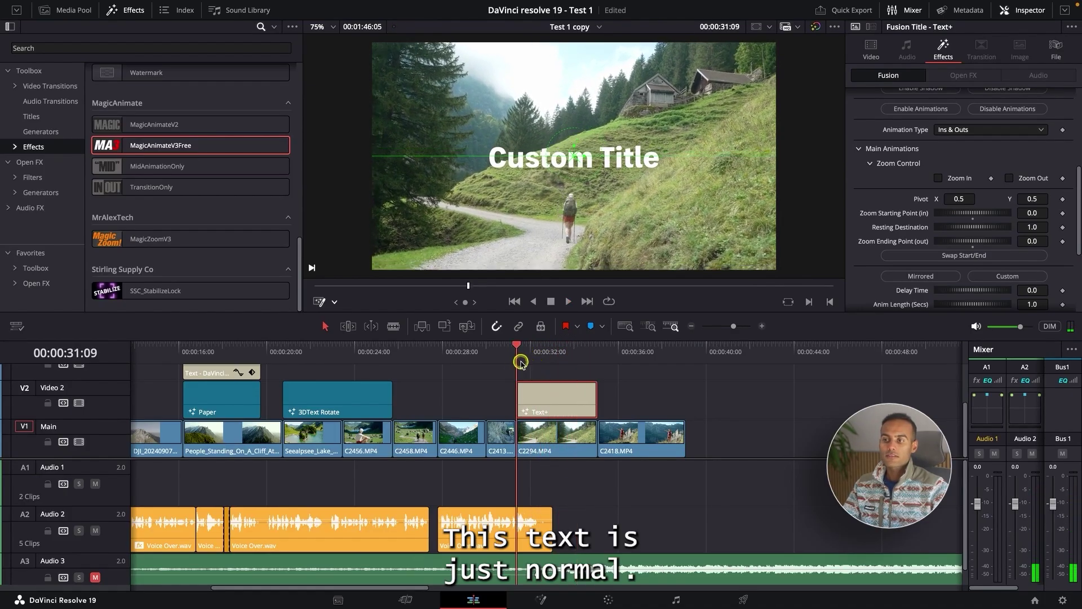
Mute the Audio 2 track and replay the Text+ title from its start.
click(96, 531)
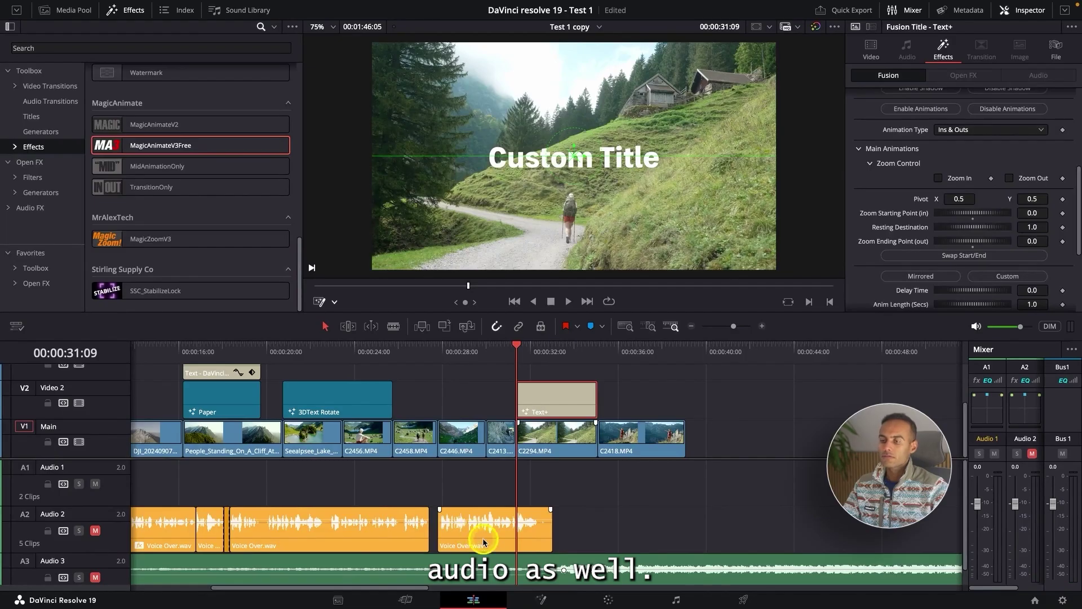
key(space)
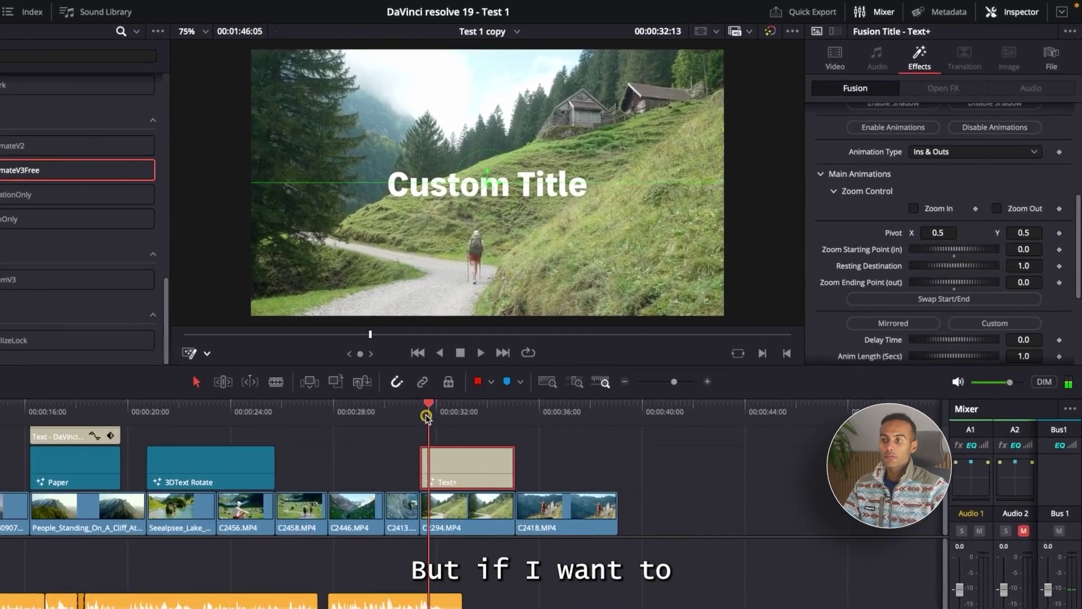
key(space)
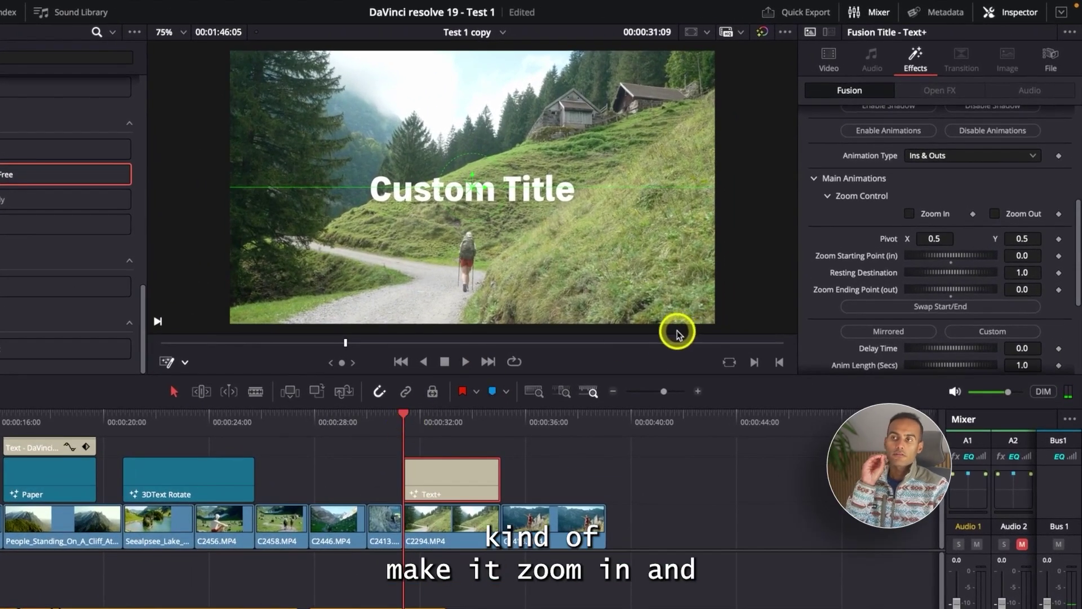
Turn on Zoom In for the Text+ title and play back the animation.
click(909, 213)
key(space)
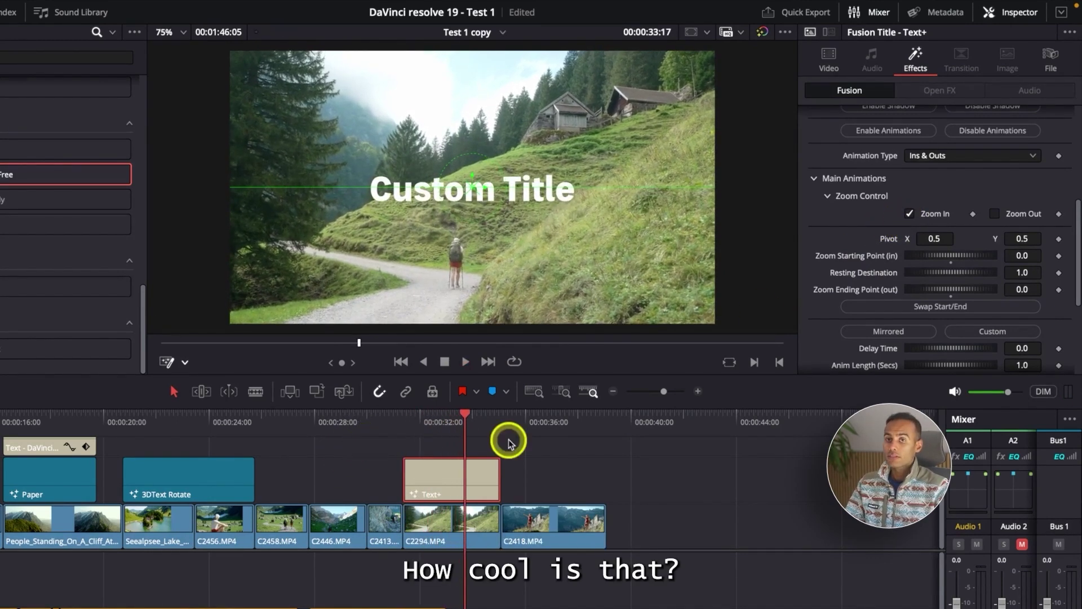
key(space)
Lower the title's zoom Resting Destination to 0.442 and play it from its start.
drag(952, 272, 907, 274)
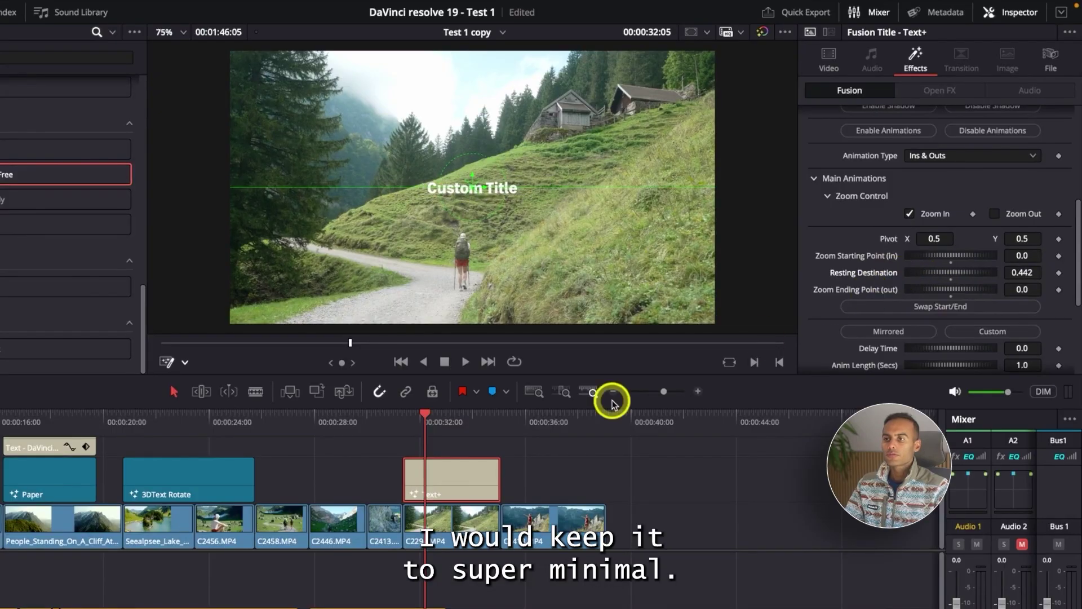
click(401, 417)
key(space)
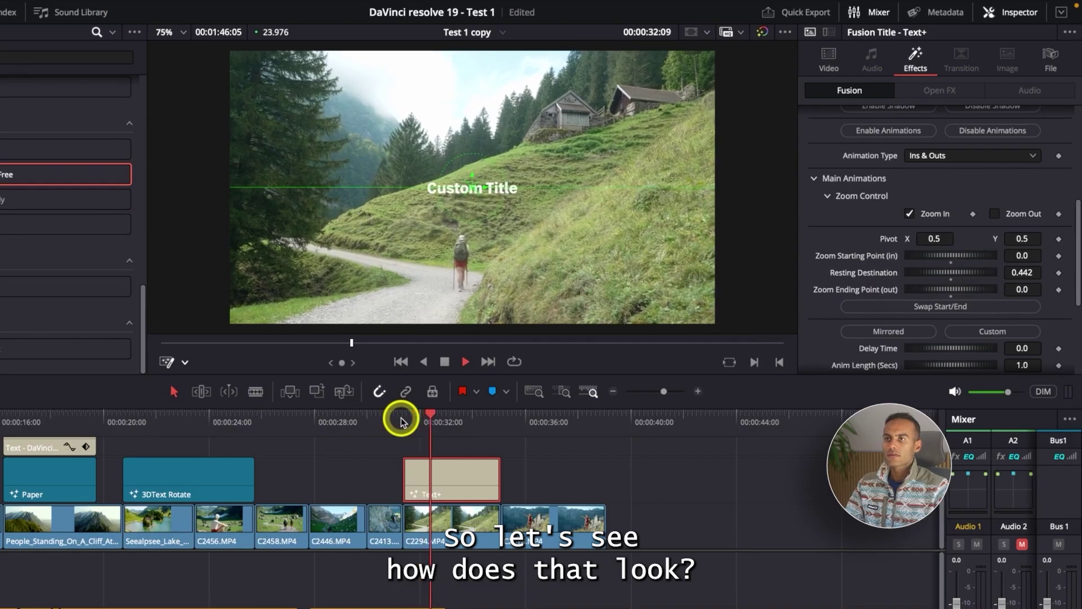
key(space)
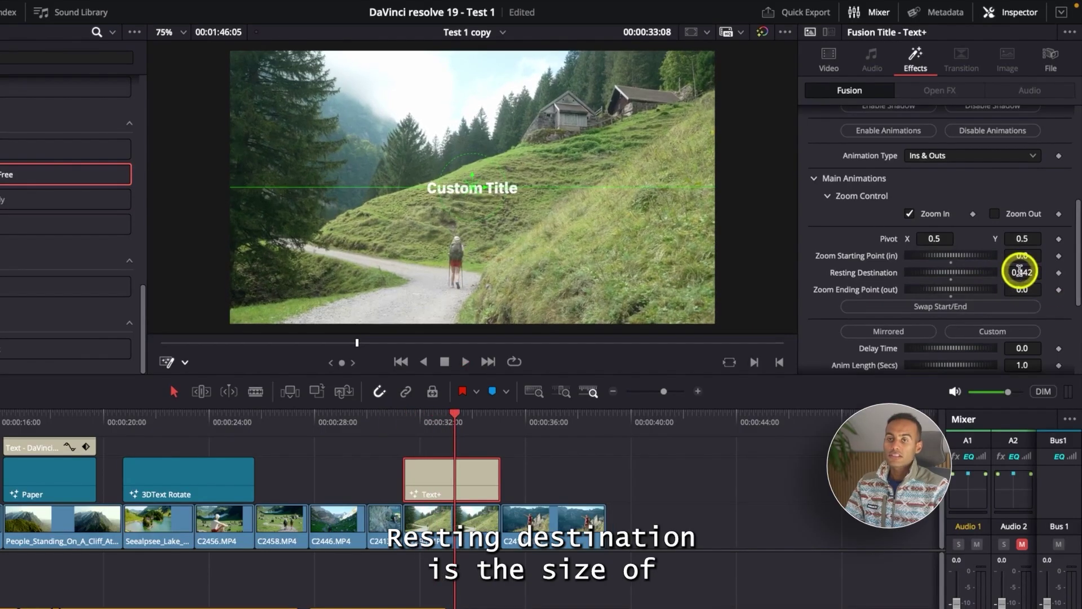
Set the title's zoom Resting Destination to 1.109 and replay it from its start.
drag(1020, 271, 678, 254)
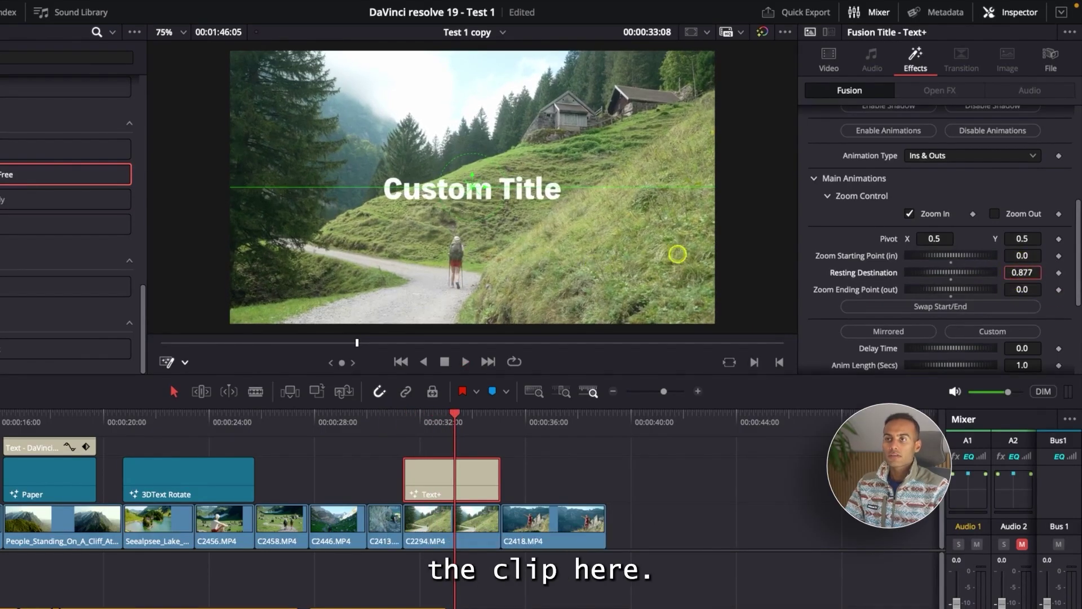
click(406, 413)
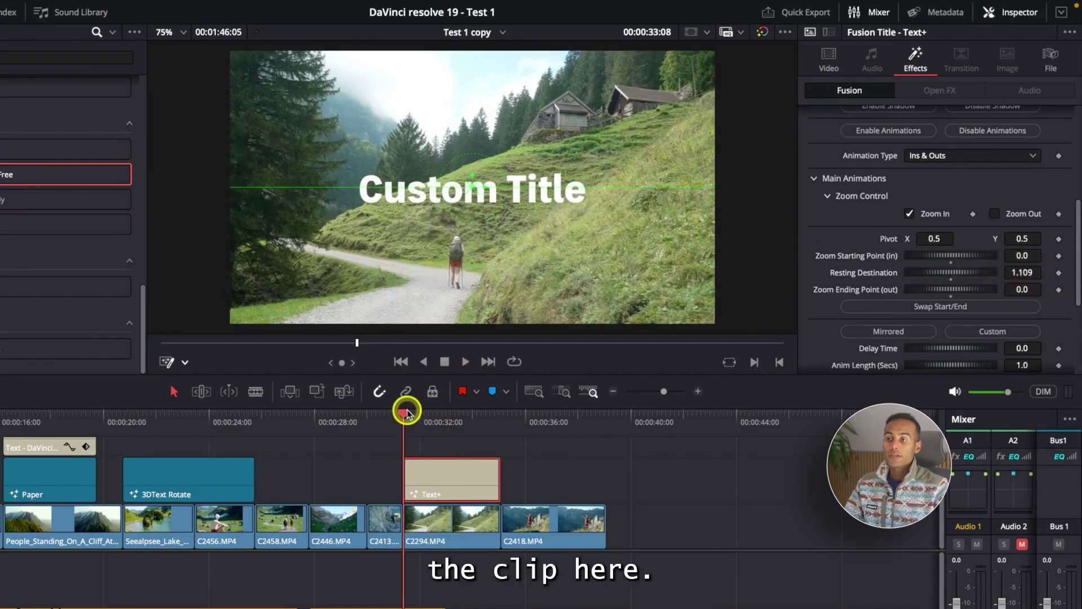
key(space)
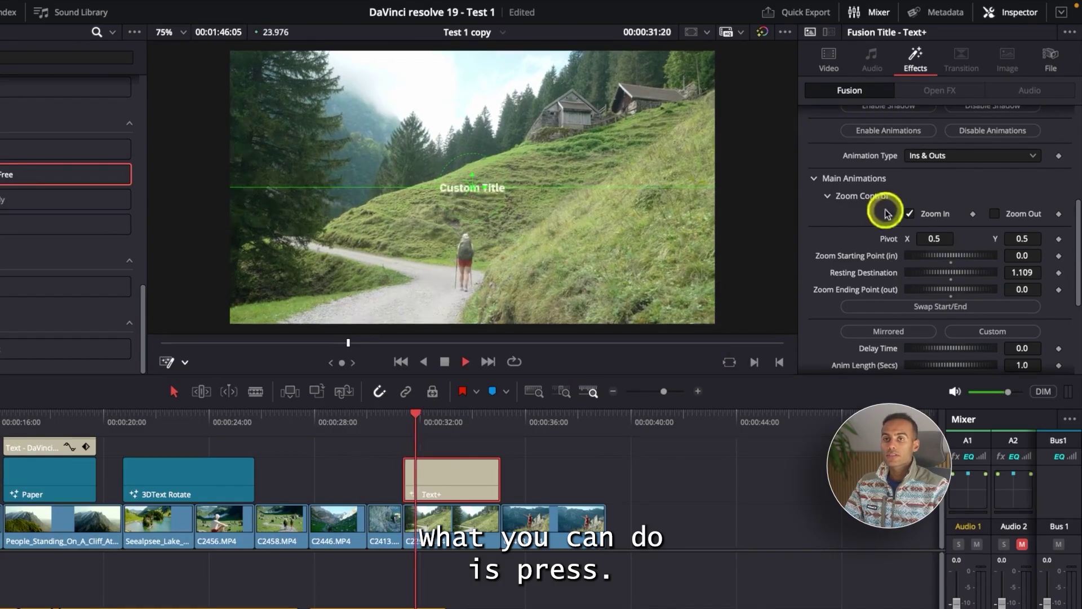
Try Zoom Out together with Zoom In on the Text+ title, then turn both options off.
click(993, 213)
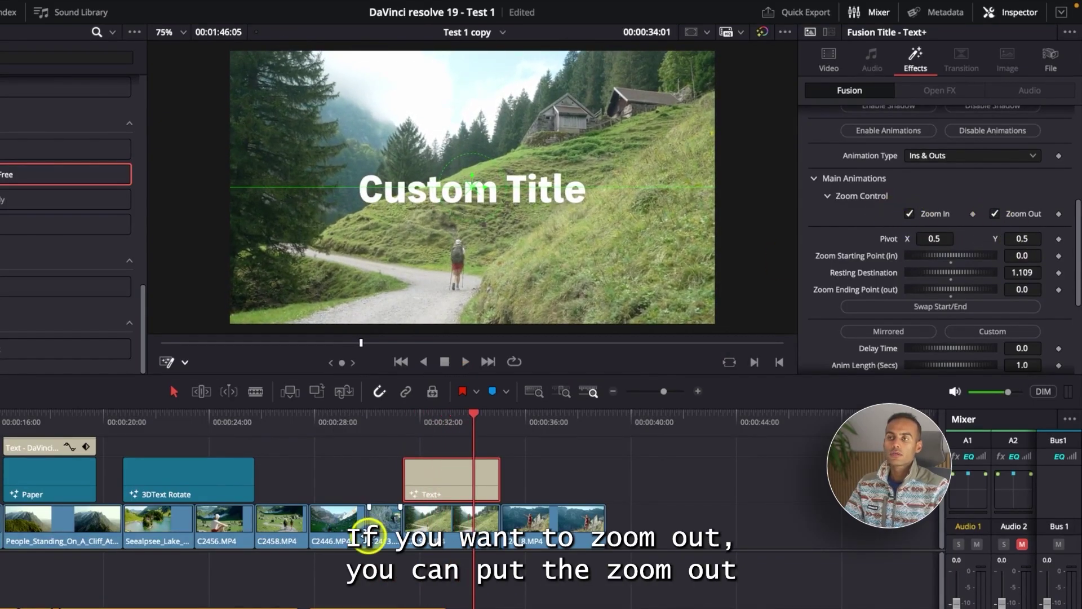
key(space)
key(space)
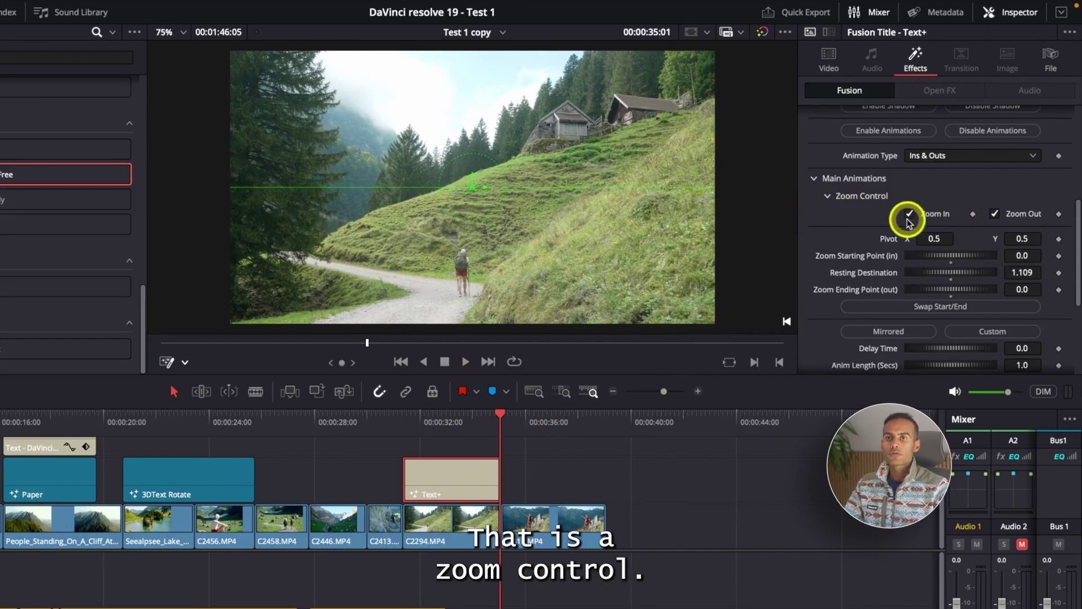
click(994, 214)
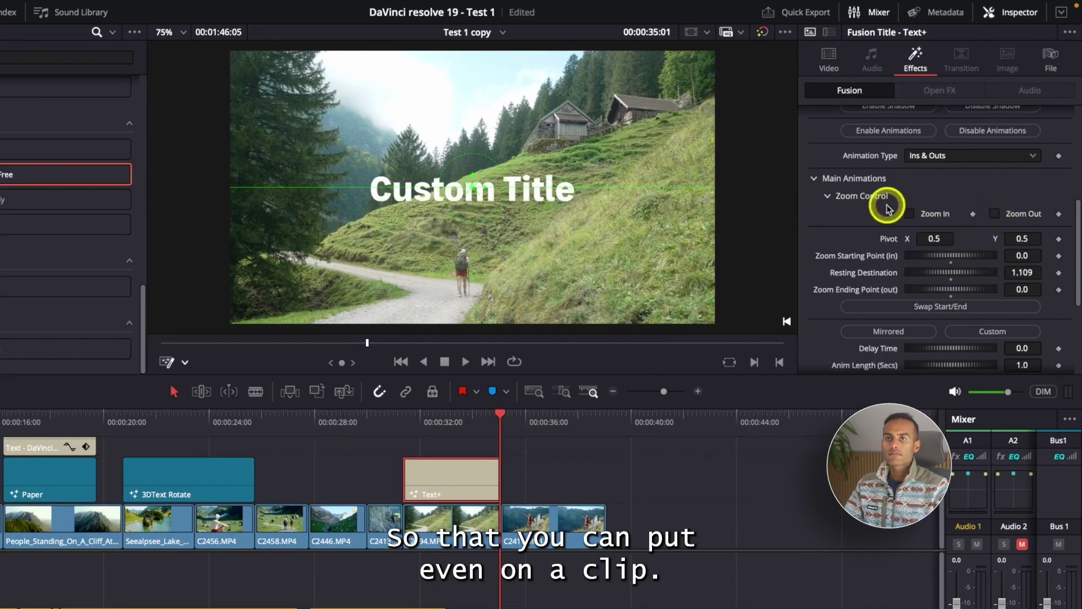
click(829, 196)
Apply the MagicAnimateV3Free effect to C2418.MP4 and place the playhead at that clip's start.
click(555, 524)
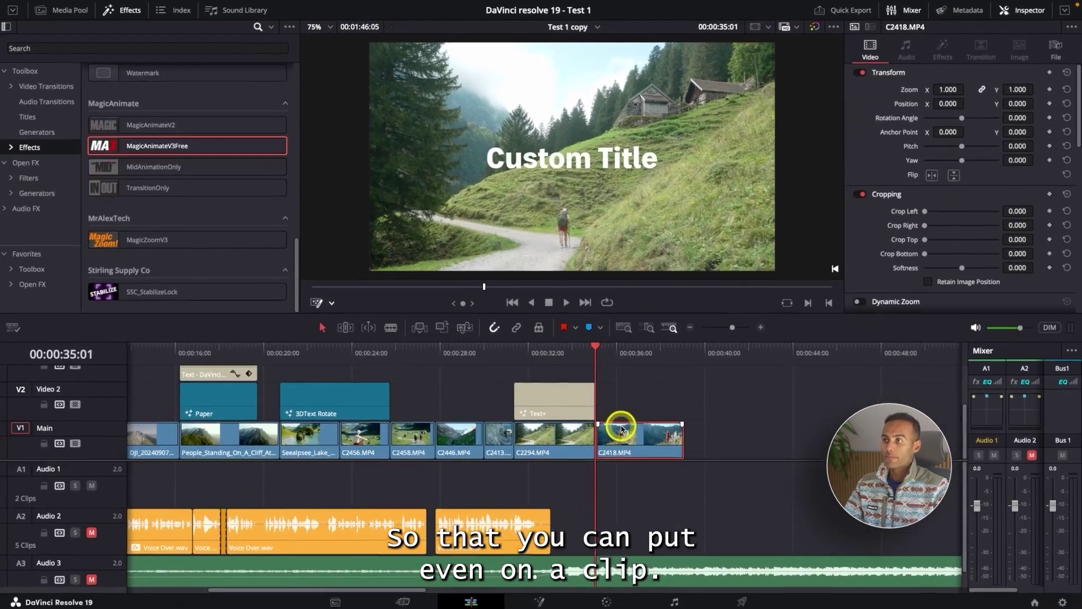
drag(173, 147, 637, 443)
drag(607, 352, 599, 354)
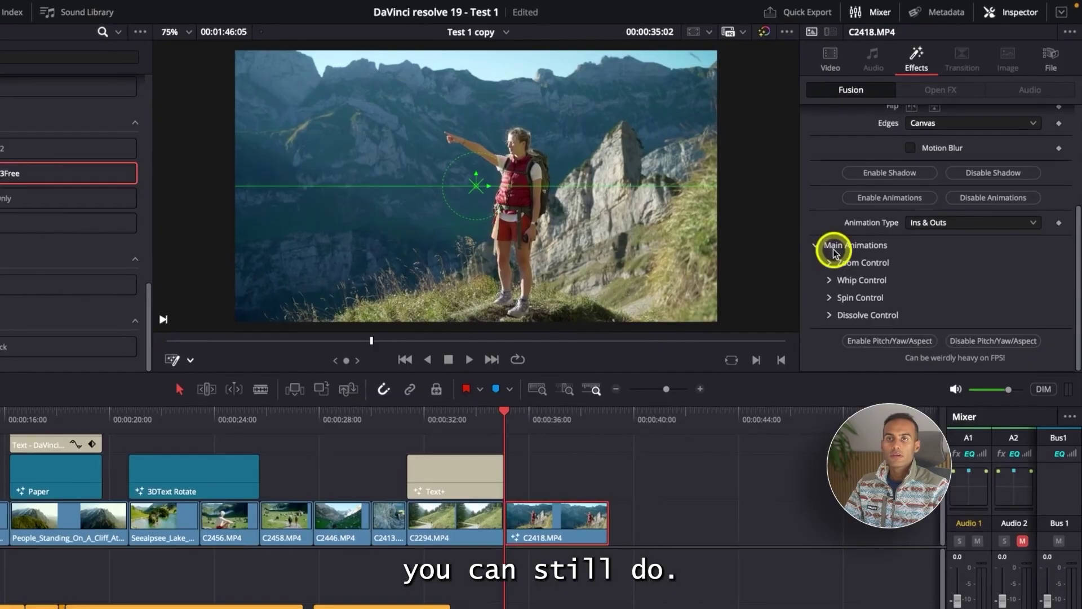
Try Zoom In and Zoom Out on C2418.MP4 in playback, then turn both options off.
scroll(917, 206, up, 3)
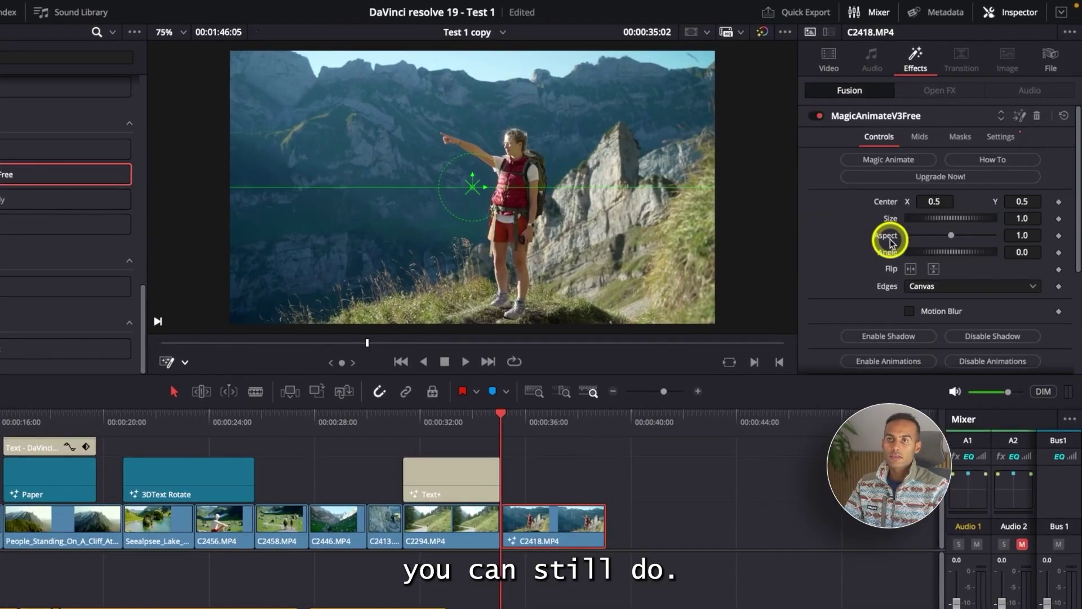
scroll(918, 205, down, 3)
click(828, 264)
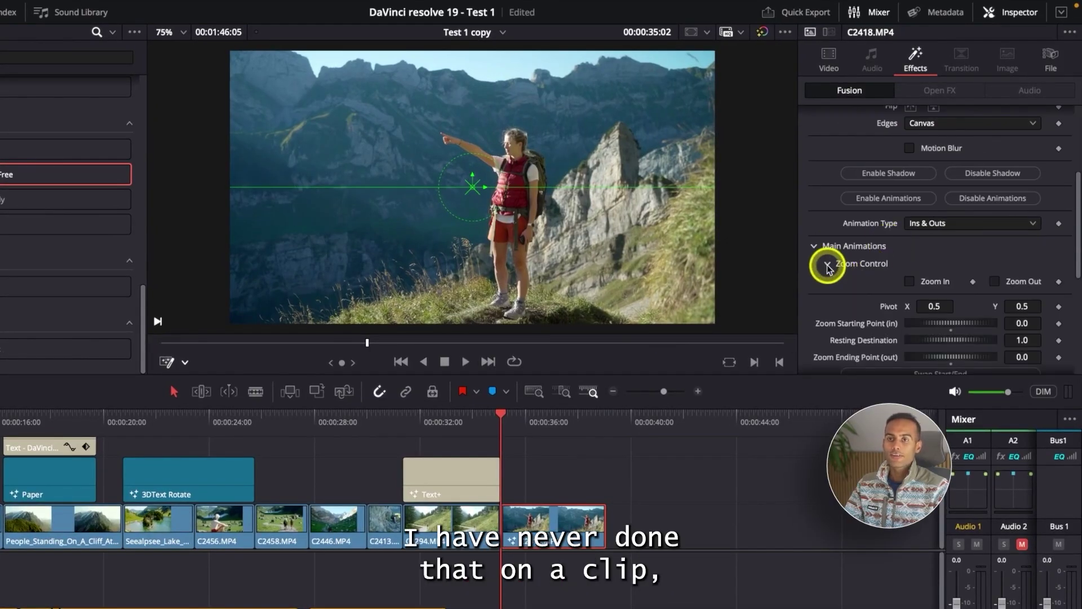
click(909, 281)
click(994, 281)
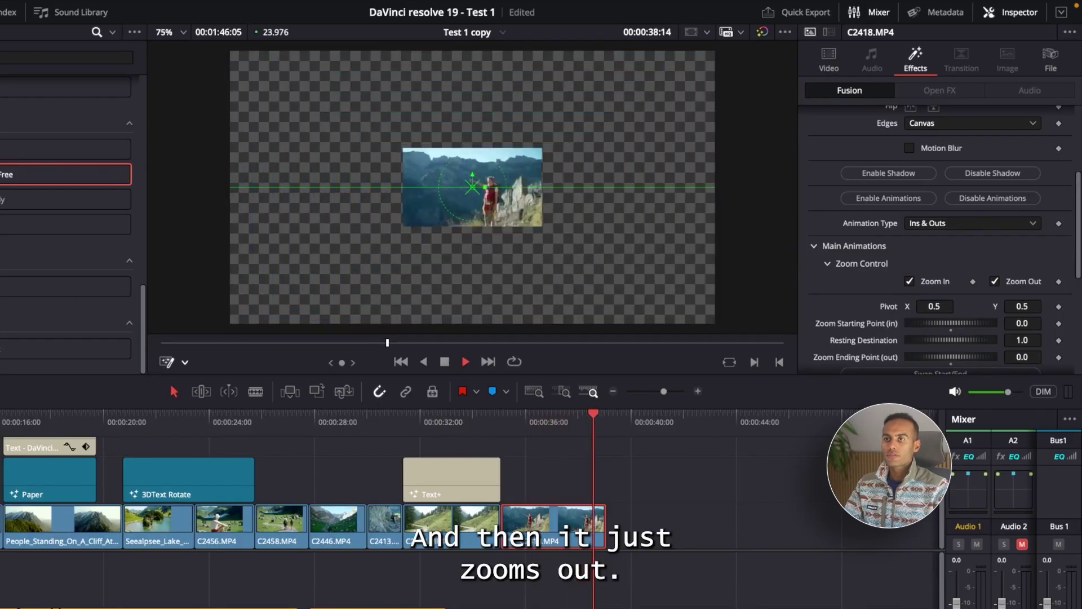
click(909, 281)
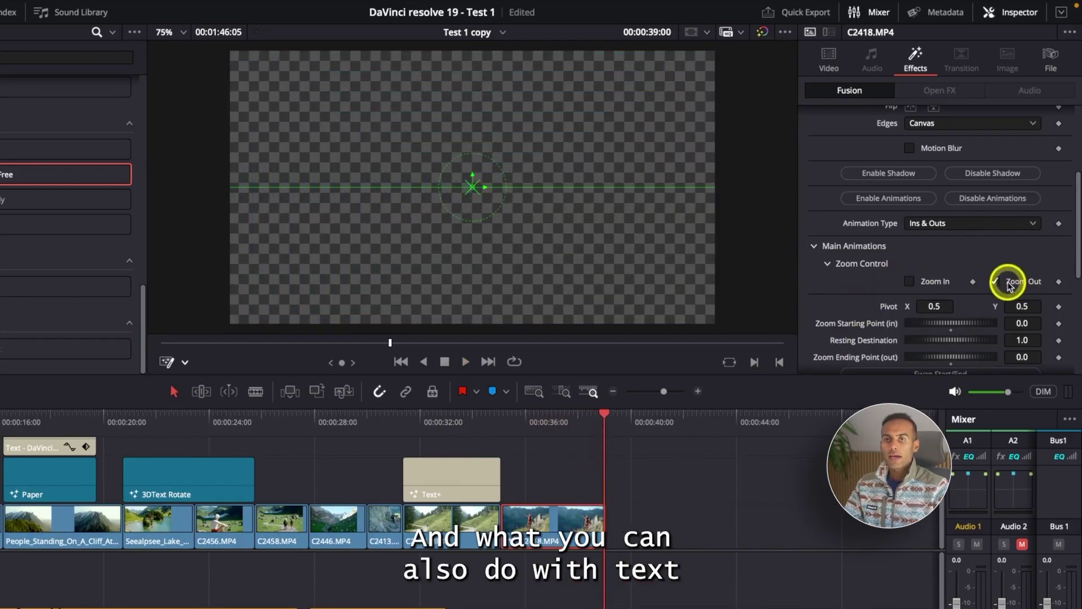
click(996, 282)
Turn on Whip In and Whip Out in the Text+ title's Whip Control settings.
click(405, 426)
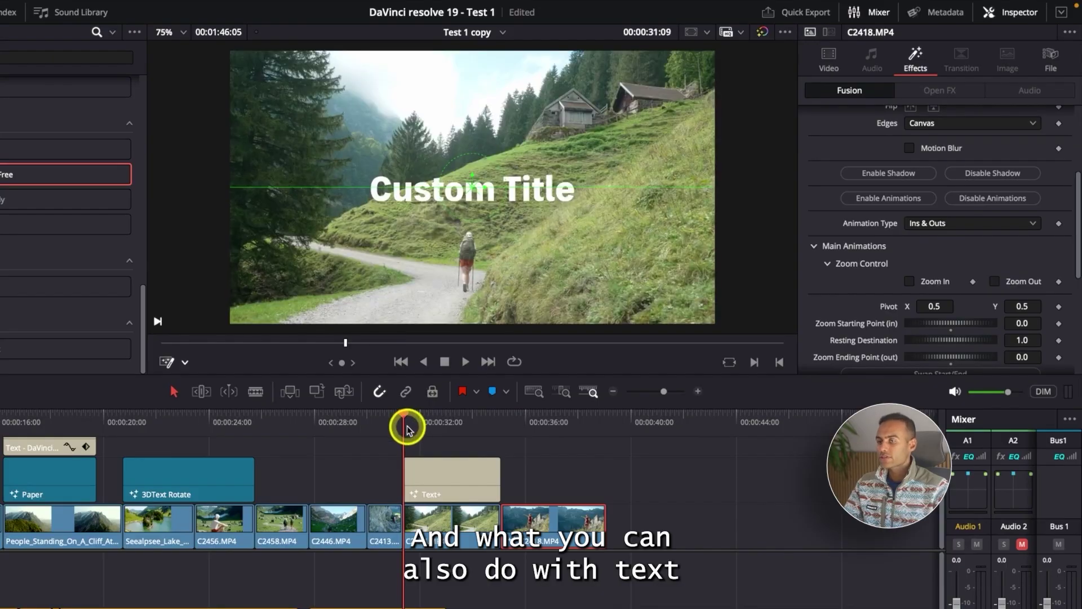
click(425, 476)
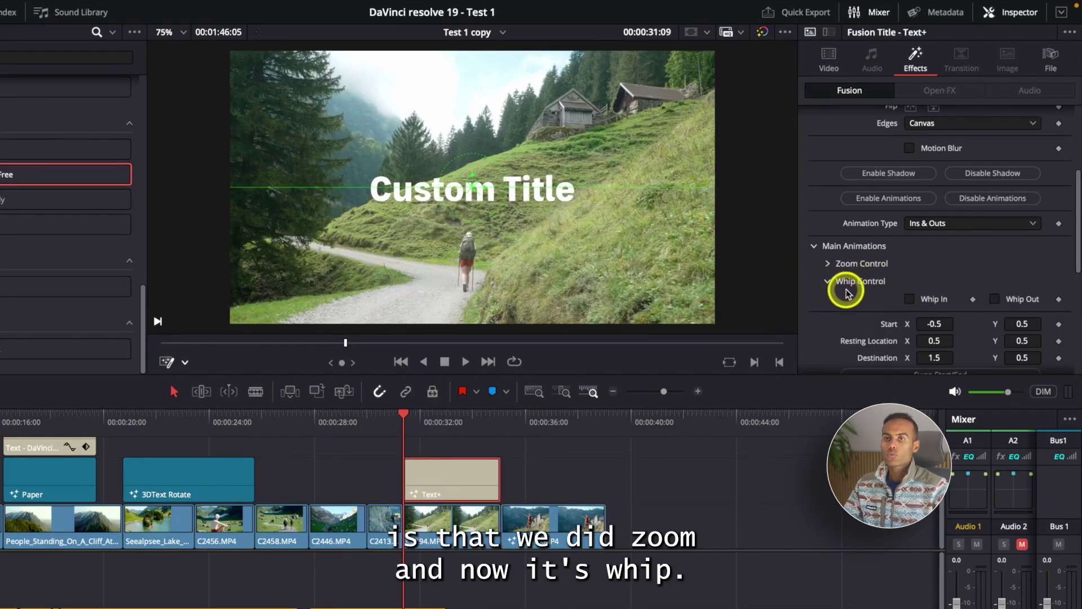
click(909, 299)
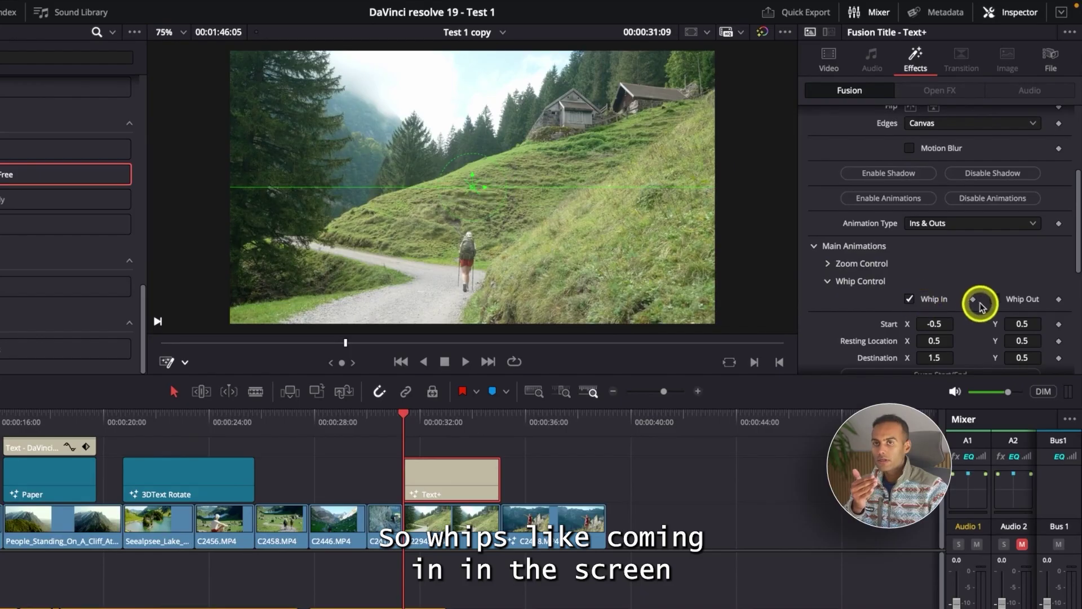
click(993, 299)
Play the Text+ title's whip animation and scrub through its beginning again.
key(space)
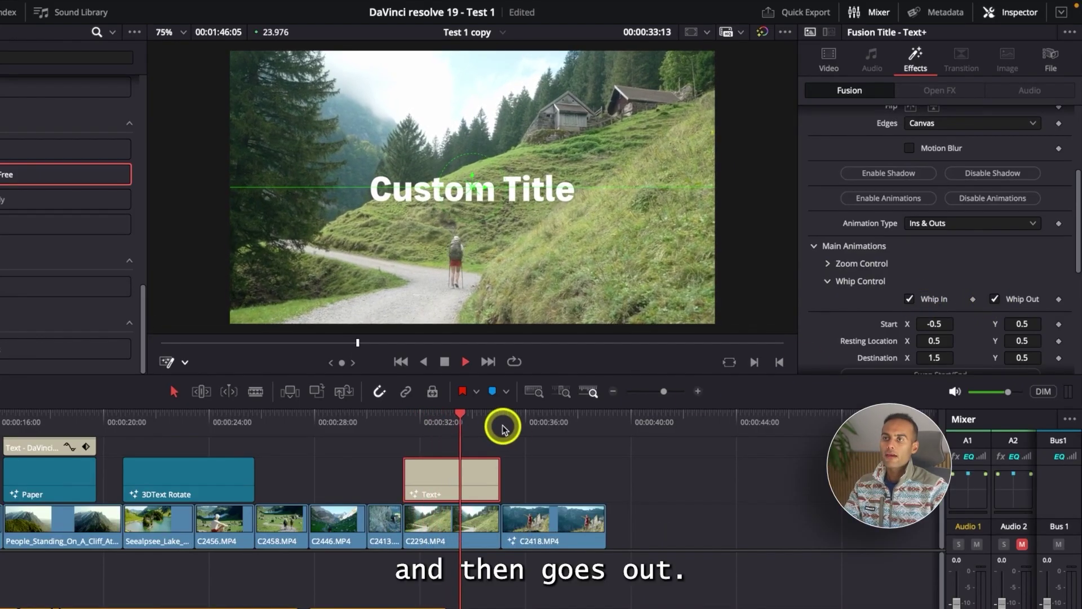
click(411, 424)
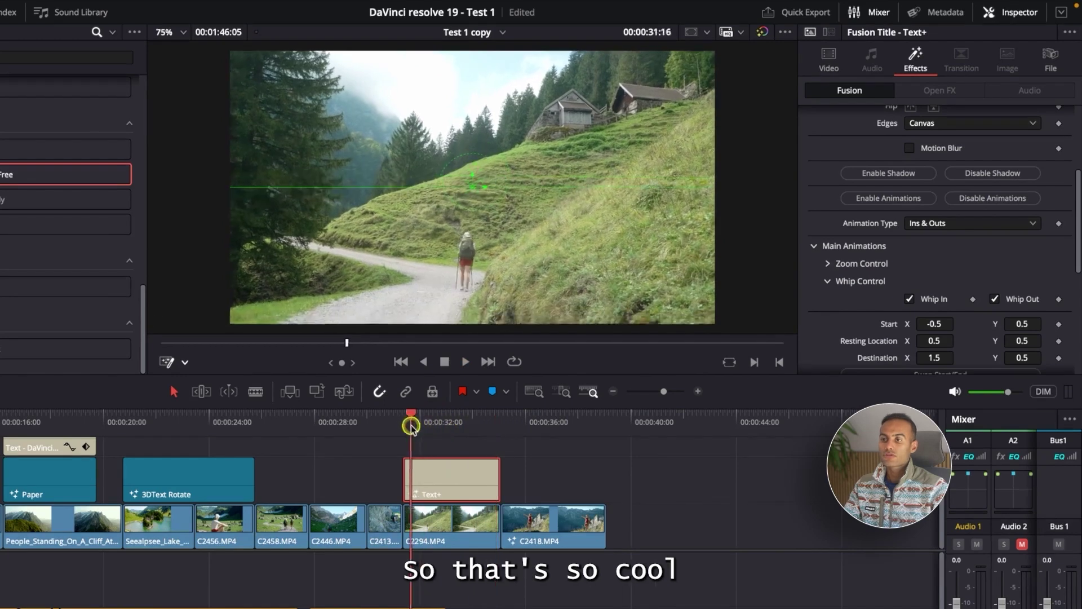
drag(411, 423, 427, 426)
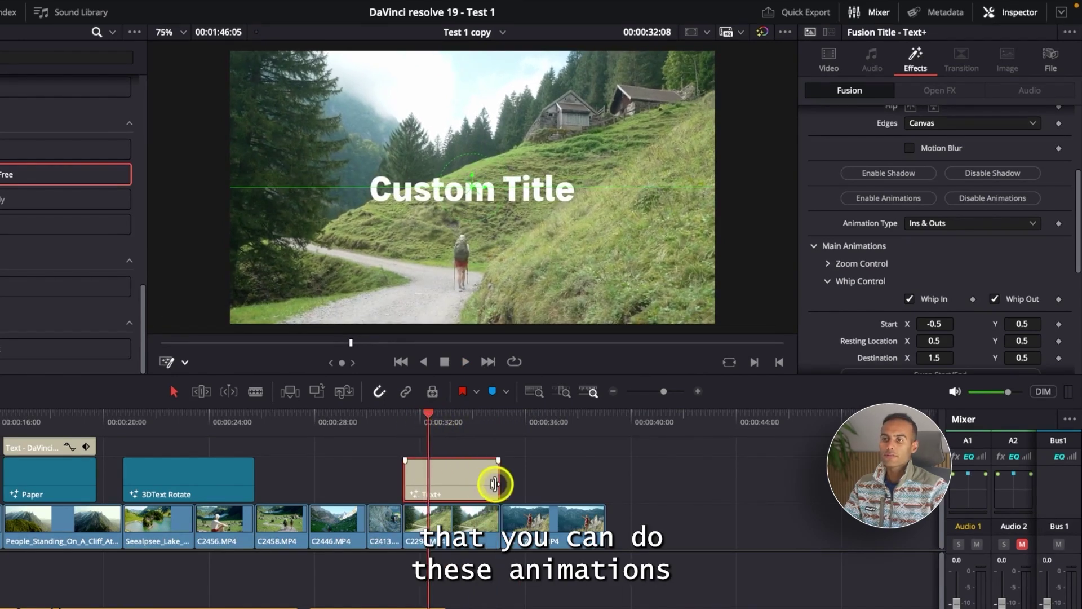
Extend the Text+ title to the end of C2418.MP4, set its whip Delay Time to 0.471 and play its beginning.
drag(495, 483, 605, 484)
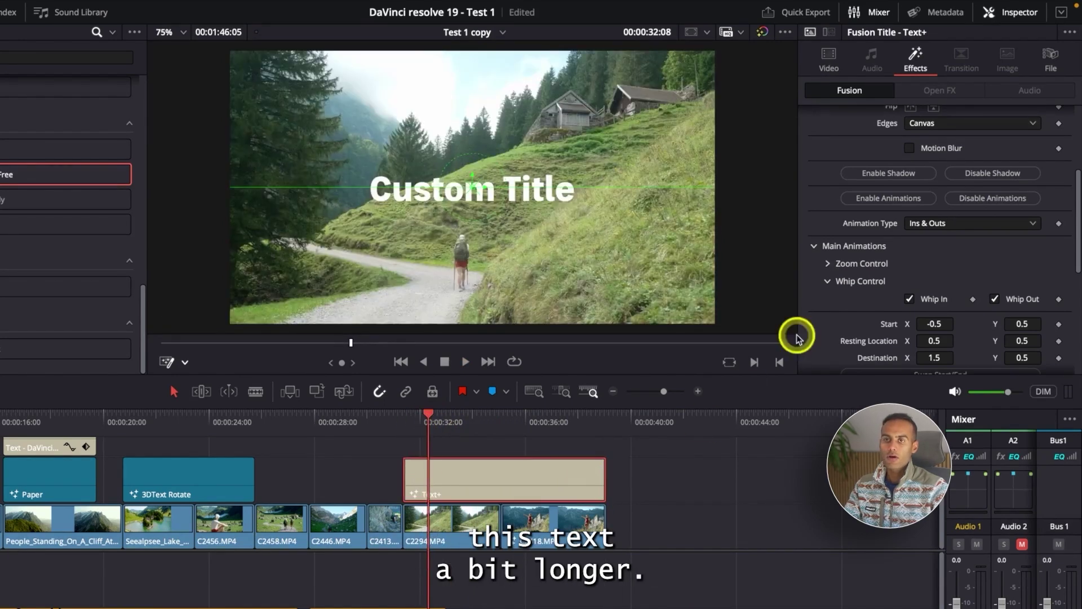
scroll(884, 292, down, 5)
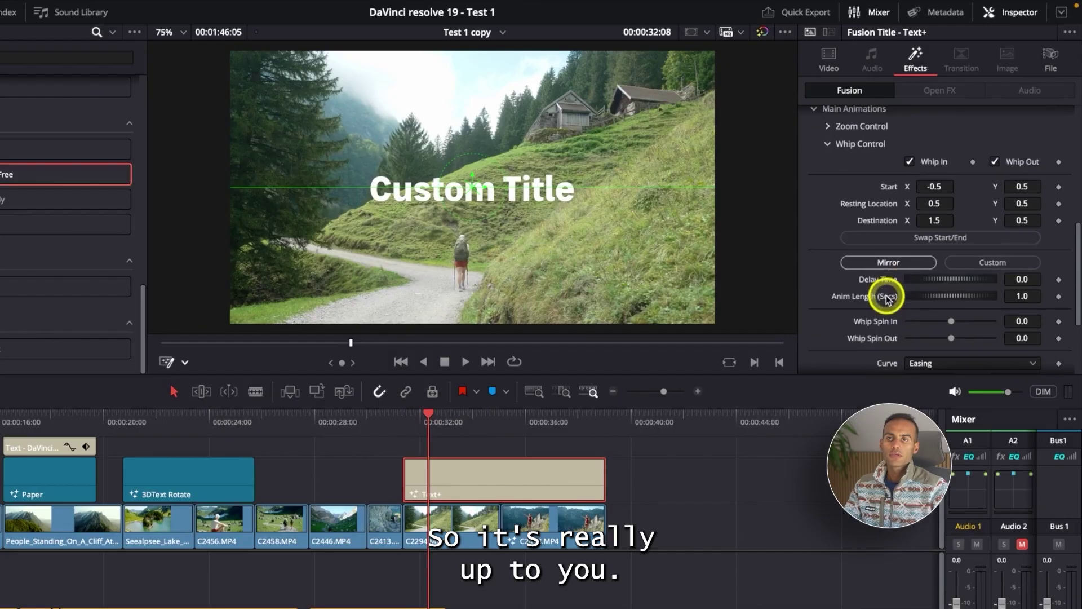
scroll(930, 311, down, 1)
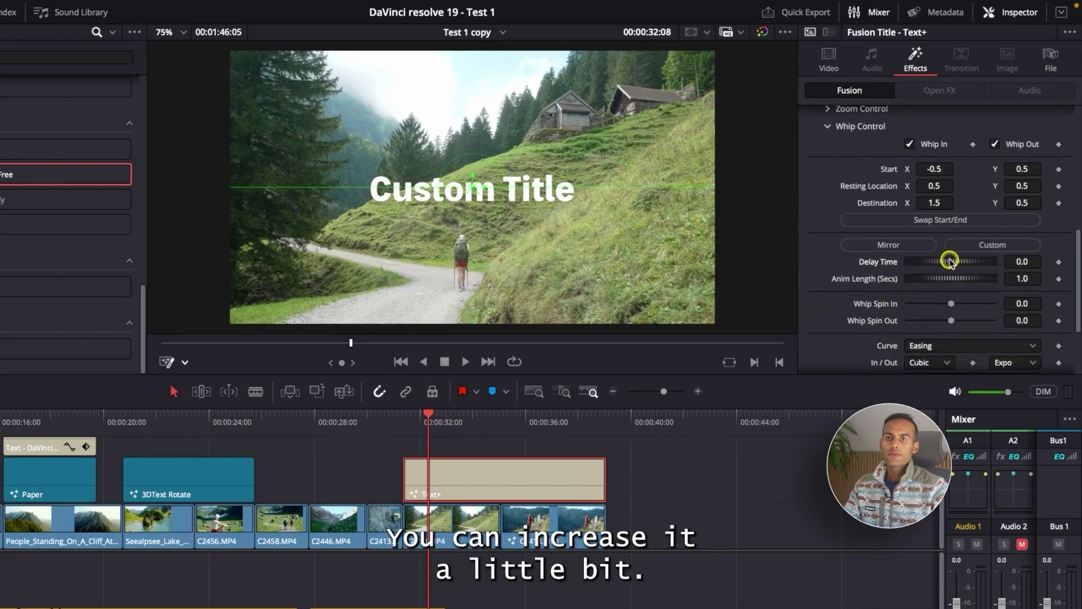
drag(947, 261, 959, 262)
click(413, 422)
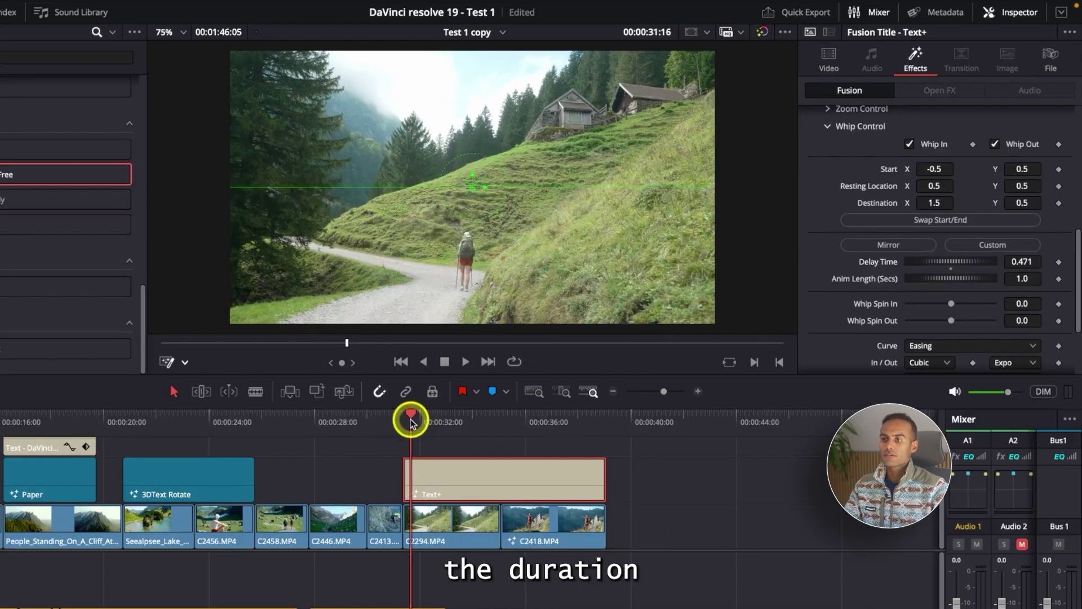
key(space)
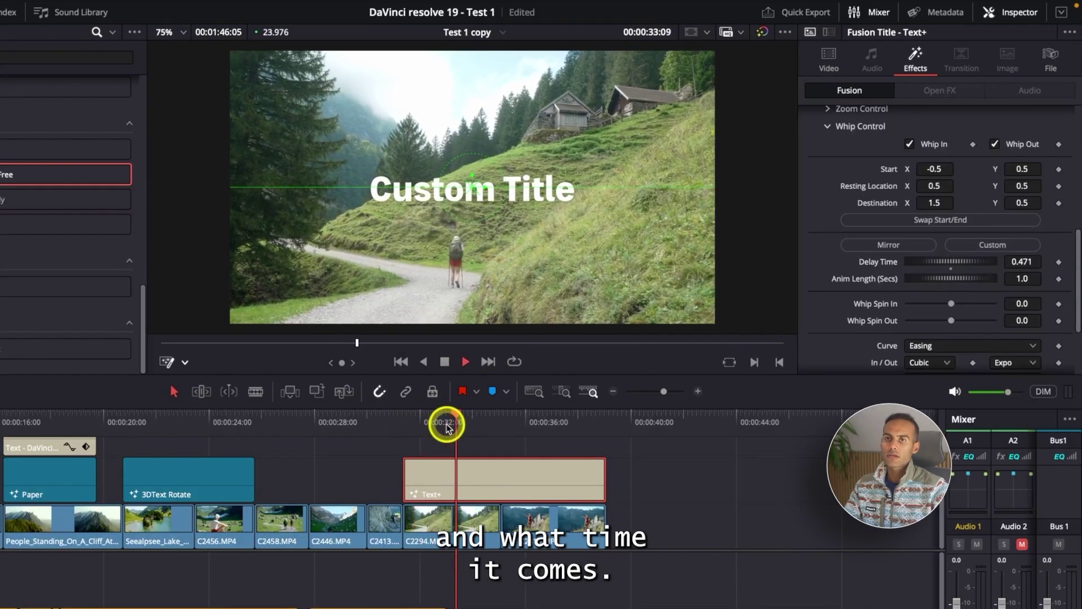
key(space)
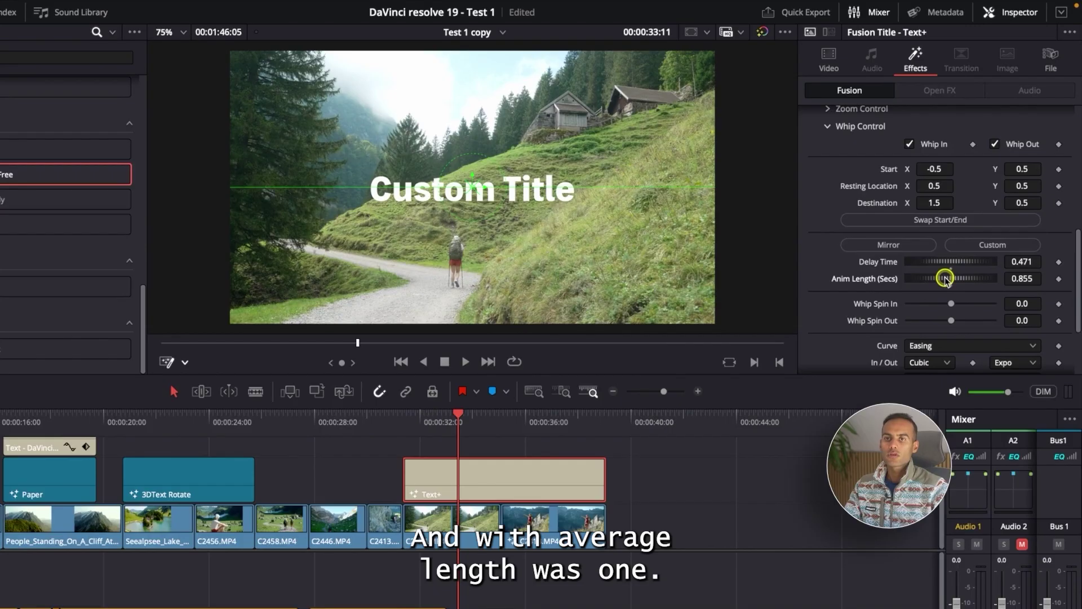
Set the title's whip Anim Length to 0.348 seconds and play the title from its start.
mouse_move(945, 278)
mouse_down()
mouse_move(921, 278)
mouse_move(936, 279)
mouse_up()
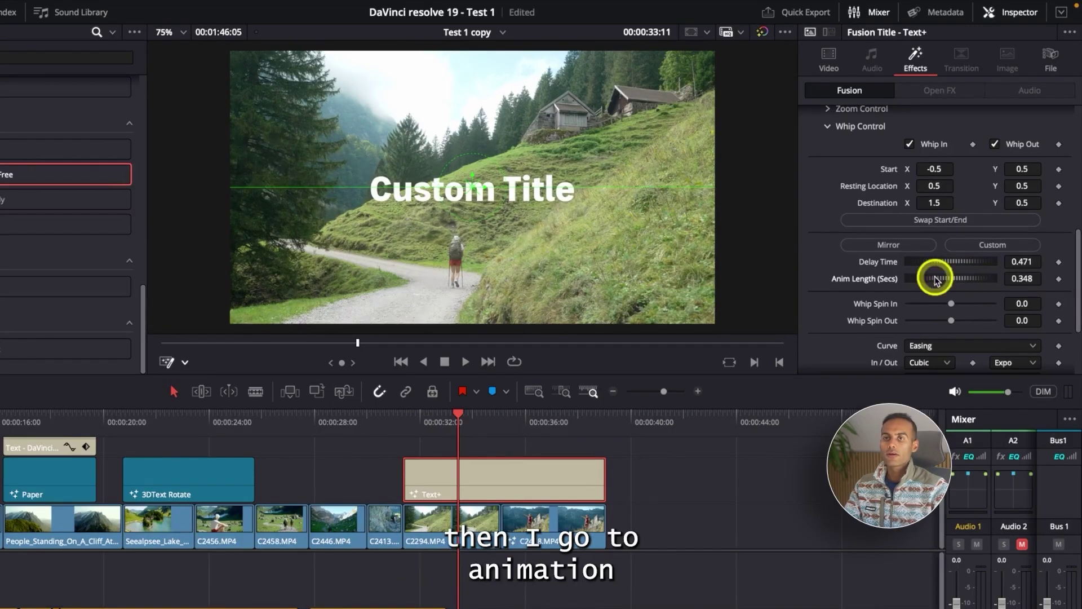
drag(420, 428, 401, 418)
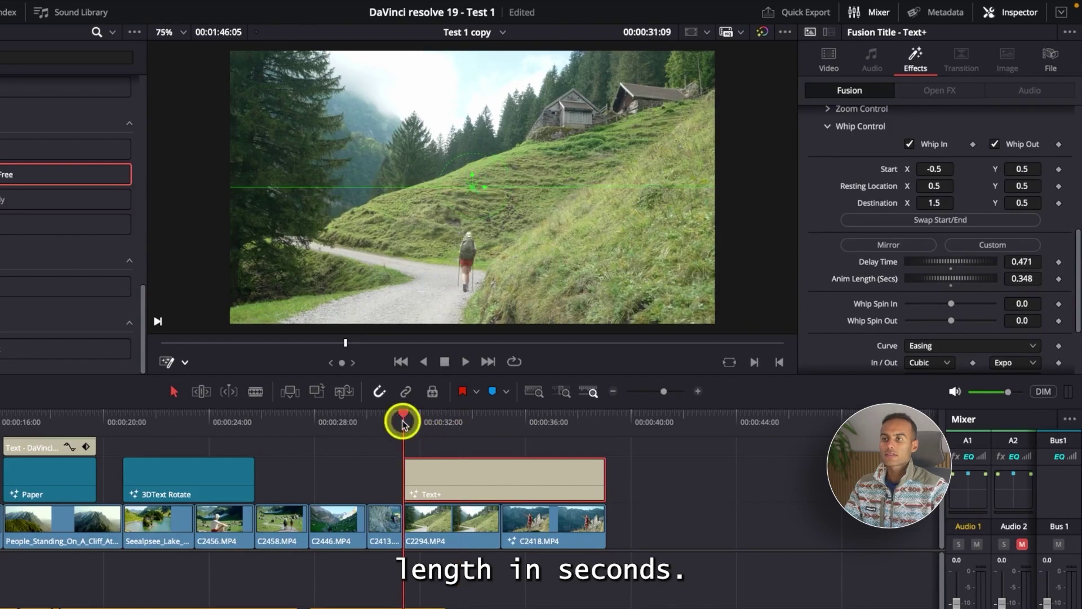
key(space)
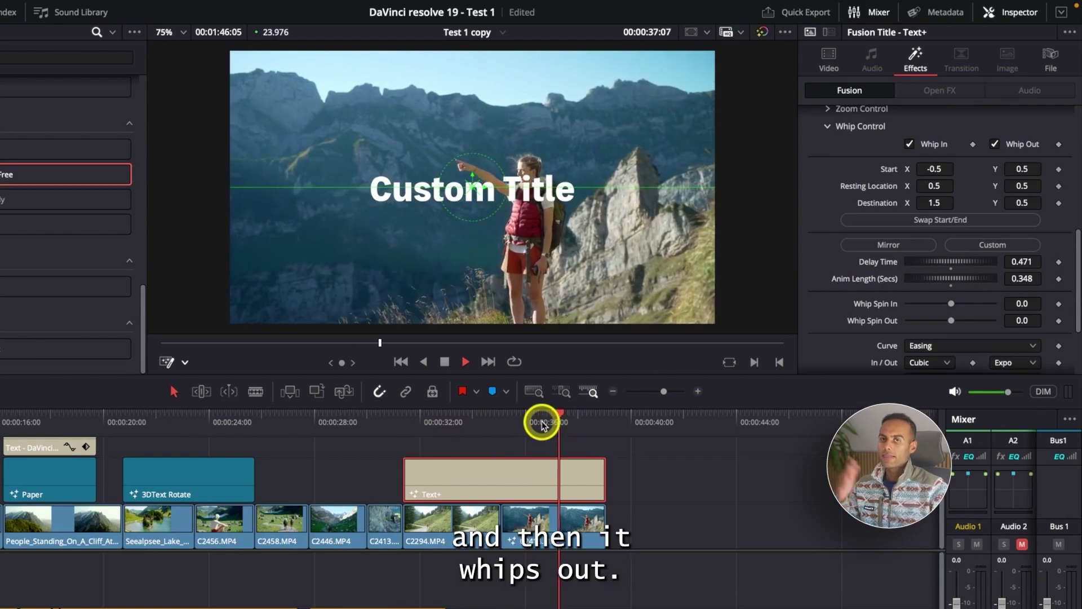
click(506, 424)
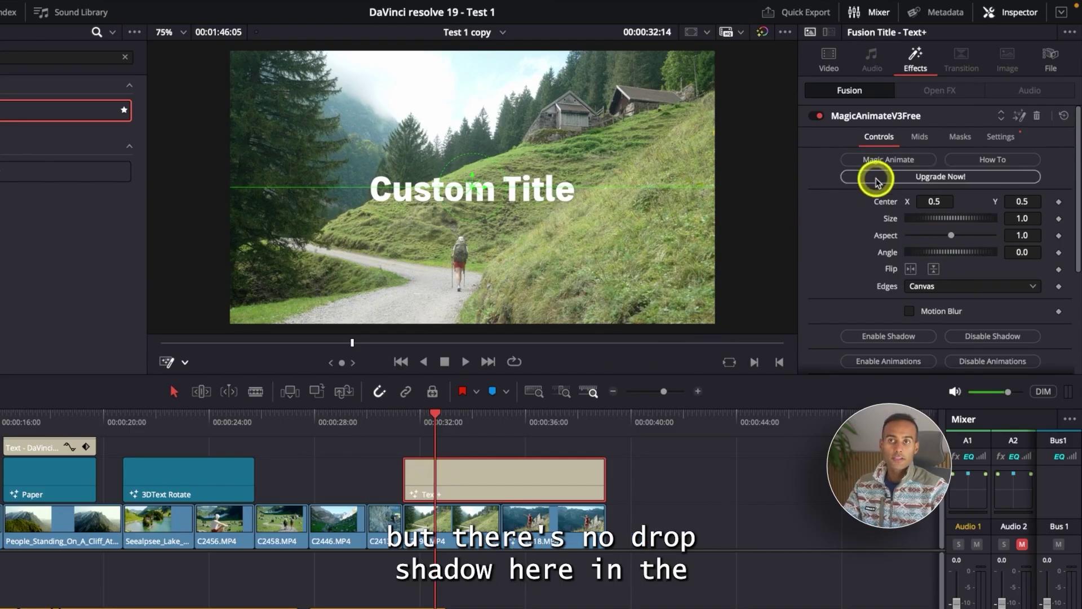
Check the Text+ title's effect and title settings for a shadow option, and search the effects Toolbox for "drop shadow".
scroll(871, 212, down, 5)
scroll(862, 180, up, 5)
click(827, 57)
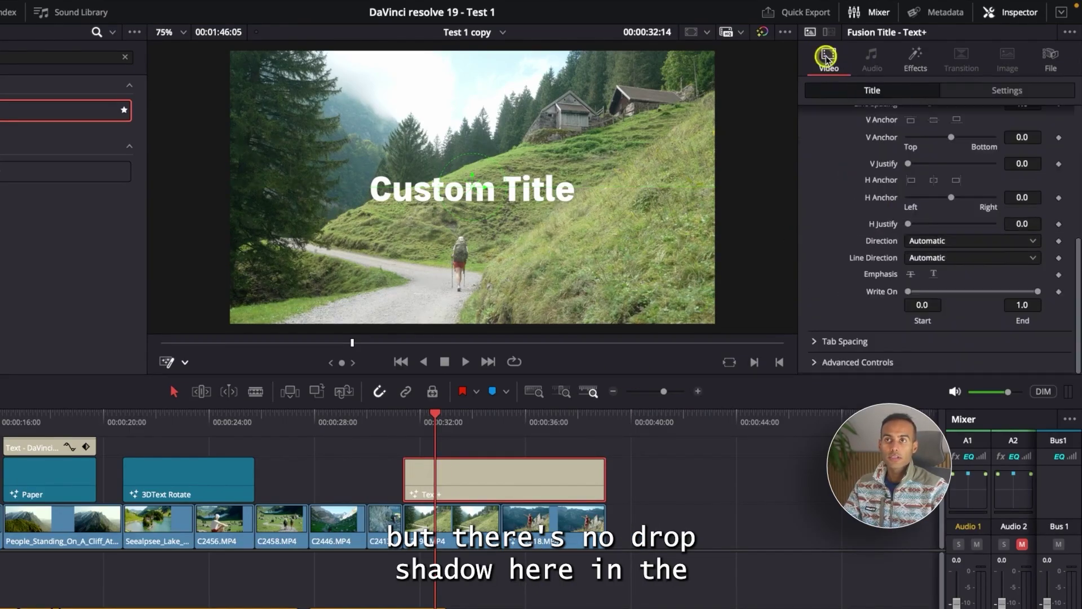
scroll(882, 231, up, 5)
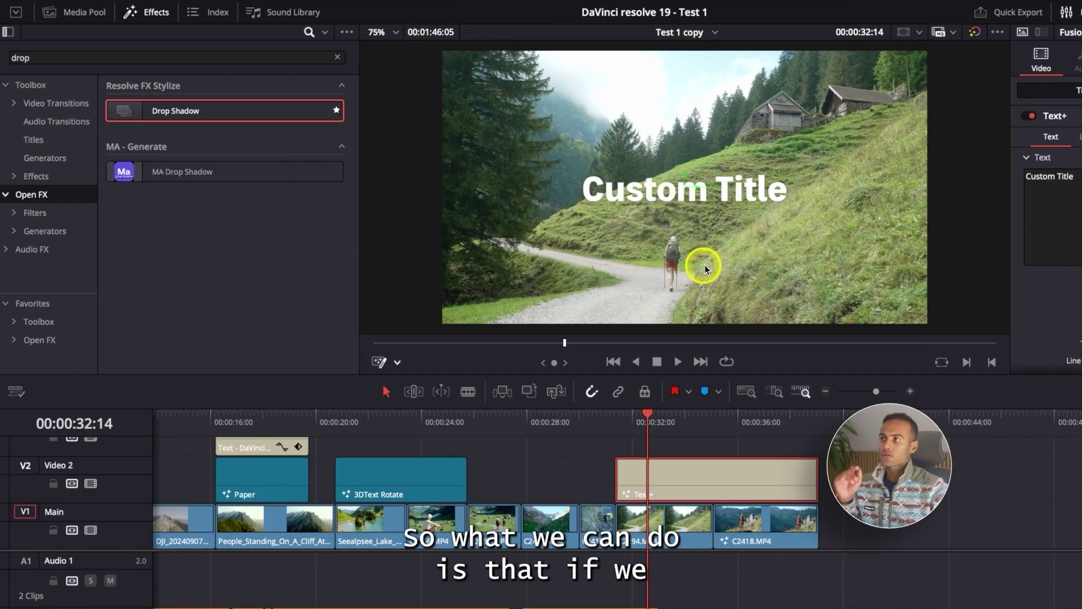
click(337, 57)
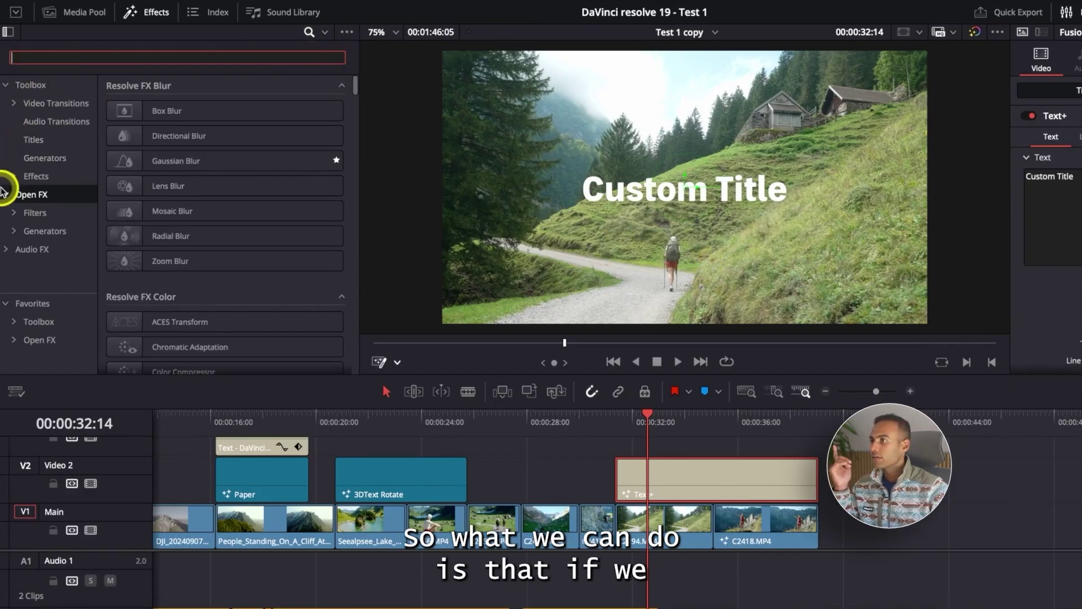
click(29, 83)
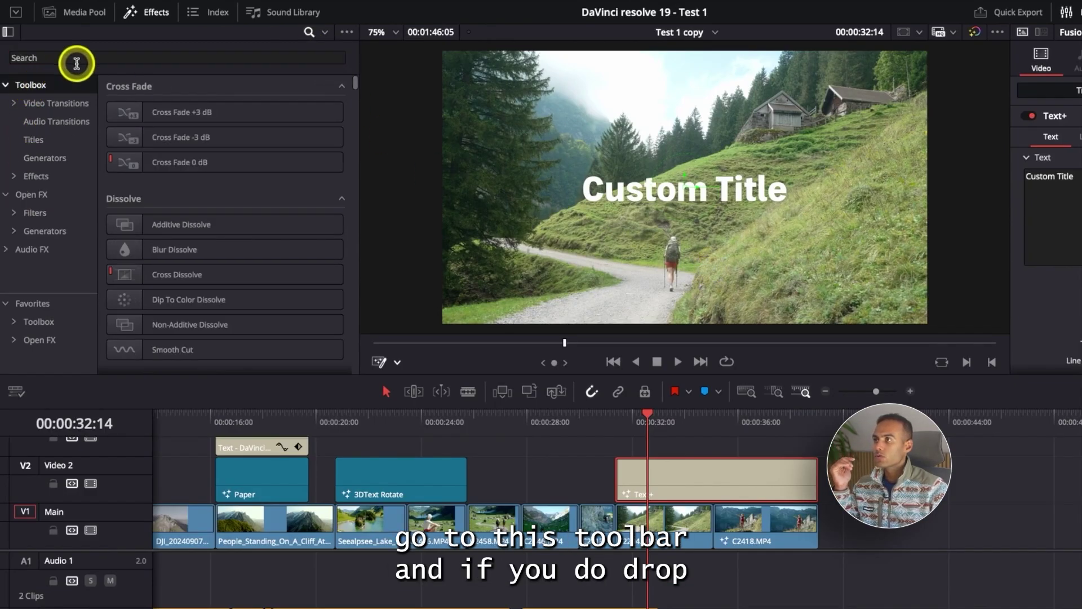
click(78, 59)
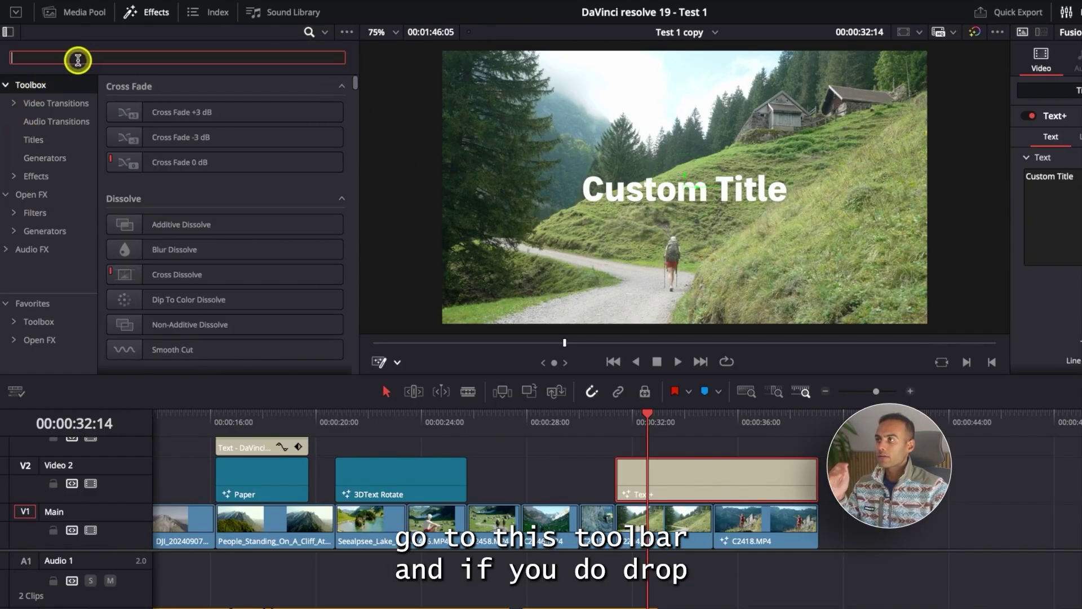
text(drop sh)
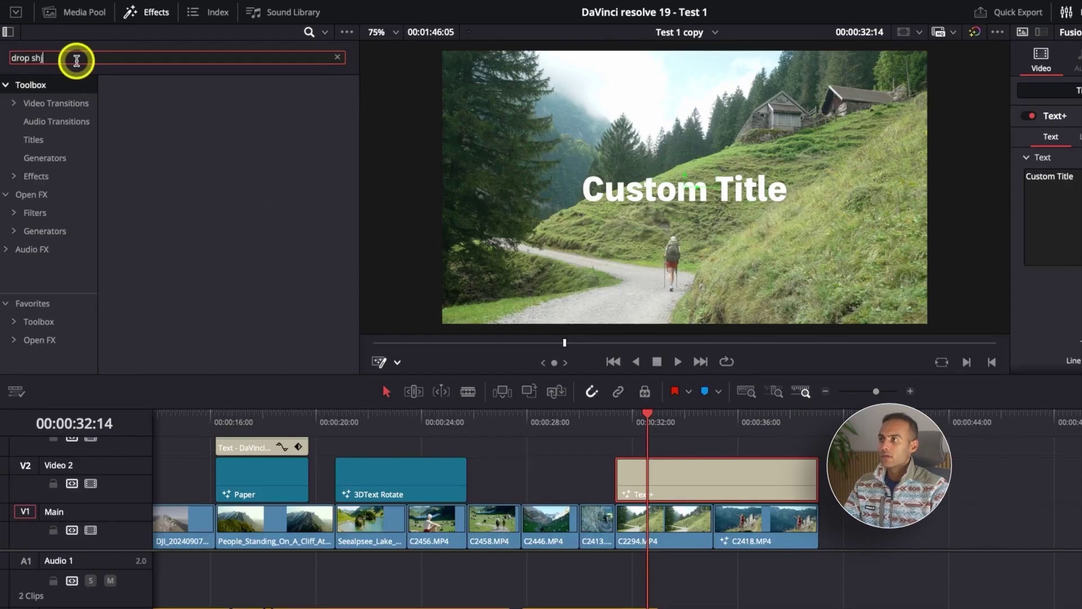
text(adoqw)
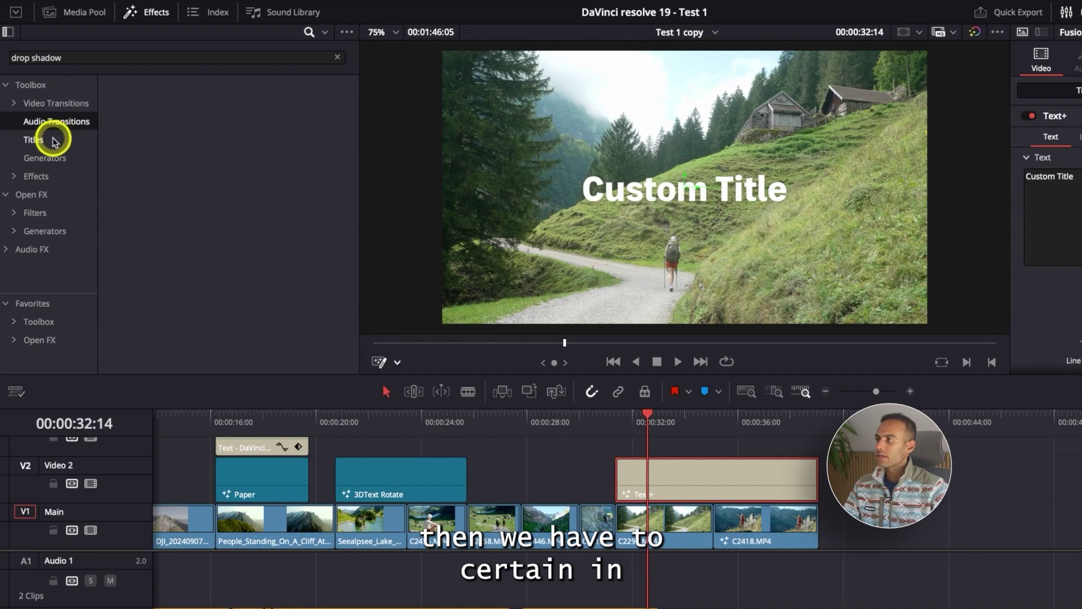
Widen the effects search to All Folders, apply Drop Shadow to the Text+ title and clear the search.
click(346, 32)
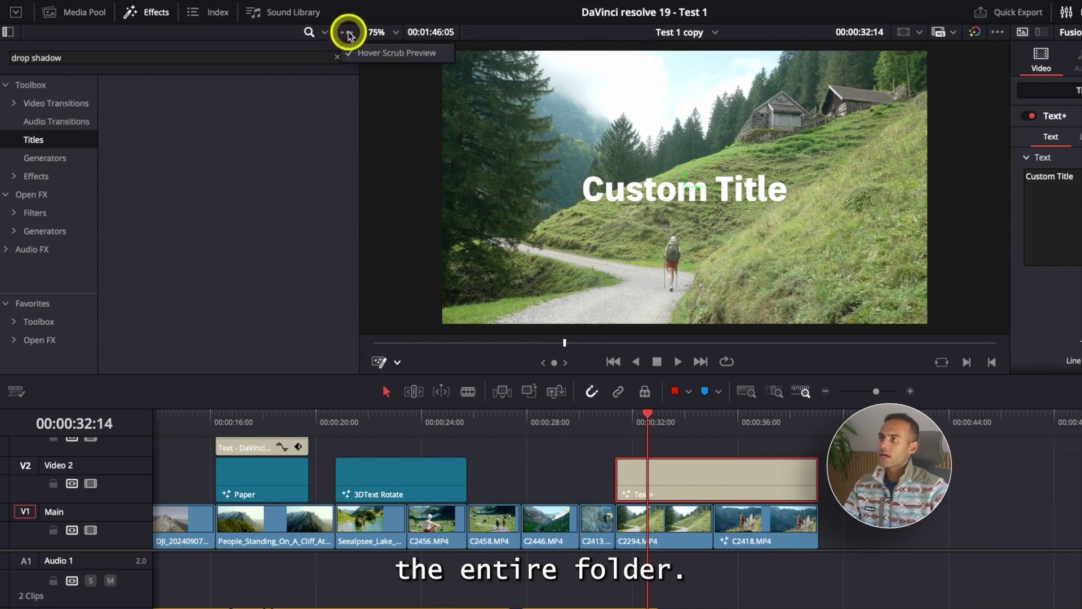
click(327, 35)
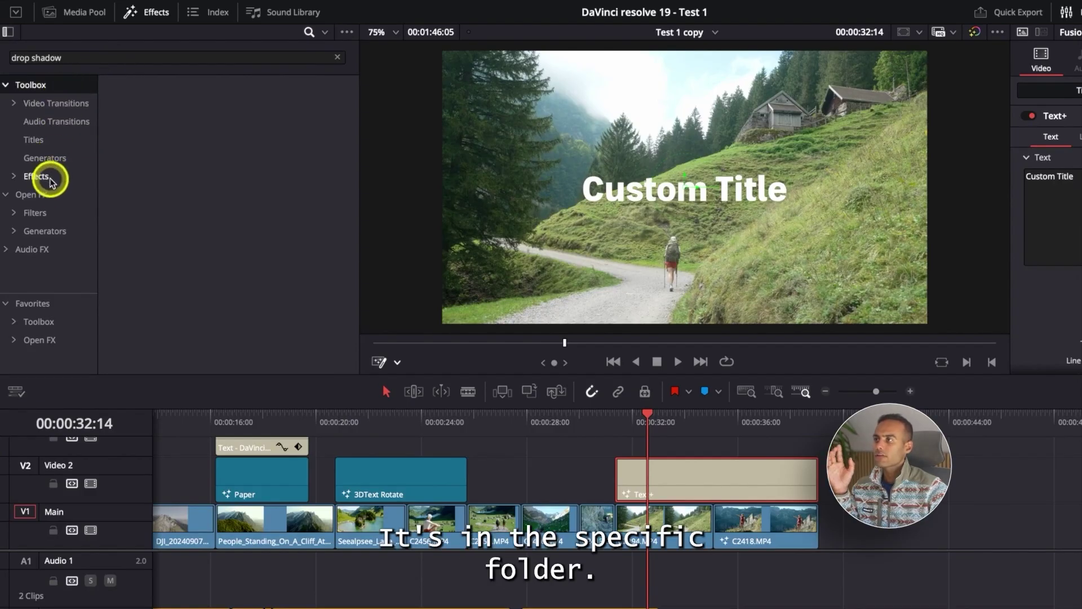
click(46, 195)
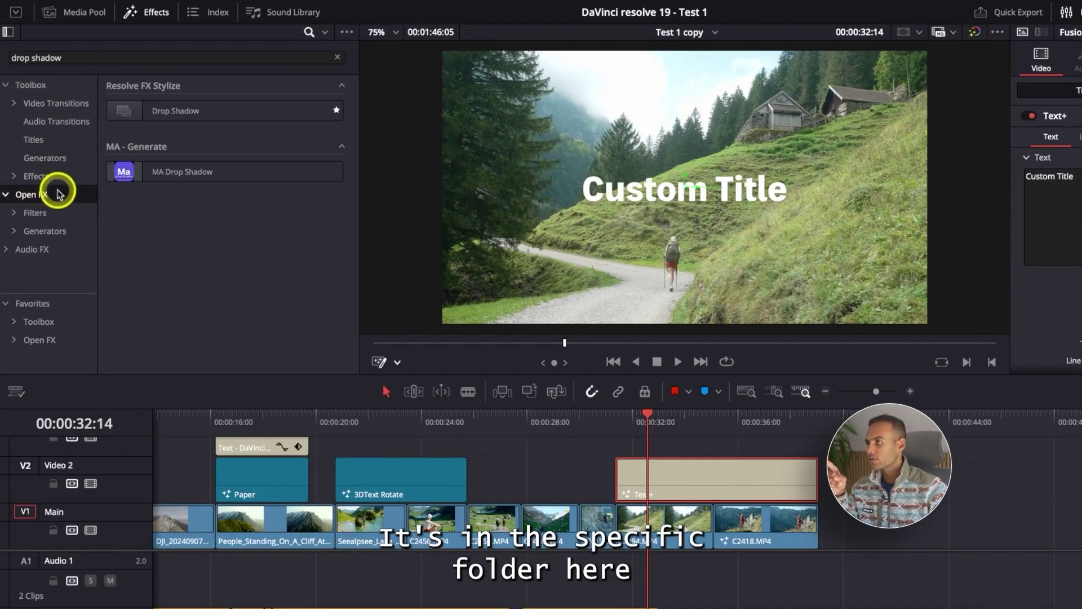
click(52, 85)
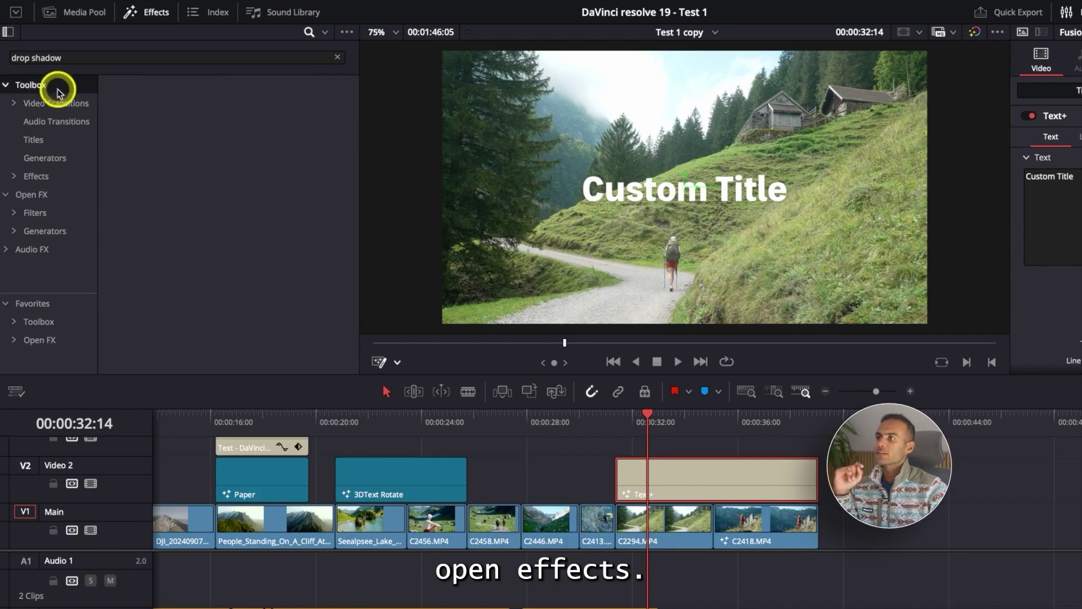
click(323, 33)
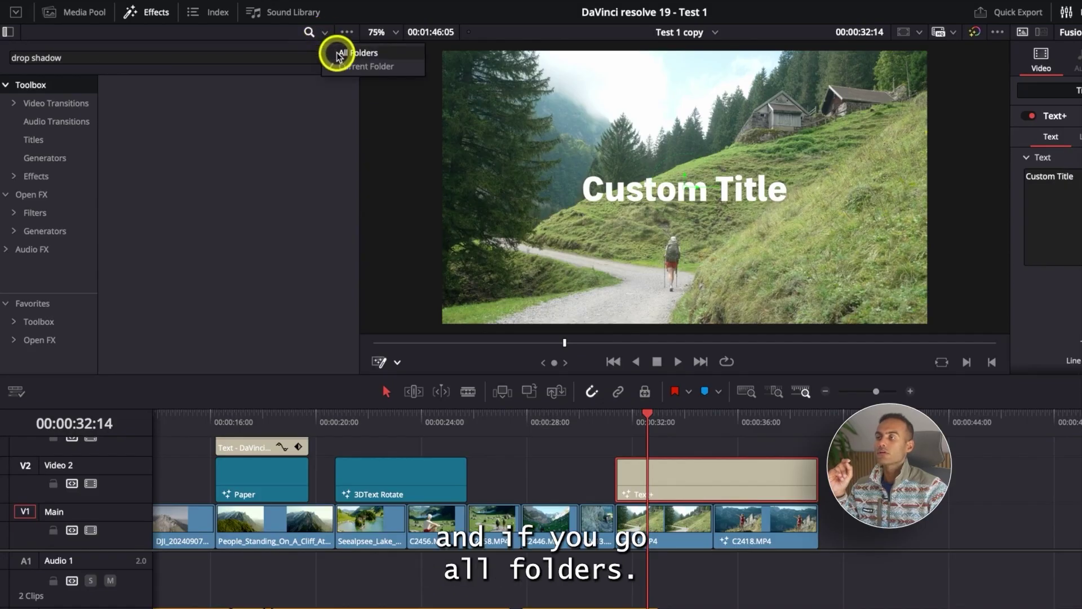
click(338, 56)
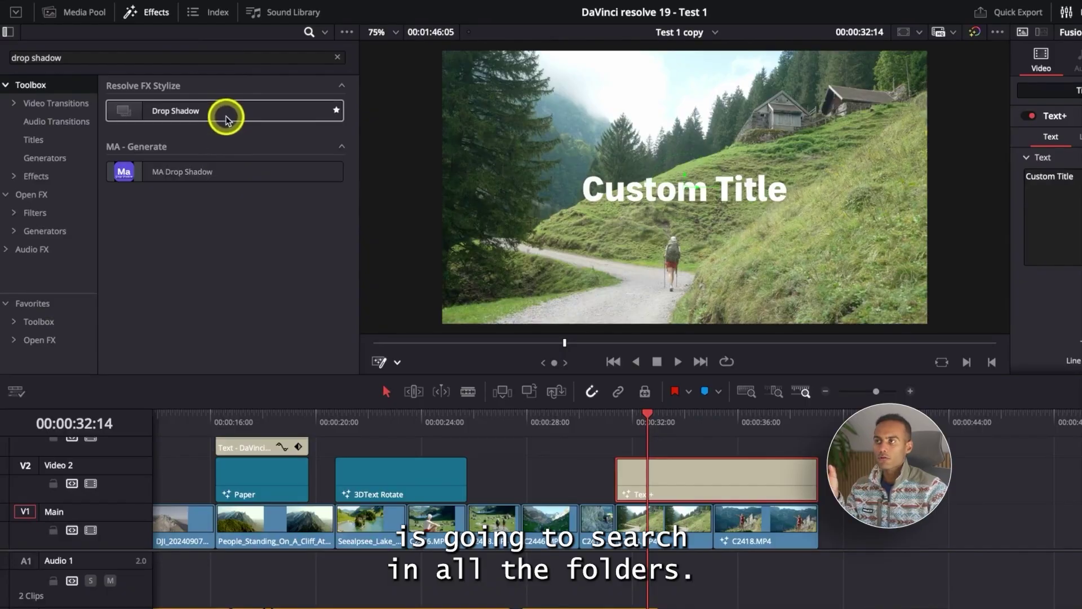
drag(160, 109, 654, 483)
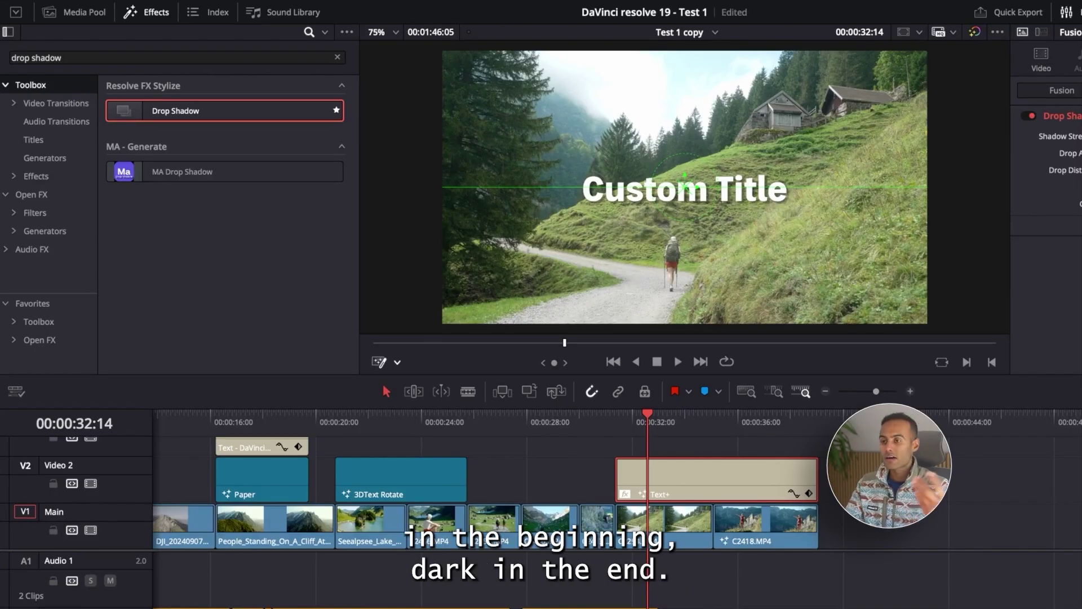
click(337, 57)
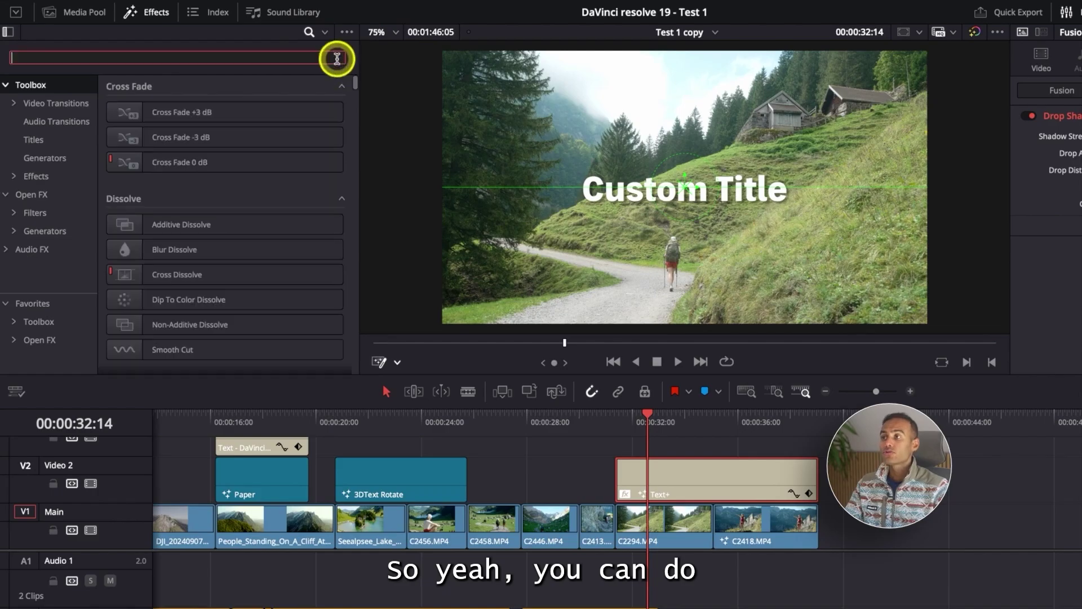
click(43, 138)
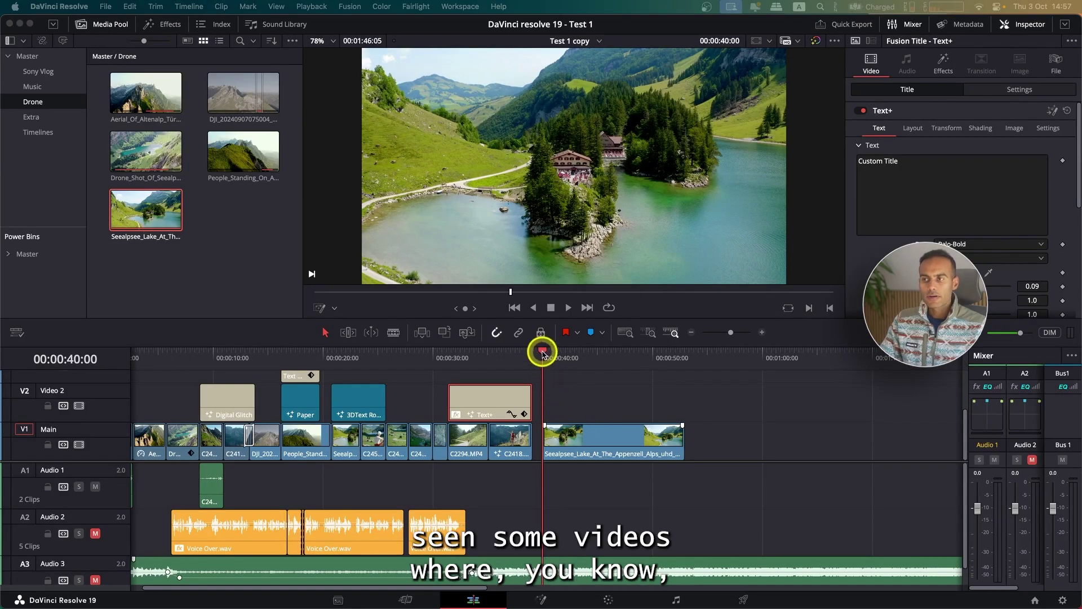
Scrub through the Seealpsee Lake drone clip at the end of the Main track.
click(544, 353)
drag(550, 352, 602, 371)
key(super+minus)
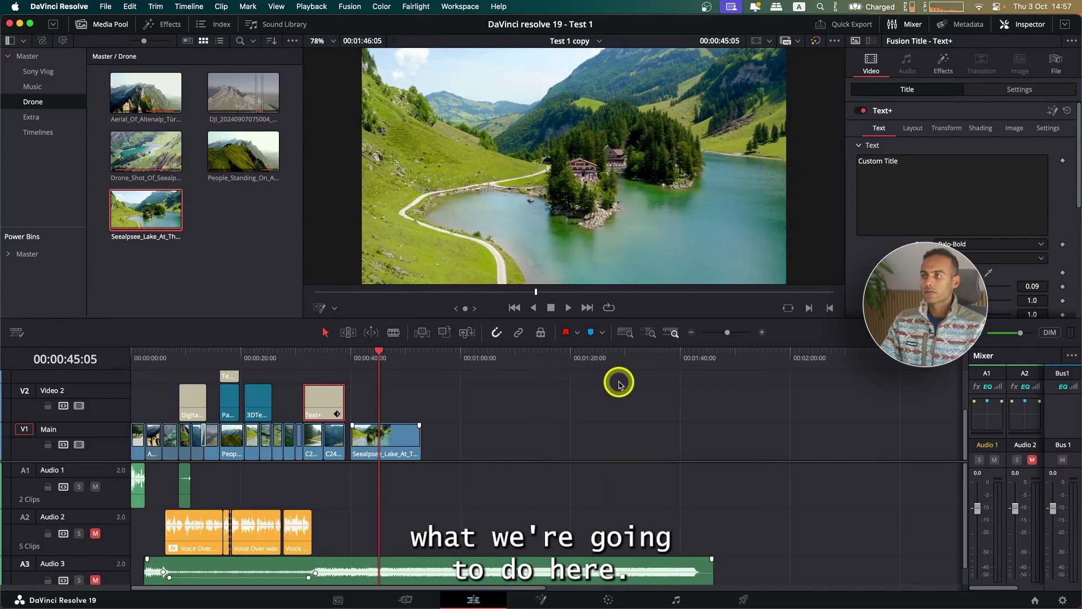
Place the People_Standing_On_A_Cliff drone clip on the Main track shortly after the Seealpsee Lake clip, with the playhead at its start.
click(242, 164)
drag(243, 169, 443, 442)
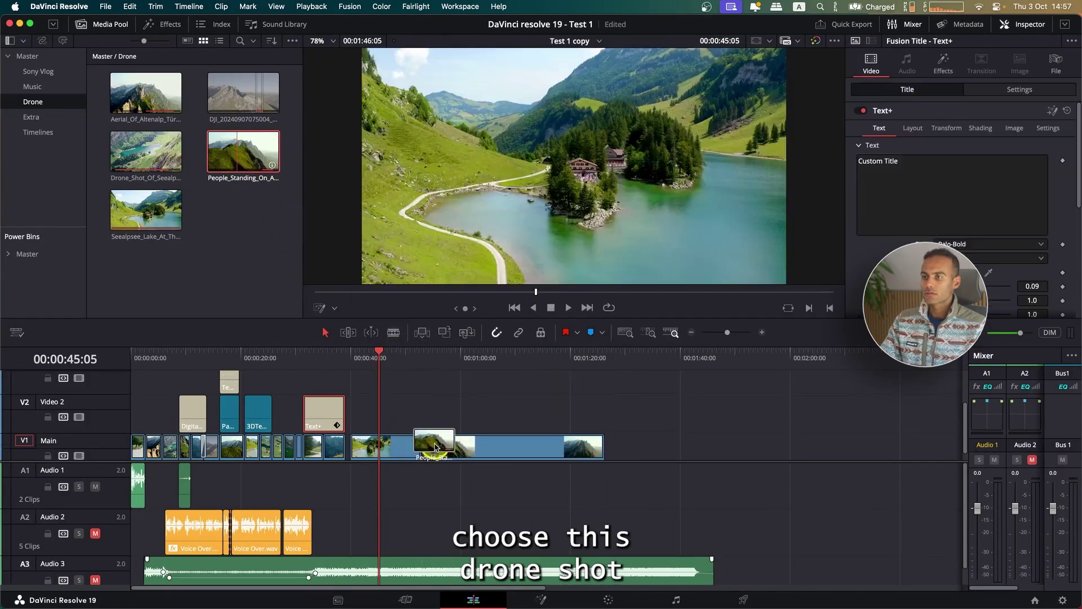
click(443, 443)
click(601, 450)
key(Down)
key(Down)
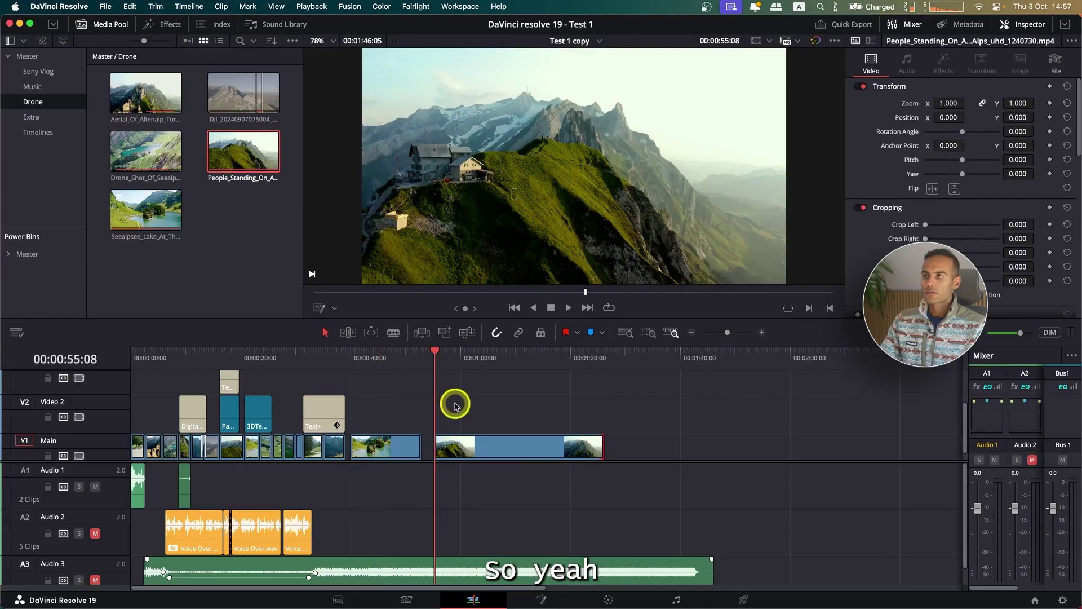
Scrub and play through the People_Standing_On_A_Cliff clip, returning the playhead to the clip's start.
scroll(457, 407, down, 1)
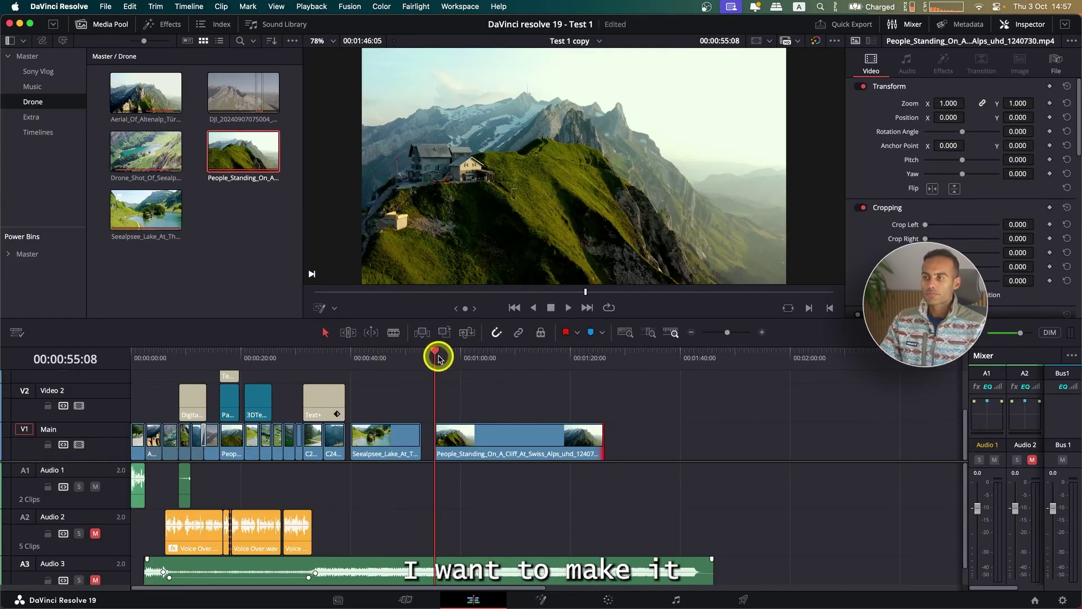
drag(439, 354, 573, 360)
key(space)
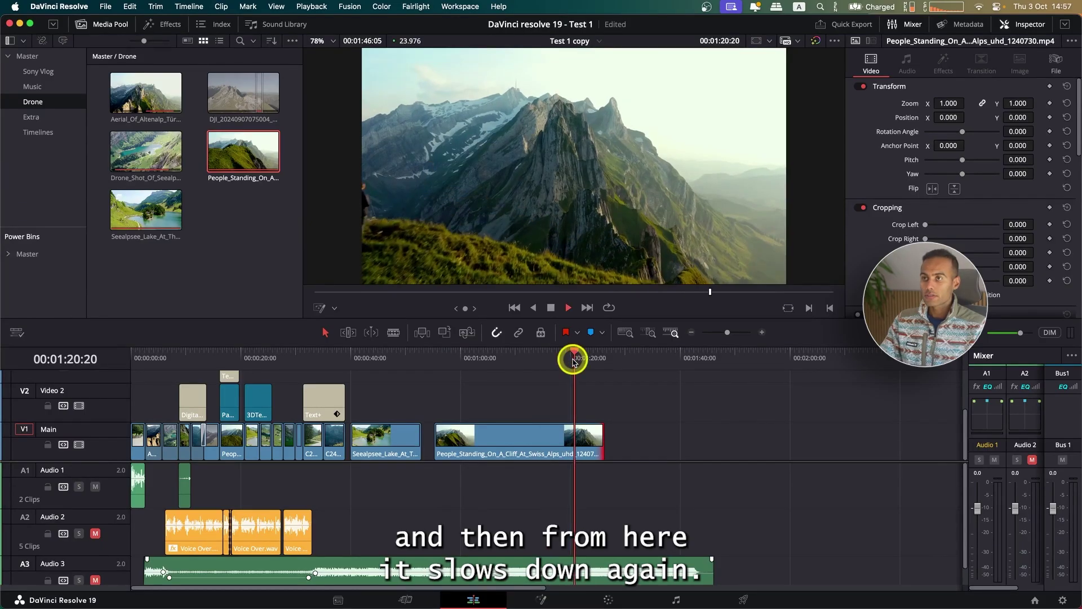
click(440, 364)
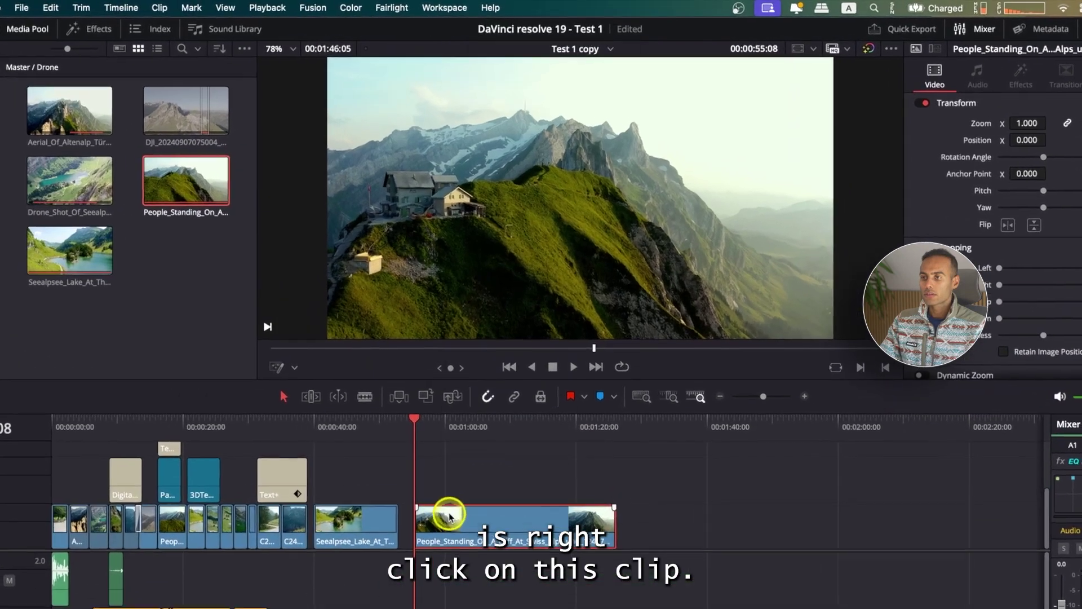
Turn on Retime Controls for the People_Standing_On_A_Cliff clip and open its clip options again.
right_click(465, 433)
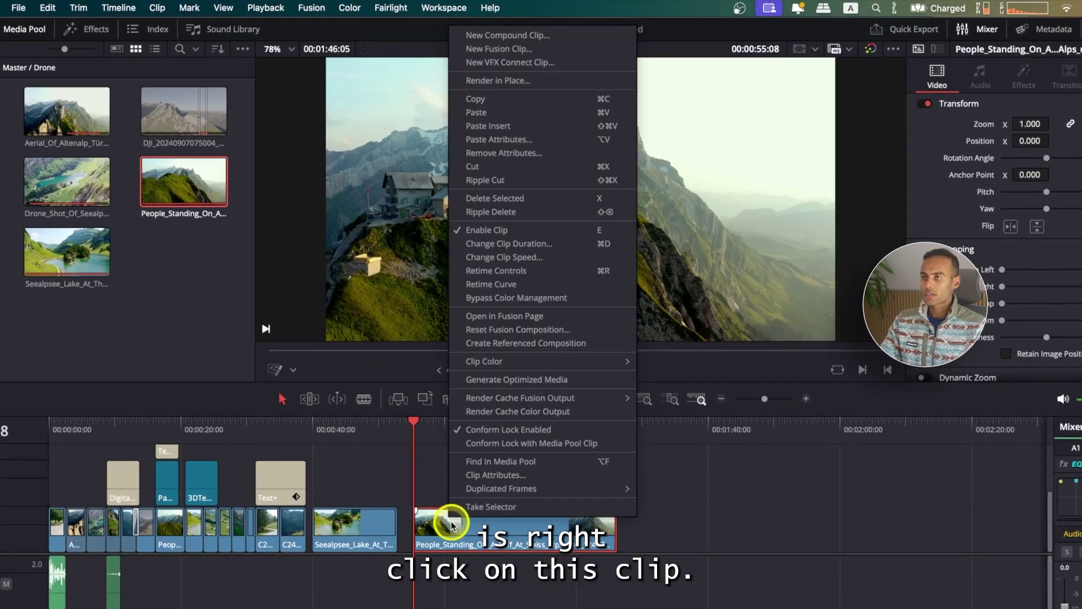
click(515, 272)
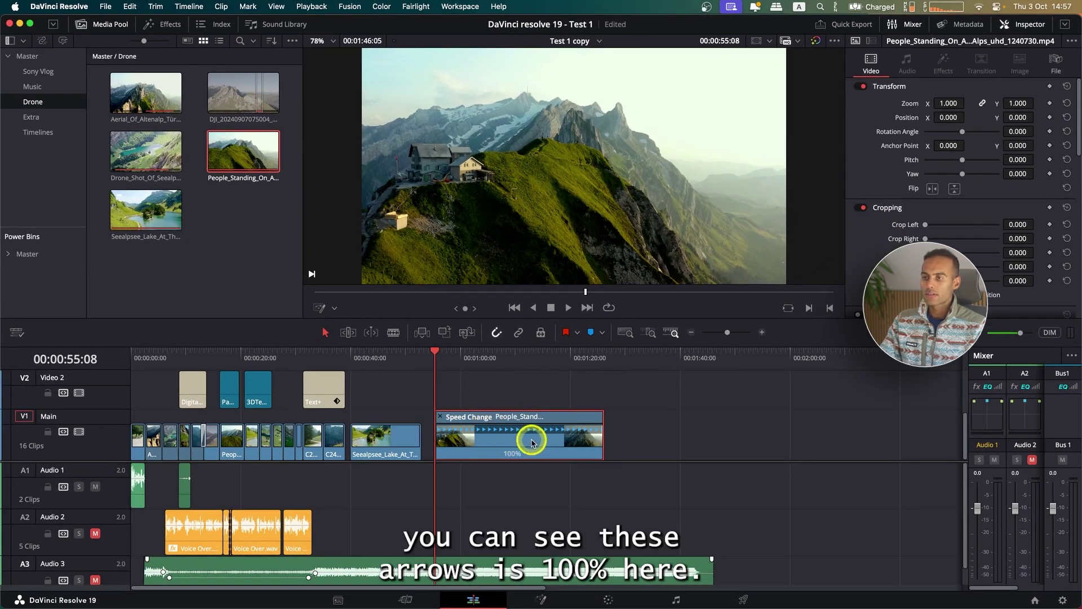
right_click(526, 457)
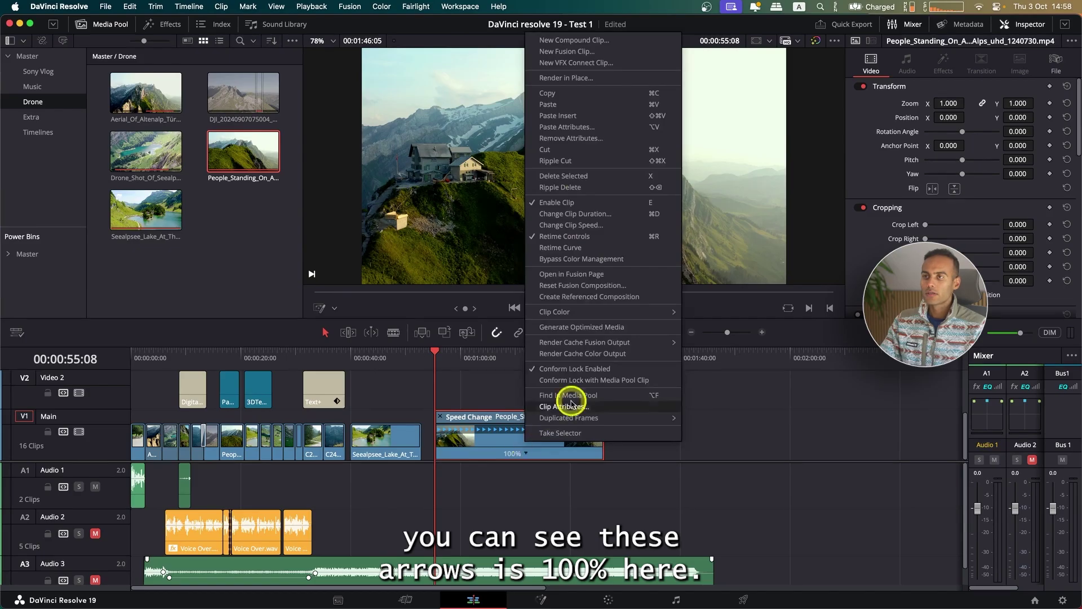
Show the retime curve of the People_Standing_On_A_Cliff clip and enlarge the timeline area slightly to make room for it.
click(576, 250)
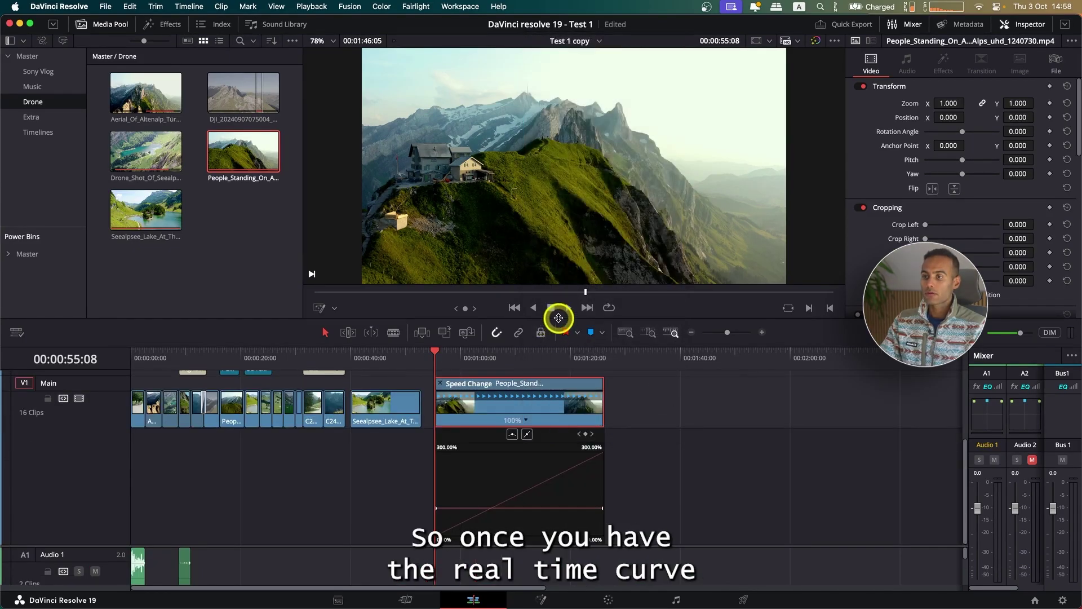
drag(557, 318, 556, 309)
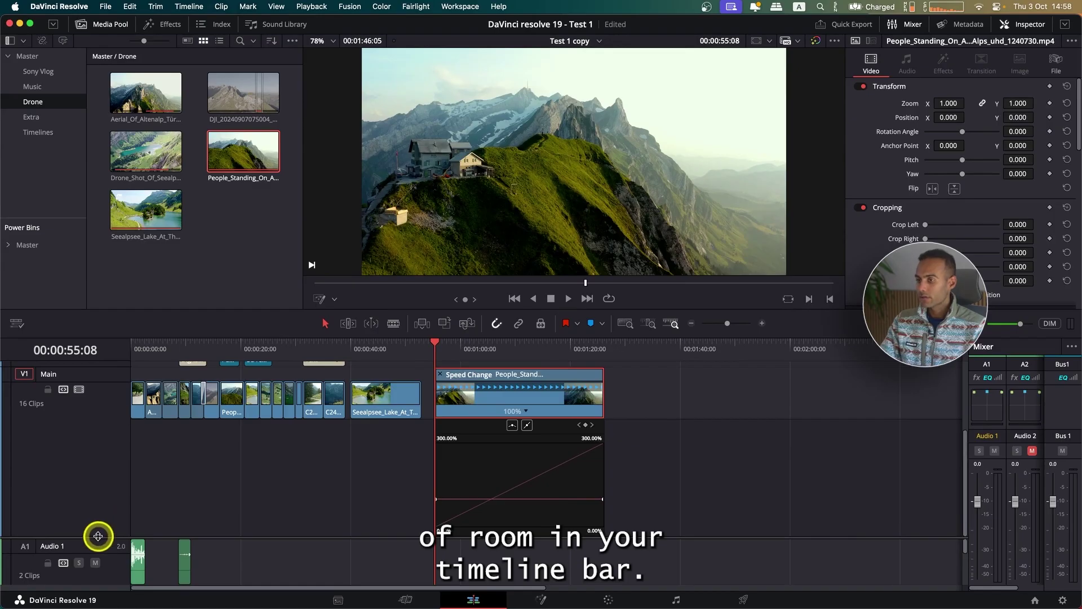
mouse_move(99, 536)
mouse_down()
mouse_move(87, 568)
mouse_move(95, 530)
mouse_up()
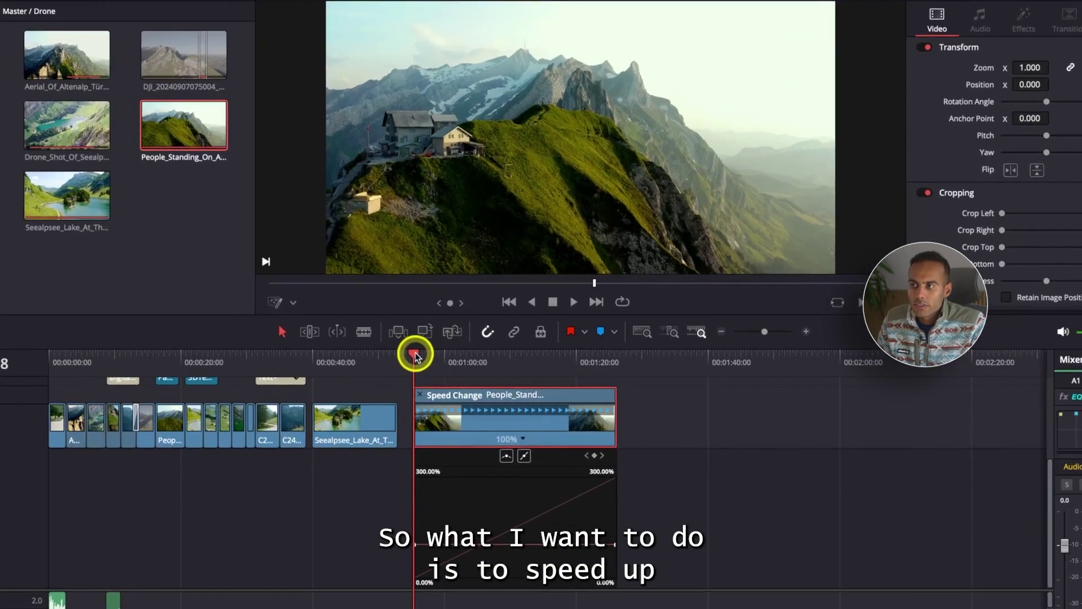
Add two speed points to the People_Standing_On_A_Cliff clip, at about 00:01:01 and 00:01:17.
drag(435, 342, 452, 355)
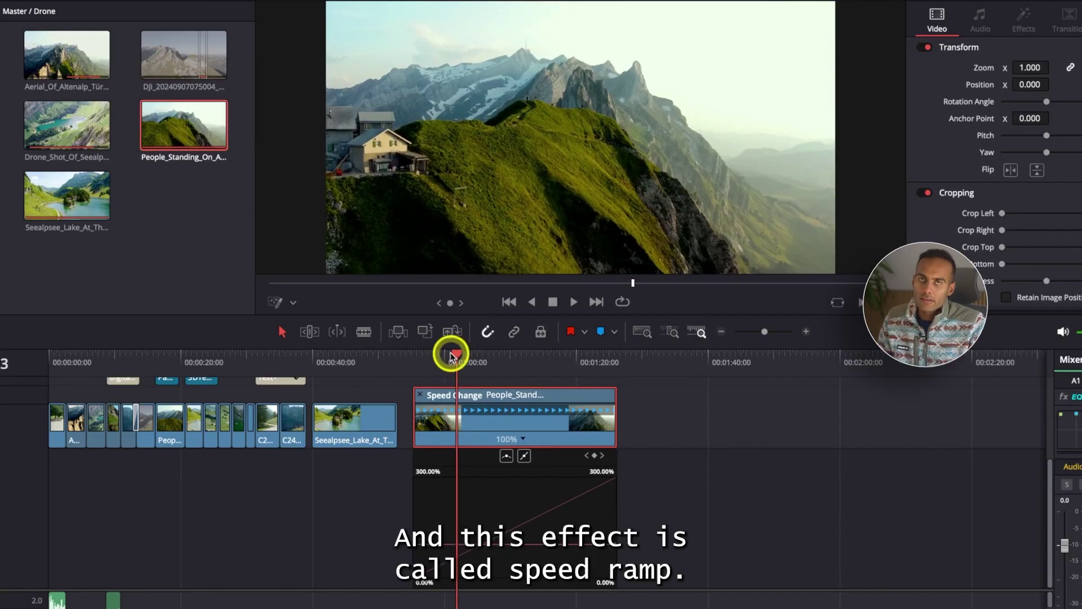
click(524, 441)
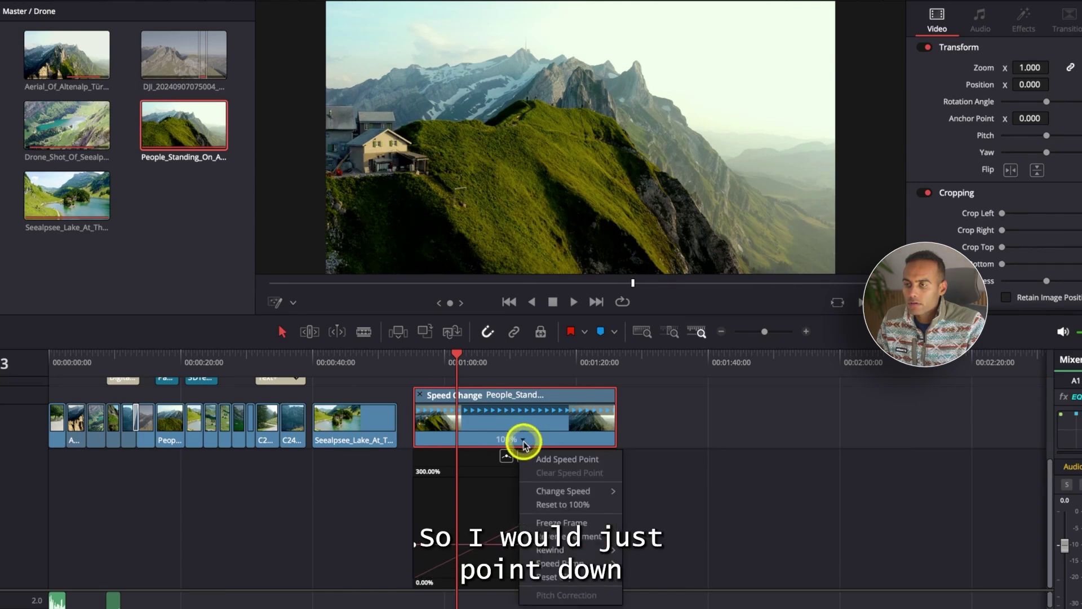
click(581, 466)
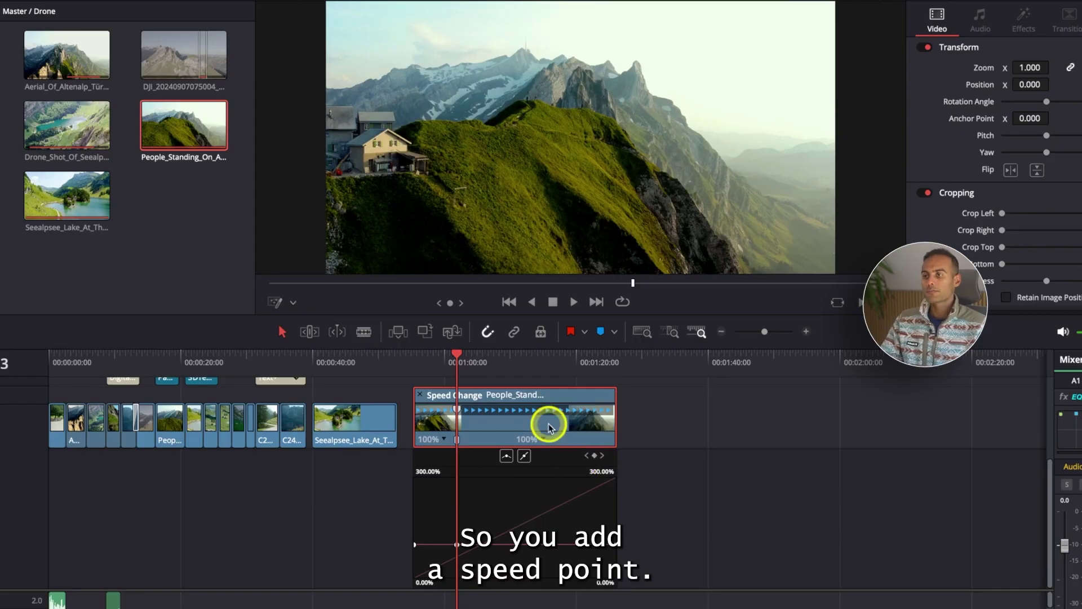
drag(457, 357, 562, 357)
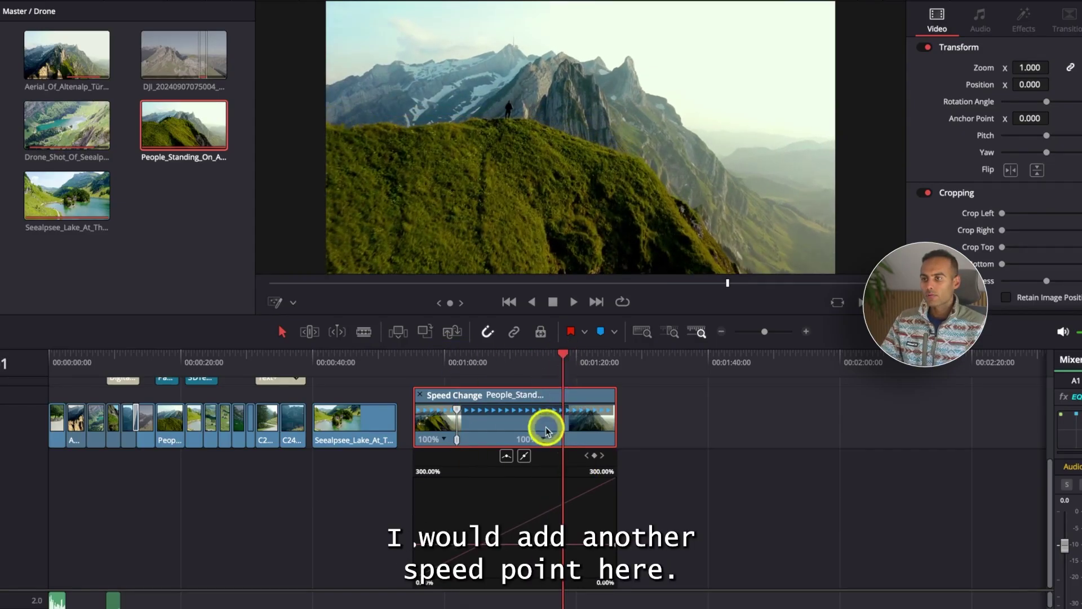
click(544, 441)
click(561, 458)
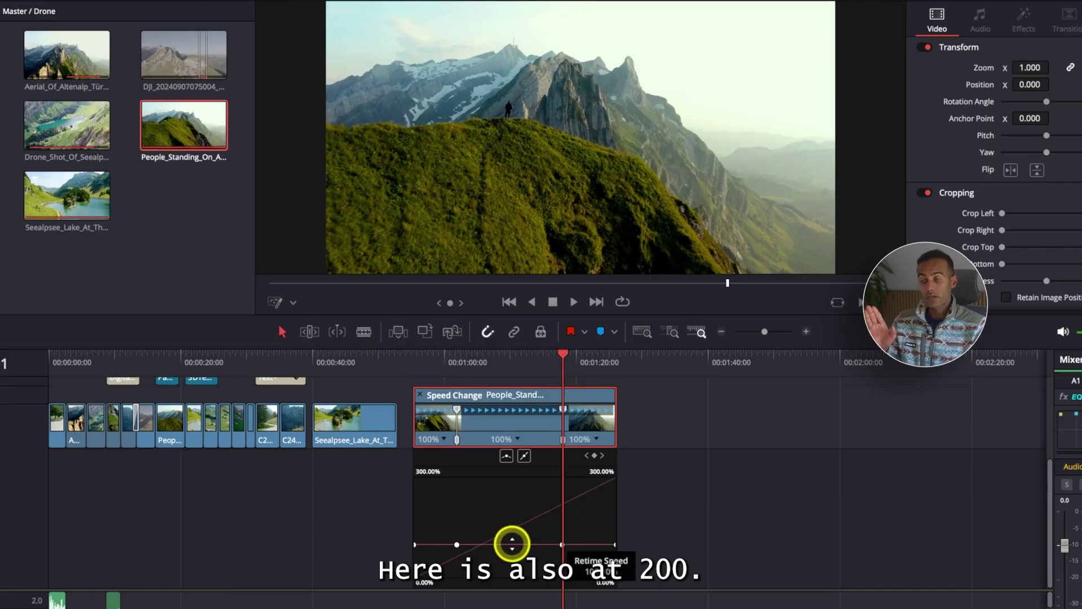
Raise the retime curve between the two speed points to about 694% and extend the curve's range to 1200%.
drag(511, 544, 415, 146)
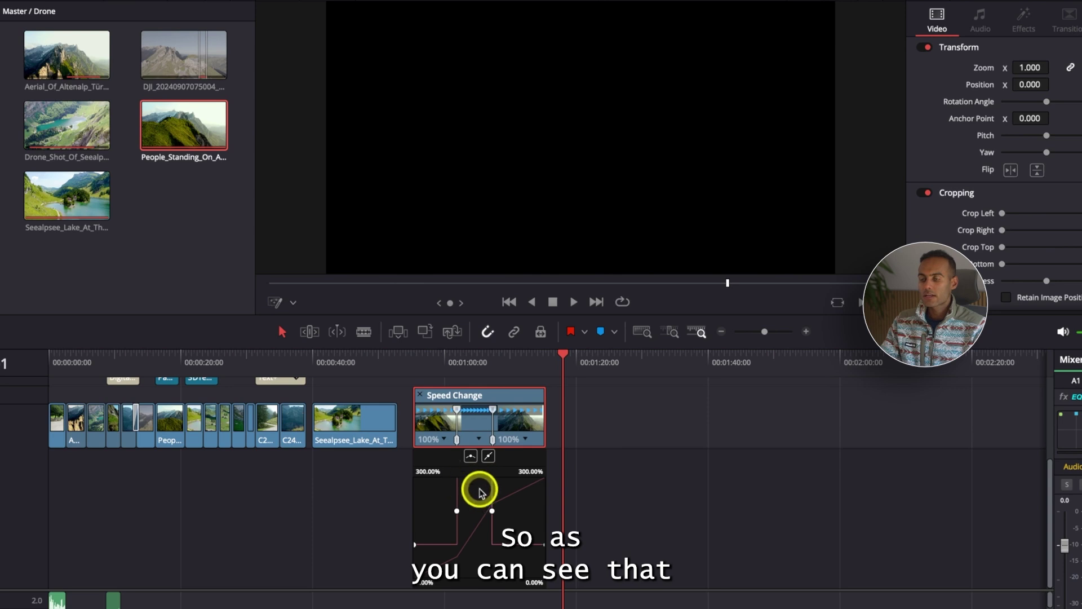
mouse_move(461, 476)
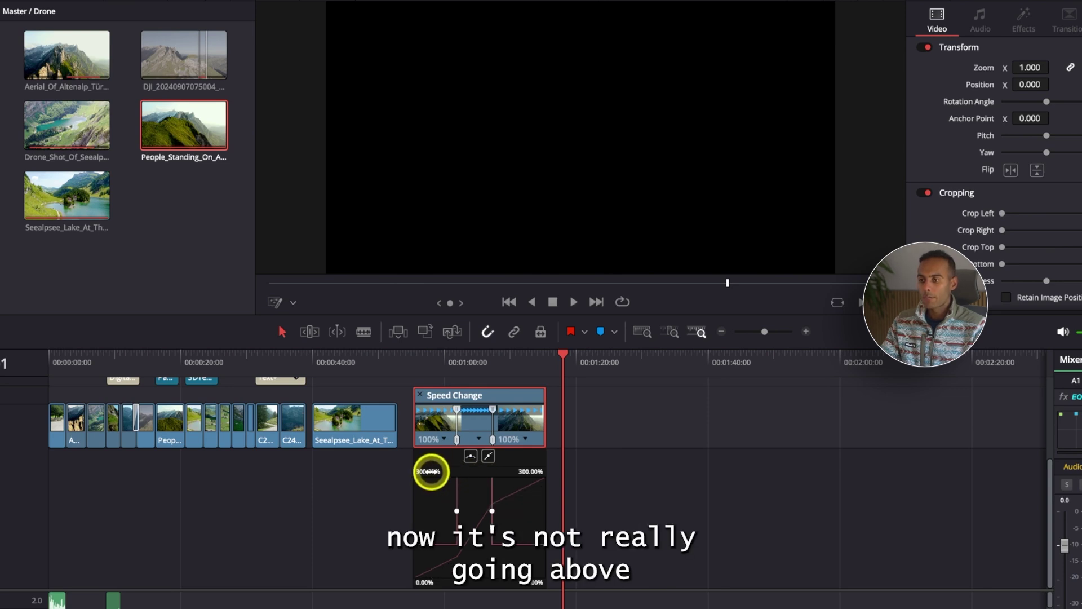
scroll(461, 490, up, 1)
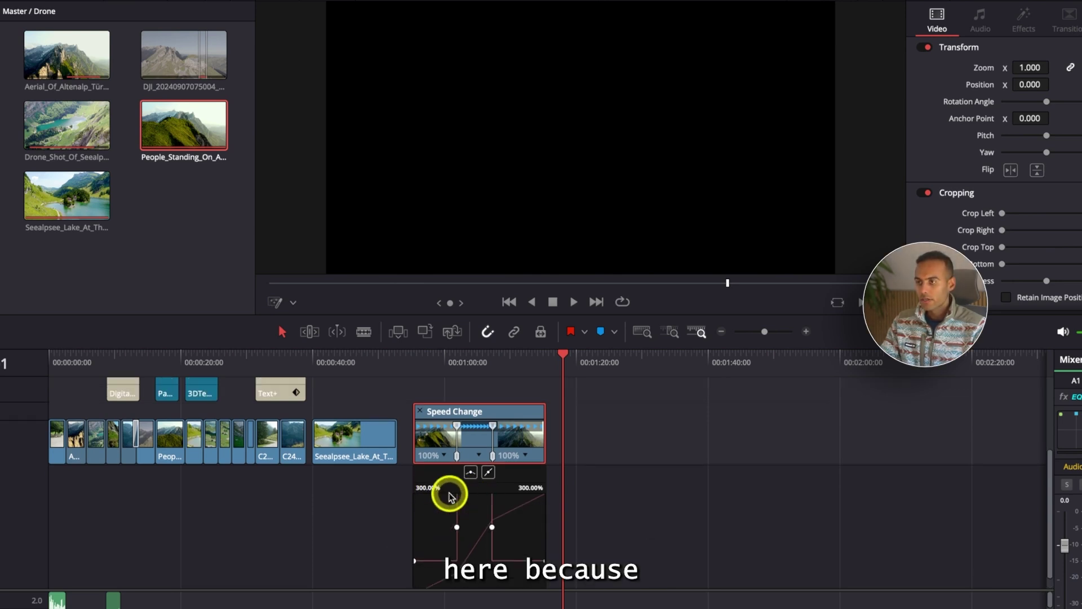
scroll(449, 499, down, 1)
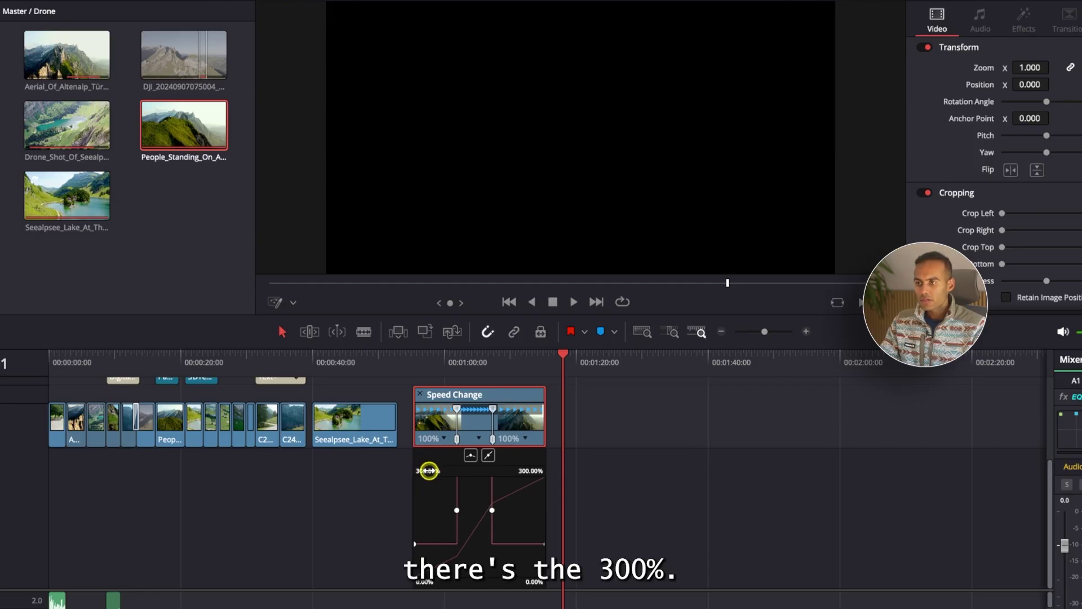
drag(428, 470, 434, 472)
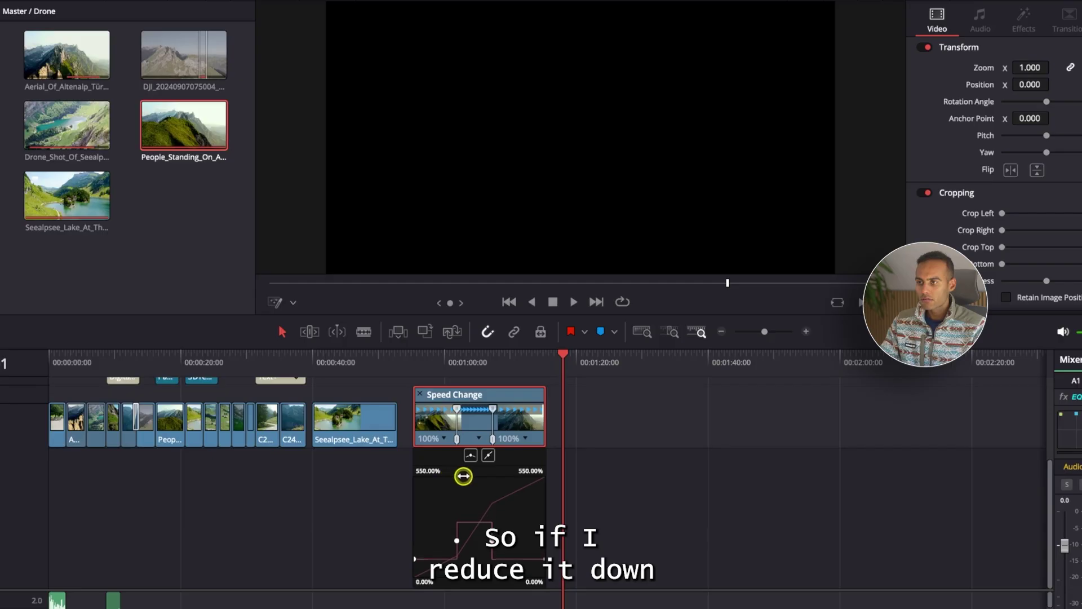
drag(474, 477, 481, 477)
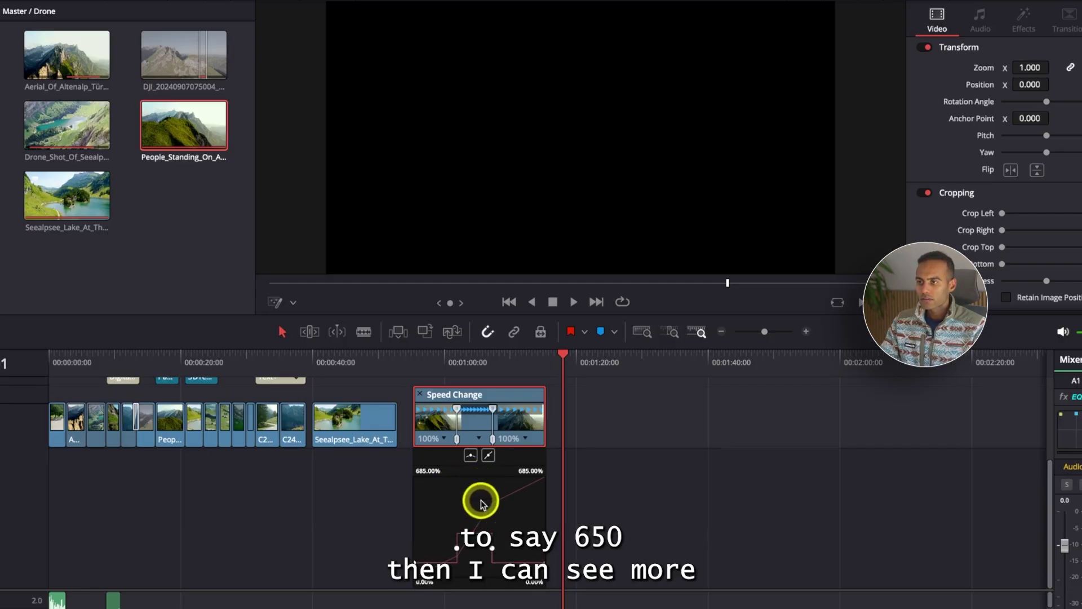
drag(477, 532, 404, 291)
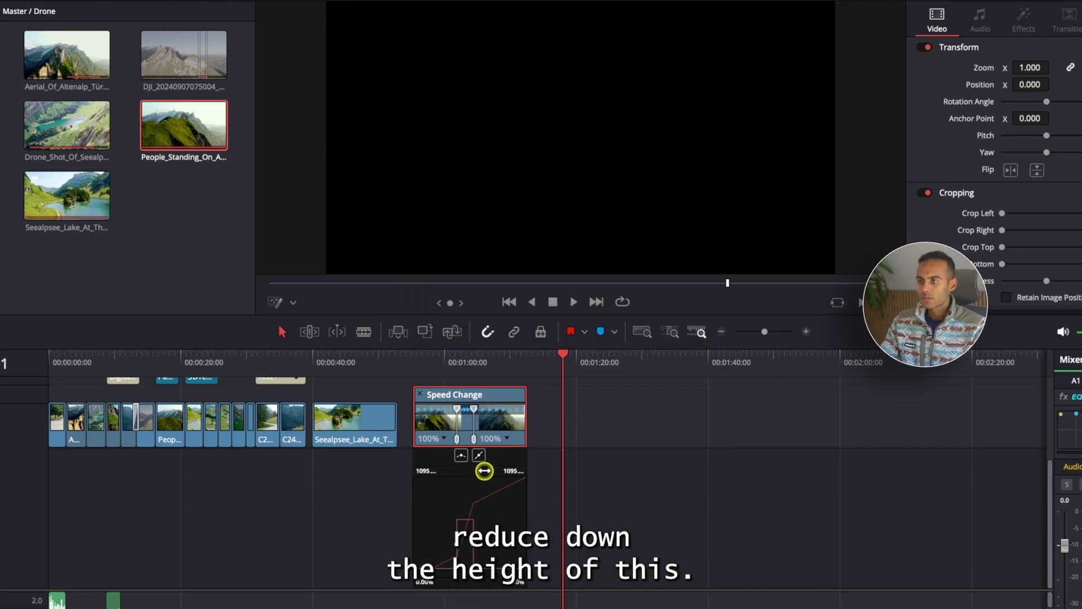
drag(481, 506, 464, 516)
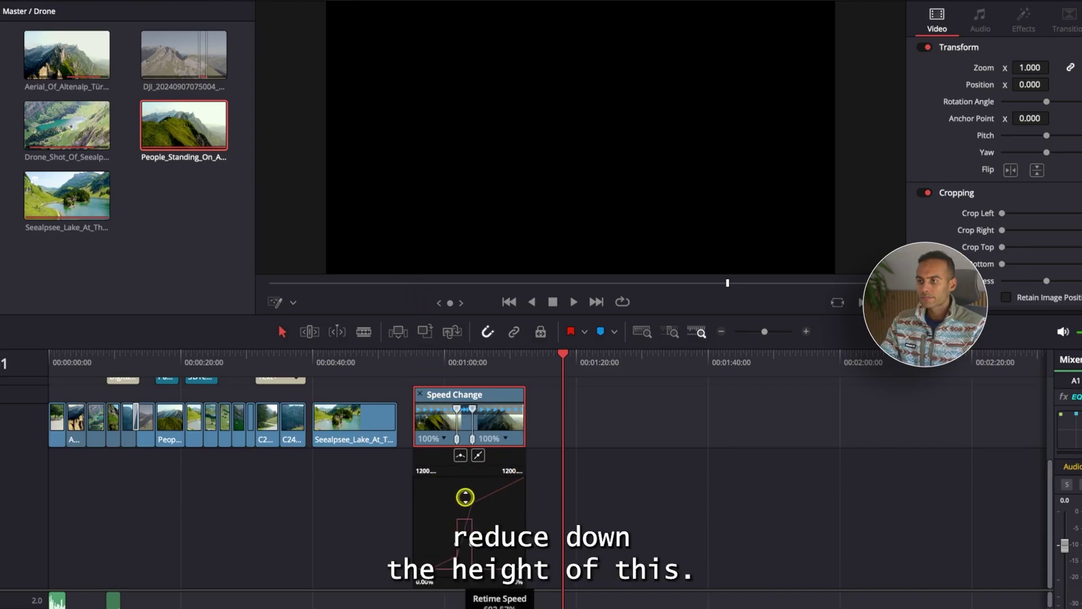
Play the sped-up People_Standing_On_A_Cliff clip from near its start through the fast section.
click(437, 357)
key(ctrl+equal)
key(ctrl+equal)
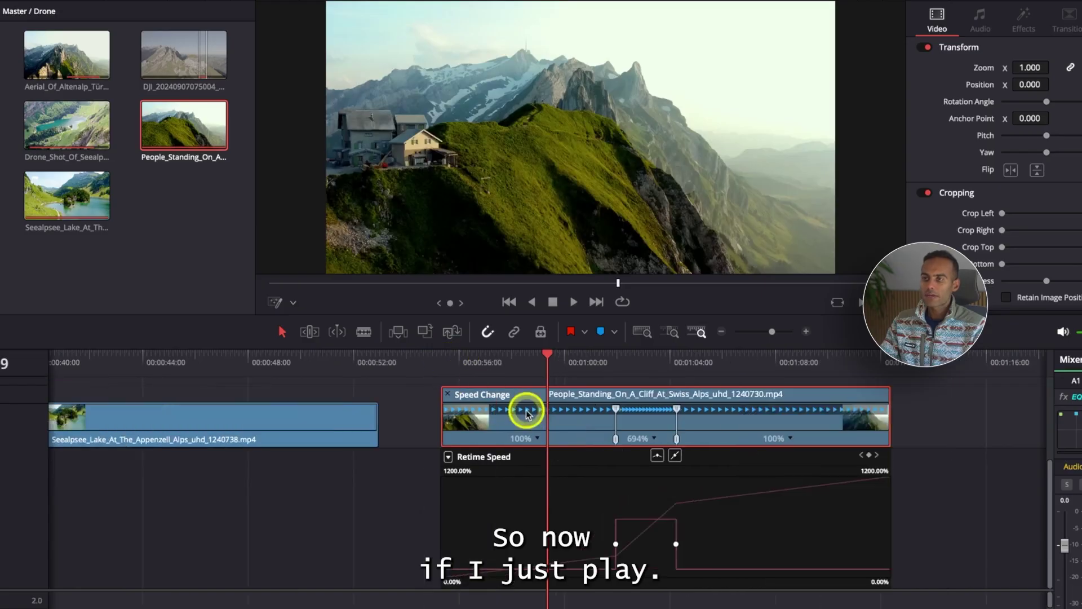
key(space)
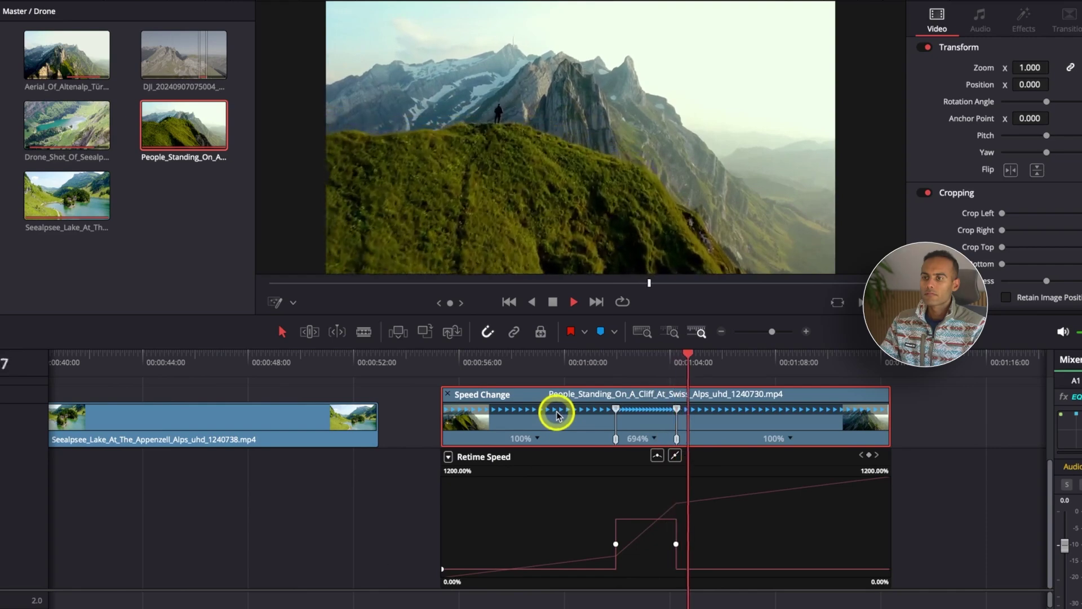
key(space)
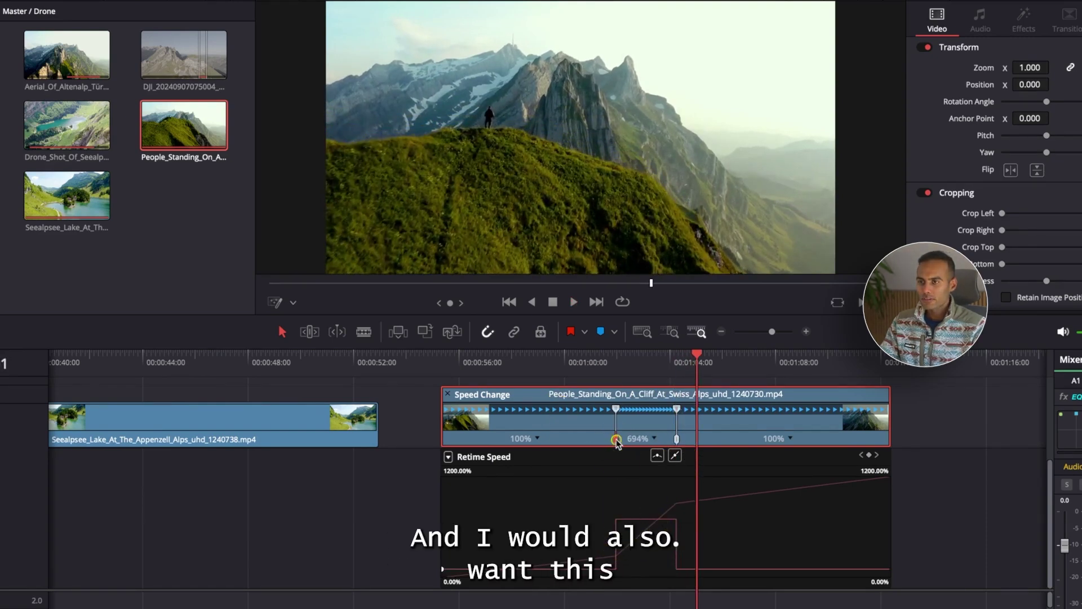
Shift the first speed point earlier to about 00:00:59, extend the curve's range to 4075% and raise the middle section to about 3645%.
mouse_move(616, 439)
mouse_down()
mouse_move(542, 441)
mouse_move(628, 442)
mouse_up()
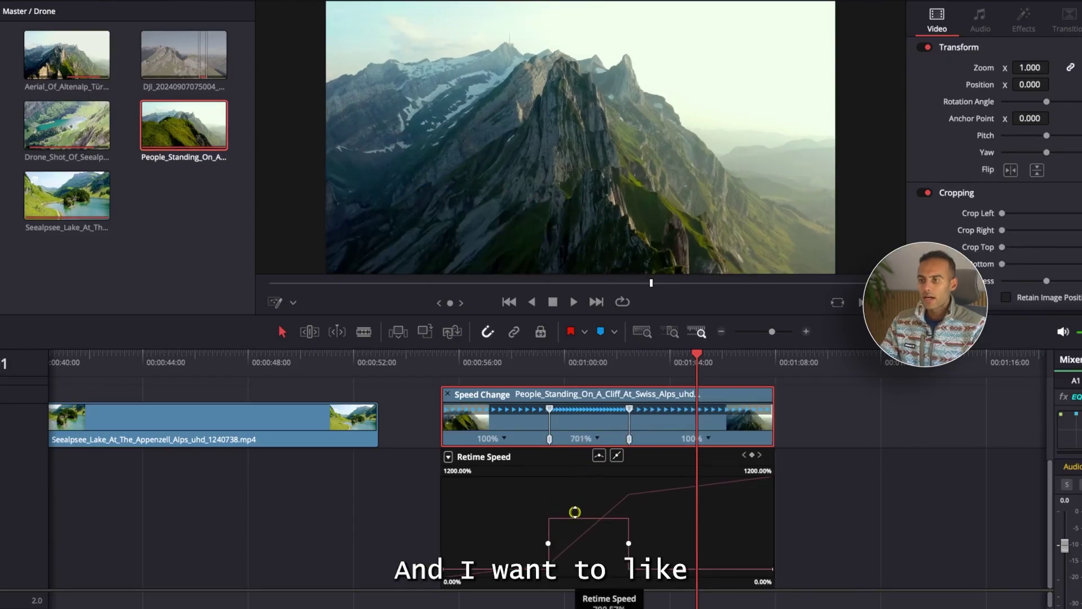
drag(574, 511, 565, 442)
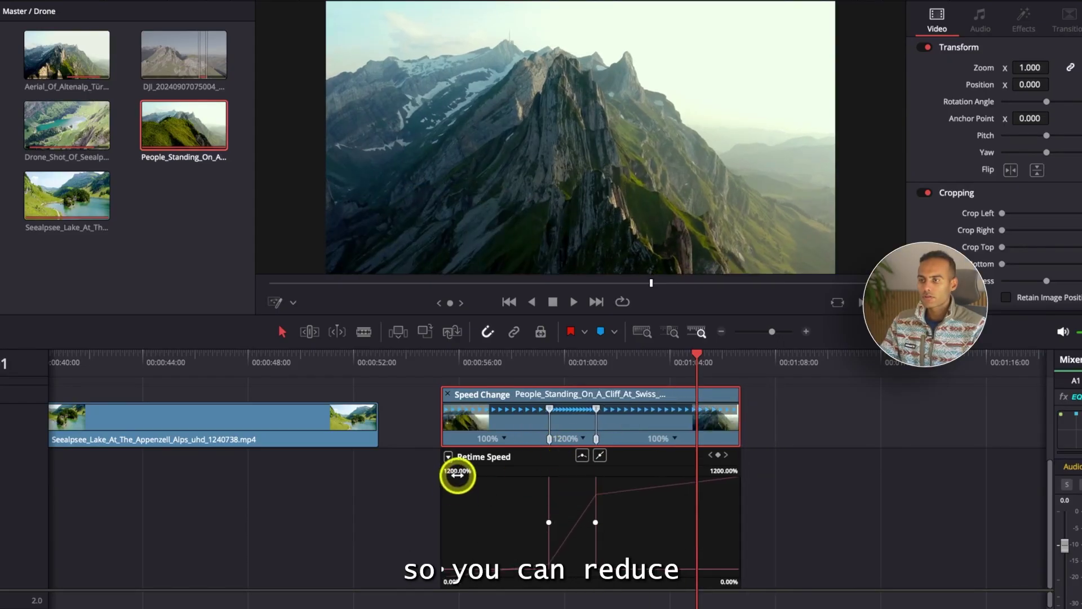
drag(455, 472, 398, 473)
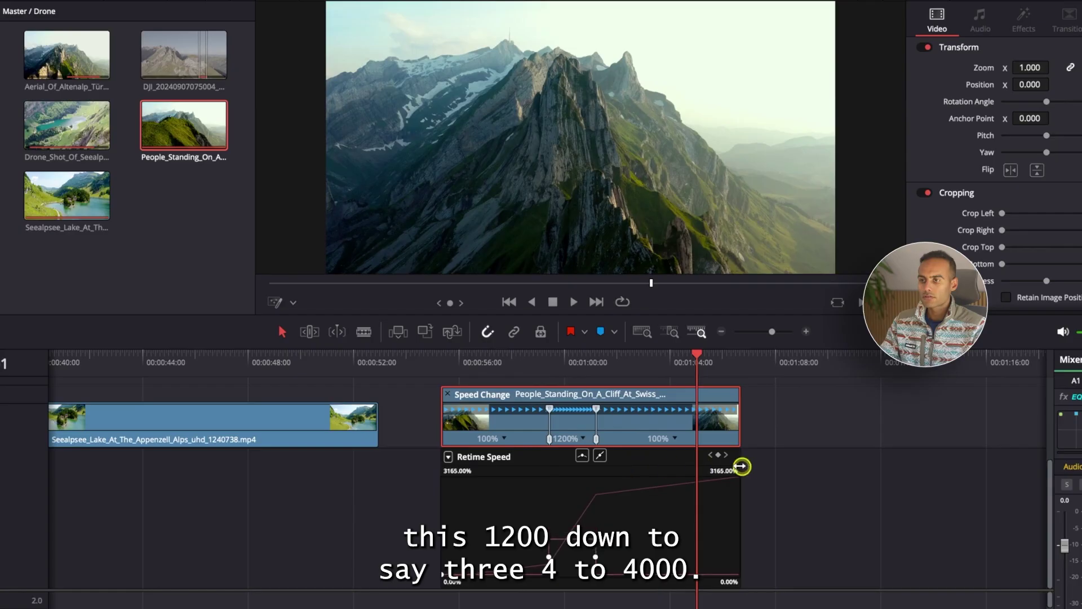
drag(577, 546, 328, 242)
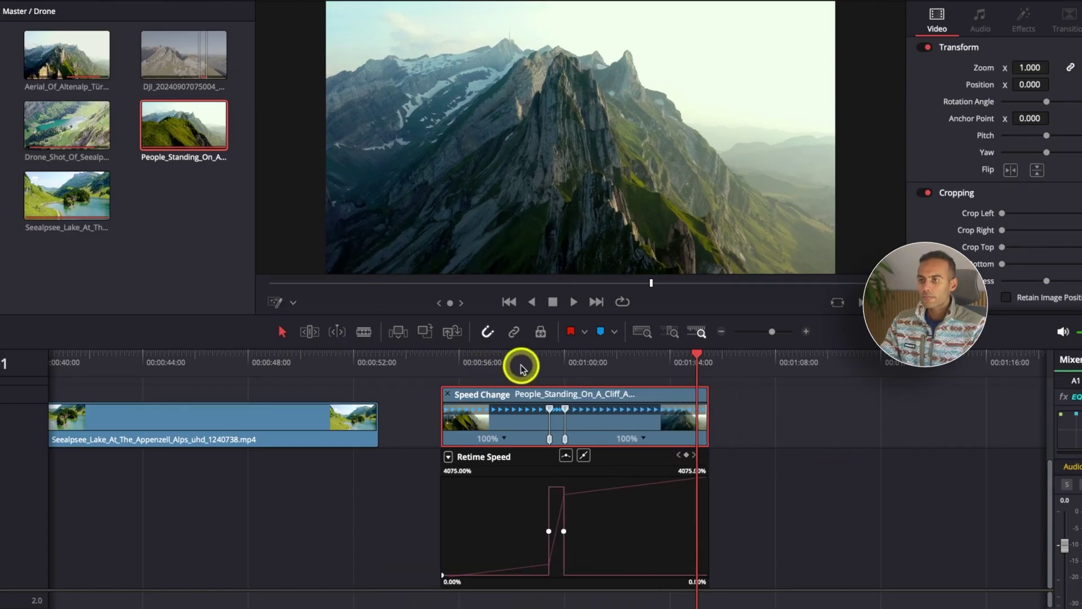
Play the speed ramp twice, from before the first speed point until just past the second.
click(481, 362)
key(space)
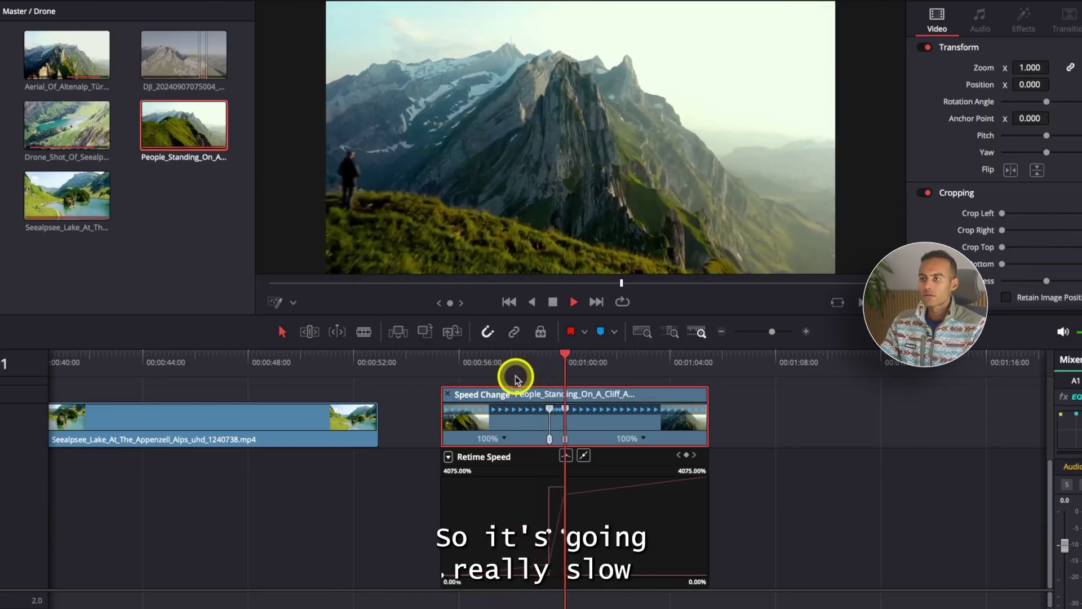
click(528, 363)
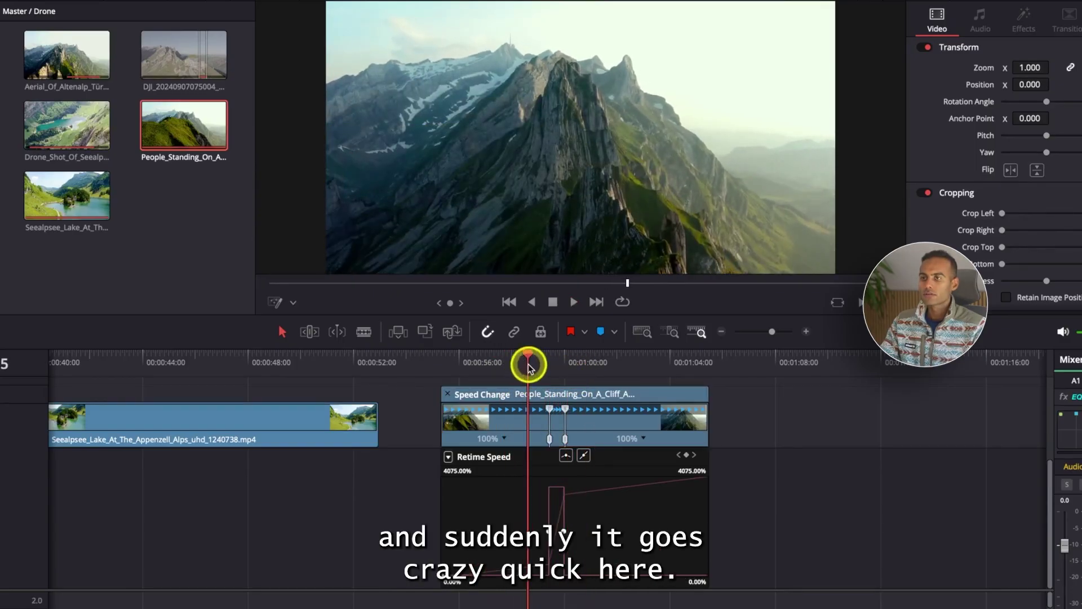
key(space)
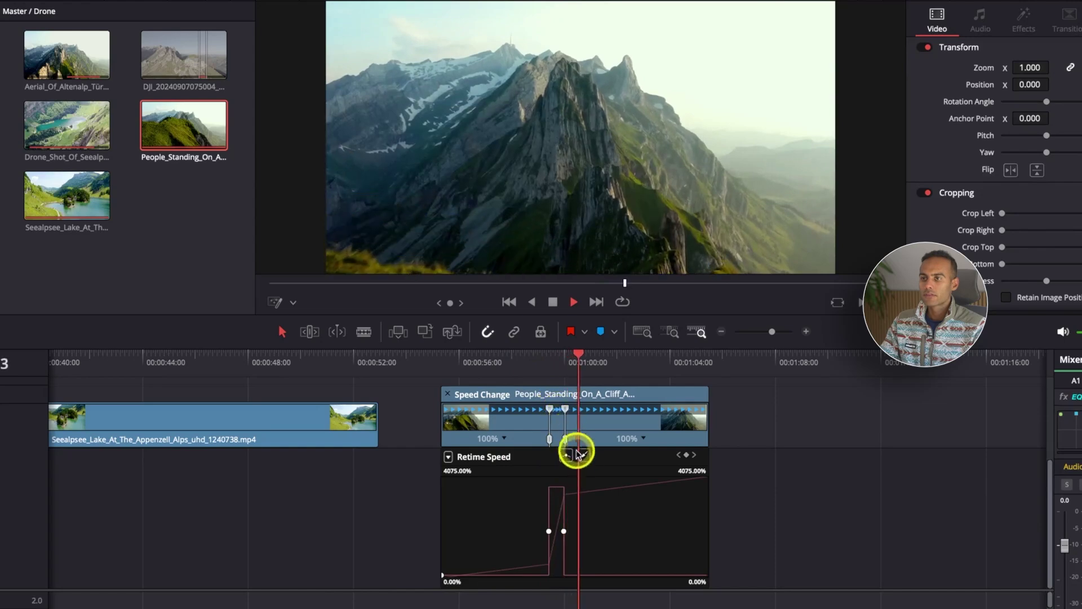
key(space)
Try moving the second speed point slightly earlier and undo the move.
key(super+equal)
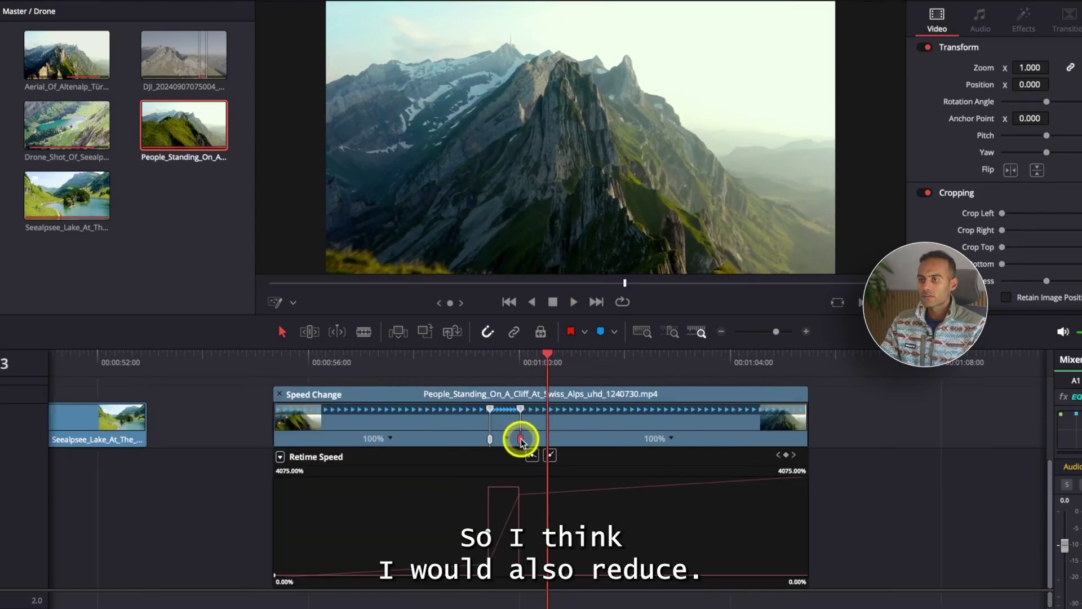
drag(518, 440, 516, 439)
key(super+z)
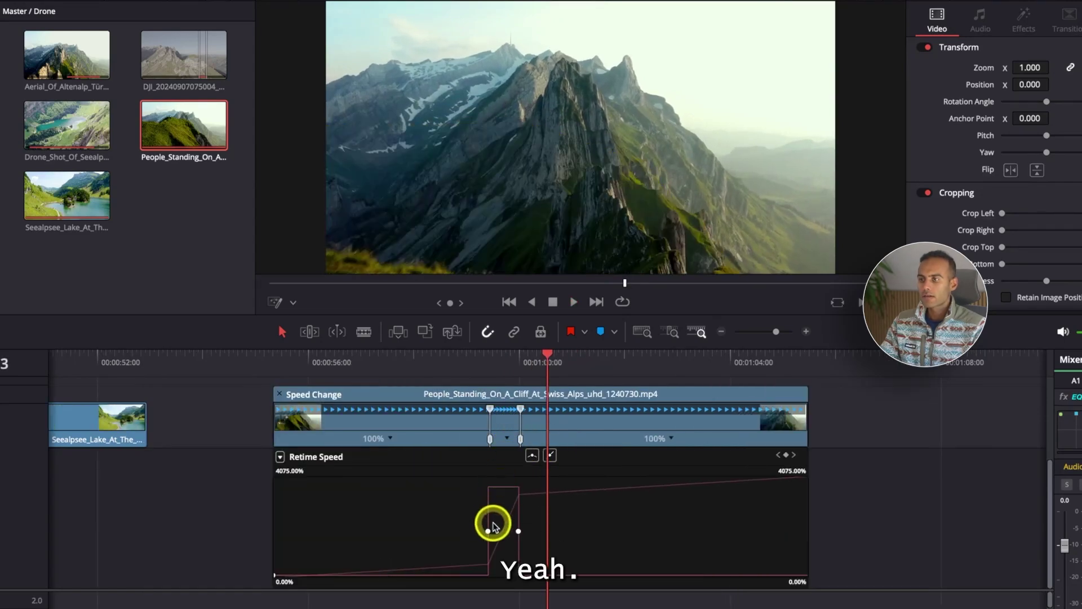
Play through the fast section again and return the playhead to just before the first speed point.
click(396, 360)
key(space)
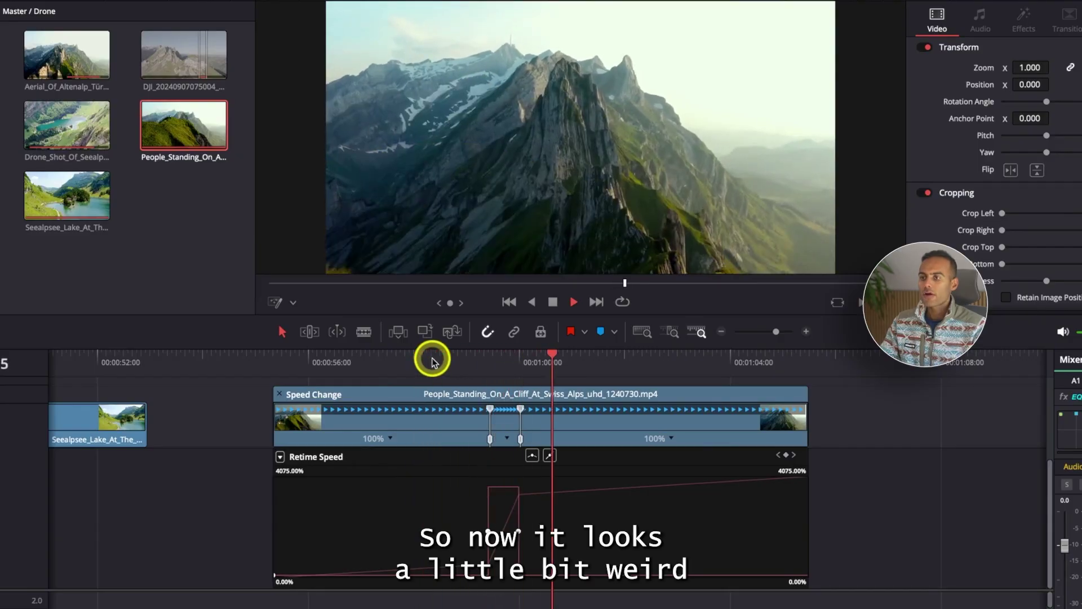
key(space)
click(478, 361)
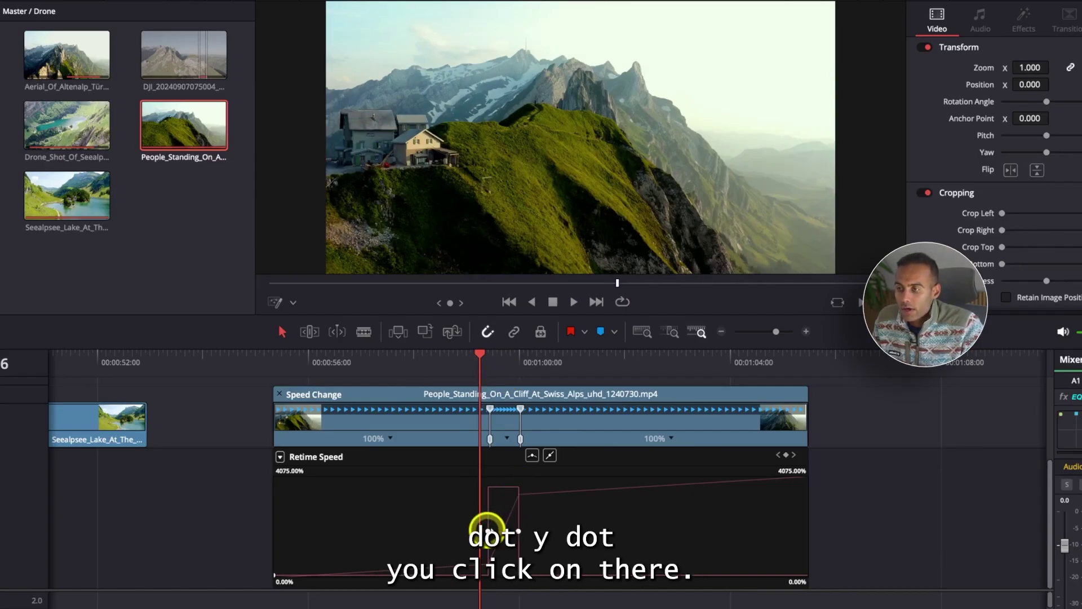
Smooth the first speed point's transition on the retime curve and lengthen its curve handles for a more gradual ramp.
click(488, 530)
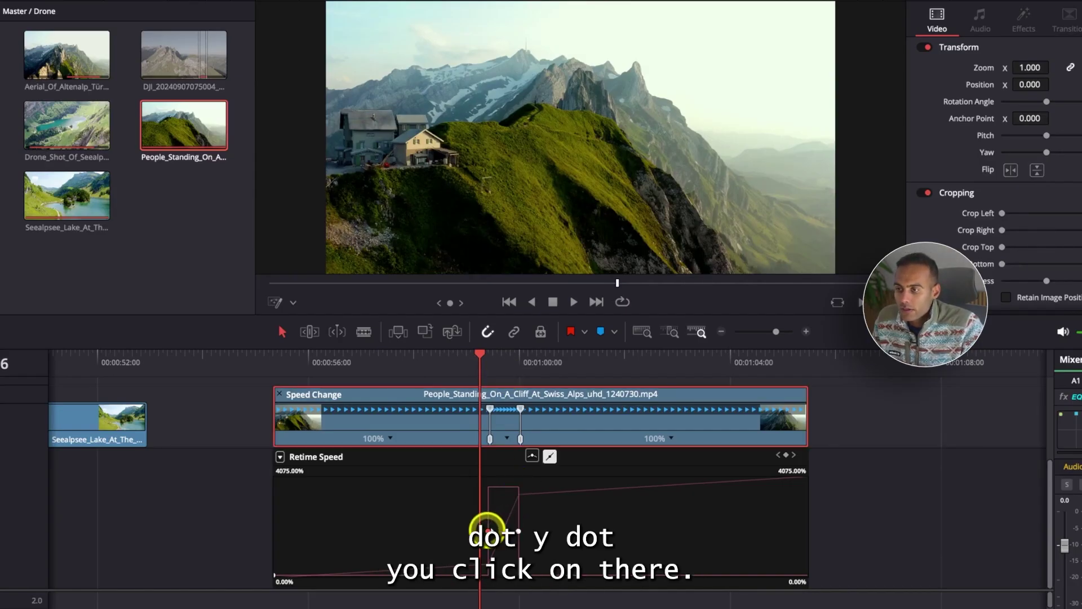
click(532, 457)
click(488, 529)
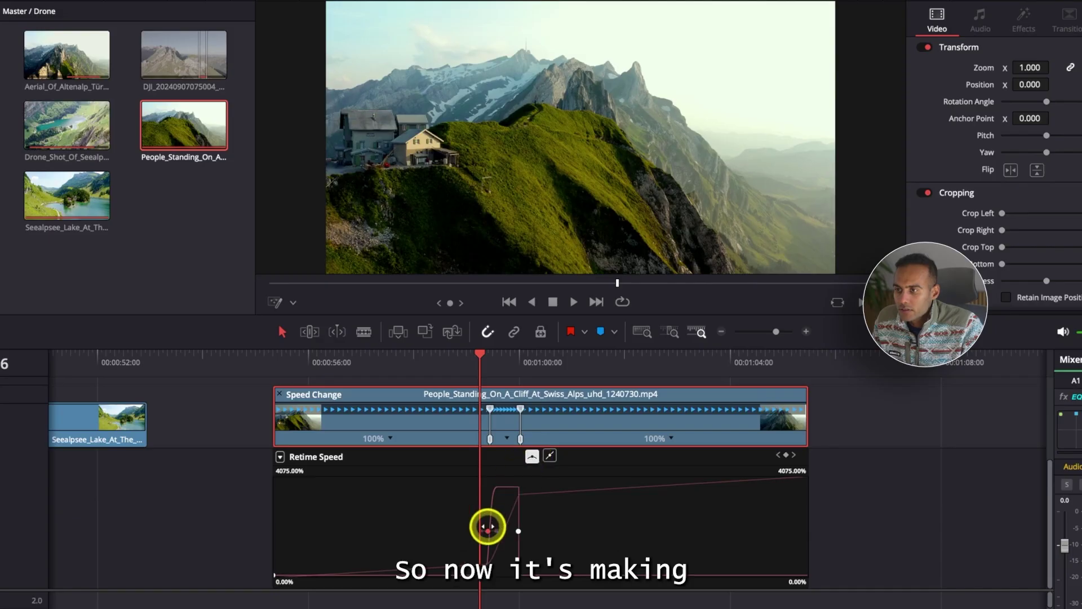
key(super+equal)
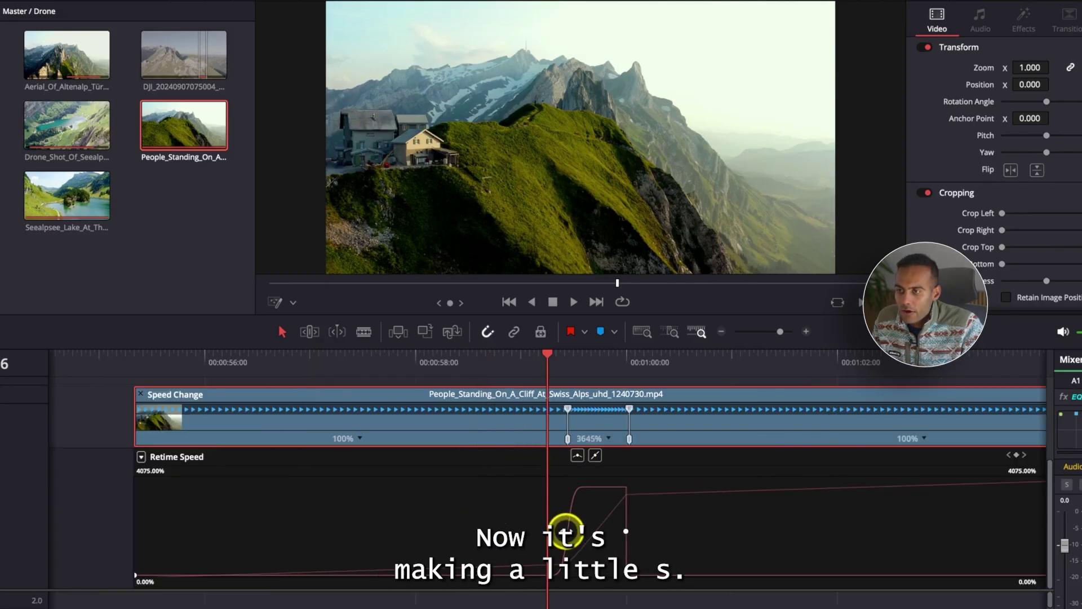
drag(582, 532, 594, 531)
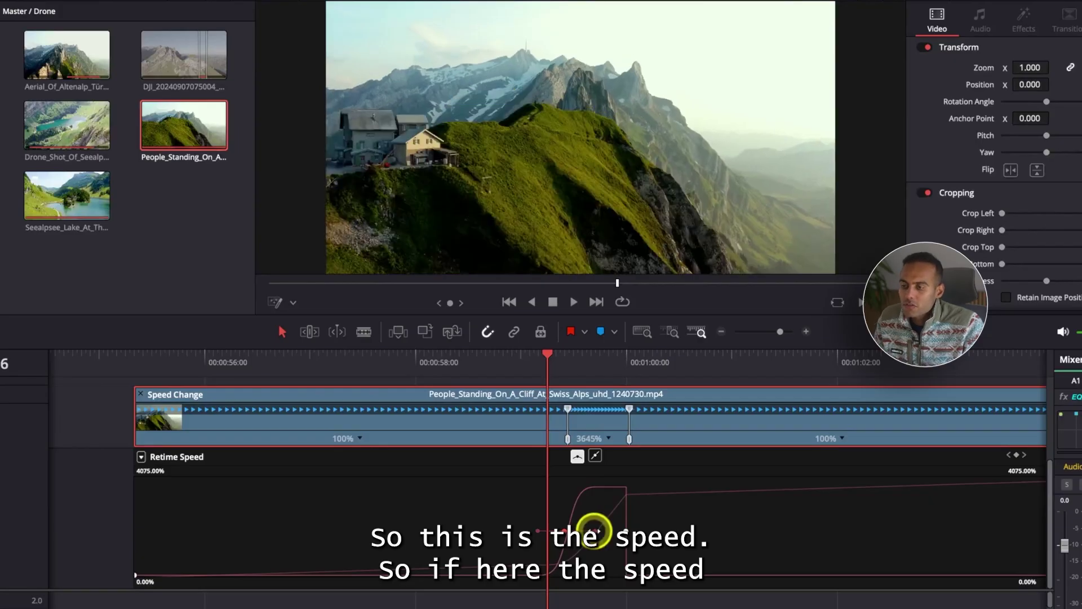
mouse_move(741, 576)
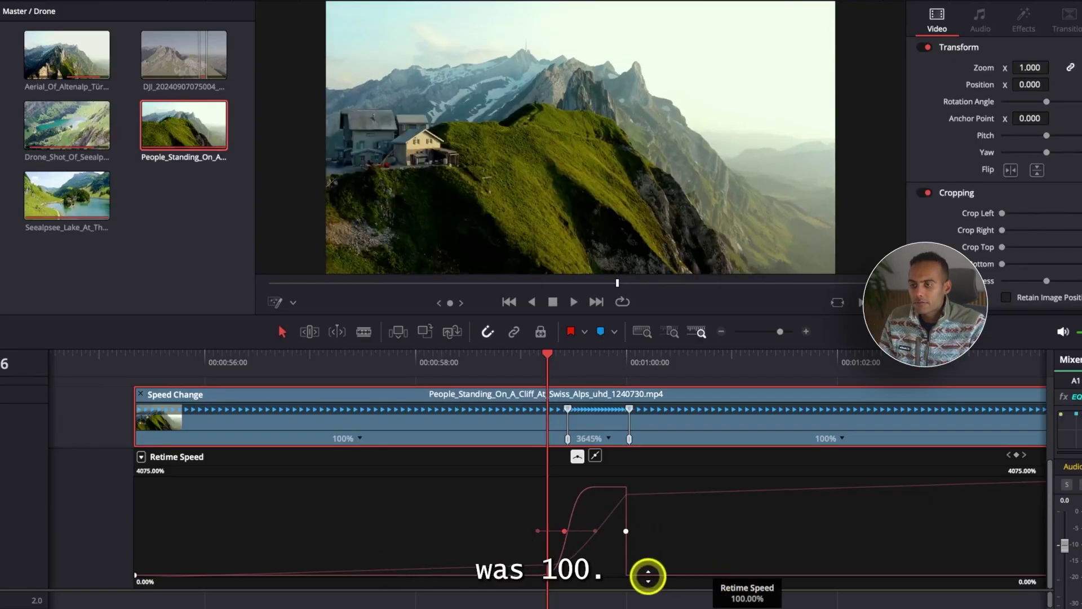
Smooth the second speed point on the retime curve and adjust both points' curve handles, shortening the first point's handle.
mouse_move(611, 487)
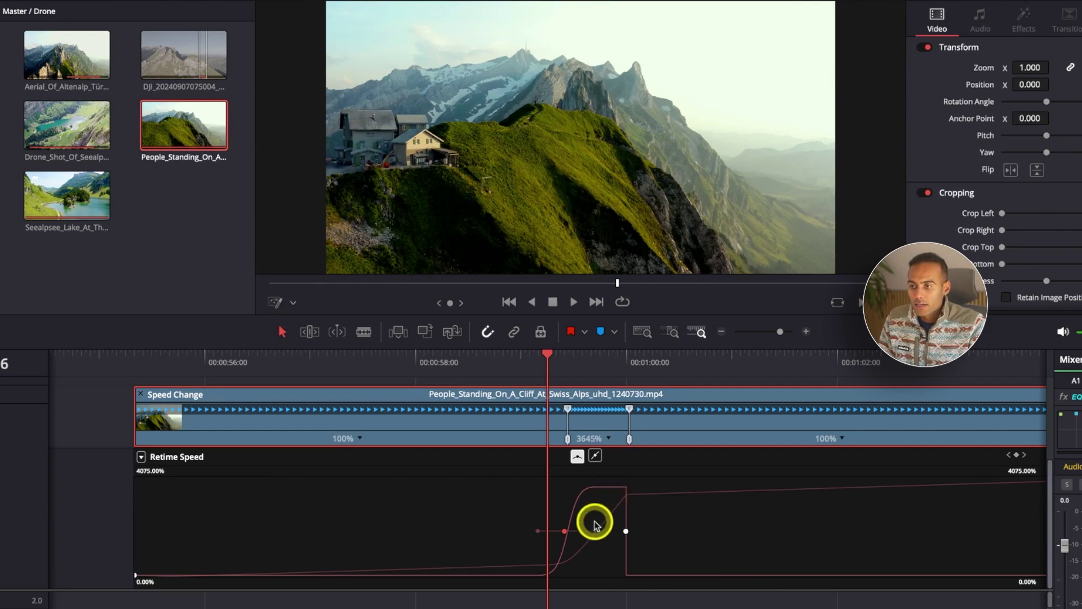
mouse_move(500, 574)
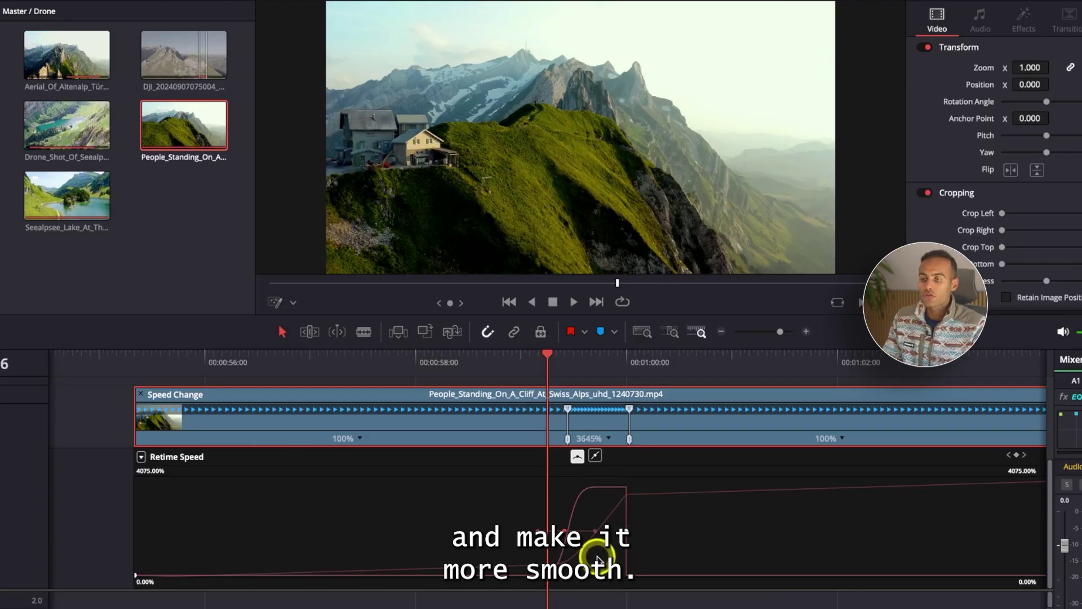
drag(595, 531, 611, 530)
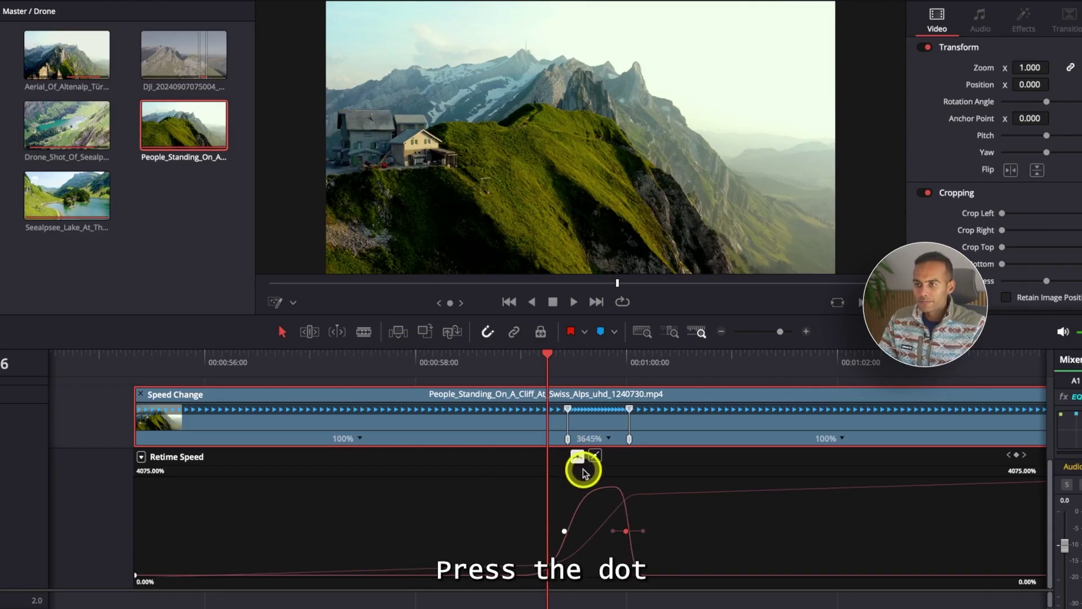
drag(613, 530, 647, 530)
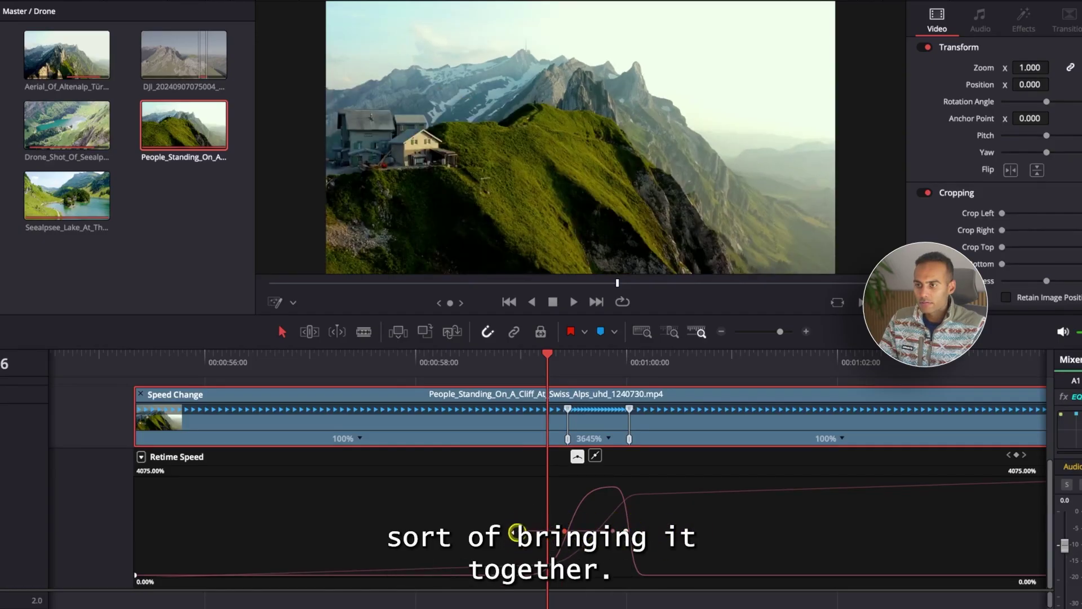
drag(517, 533, 541, 530)
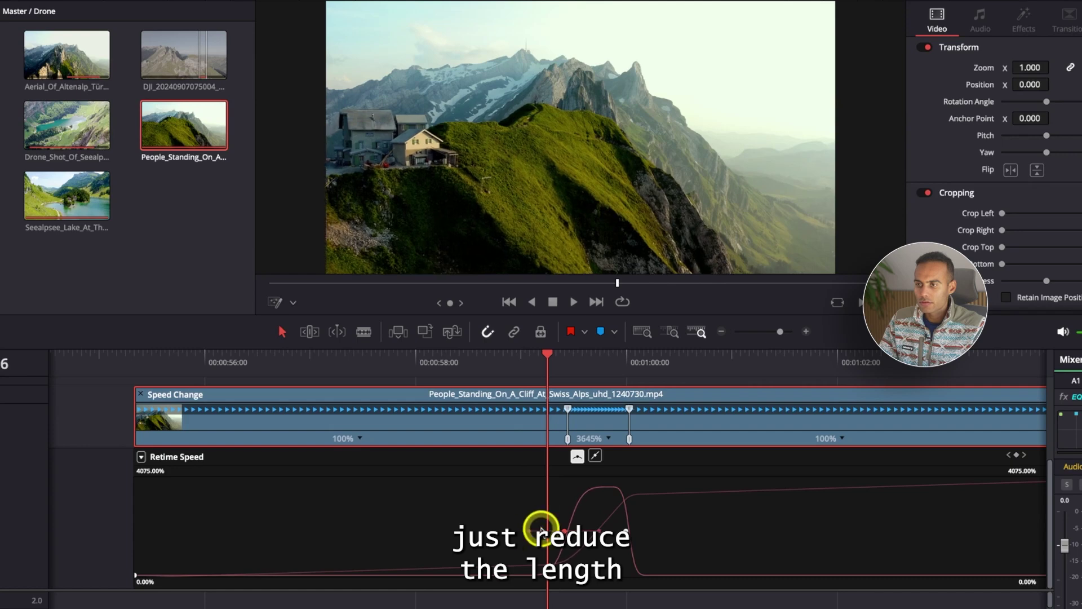
drag(637, 536, 682, 528)
Play the cliff clip from near its start to review the smoothed ramp and its slow lead-in.
key(super+minus)
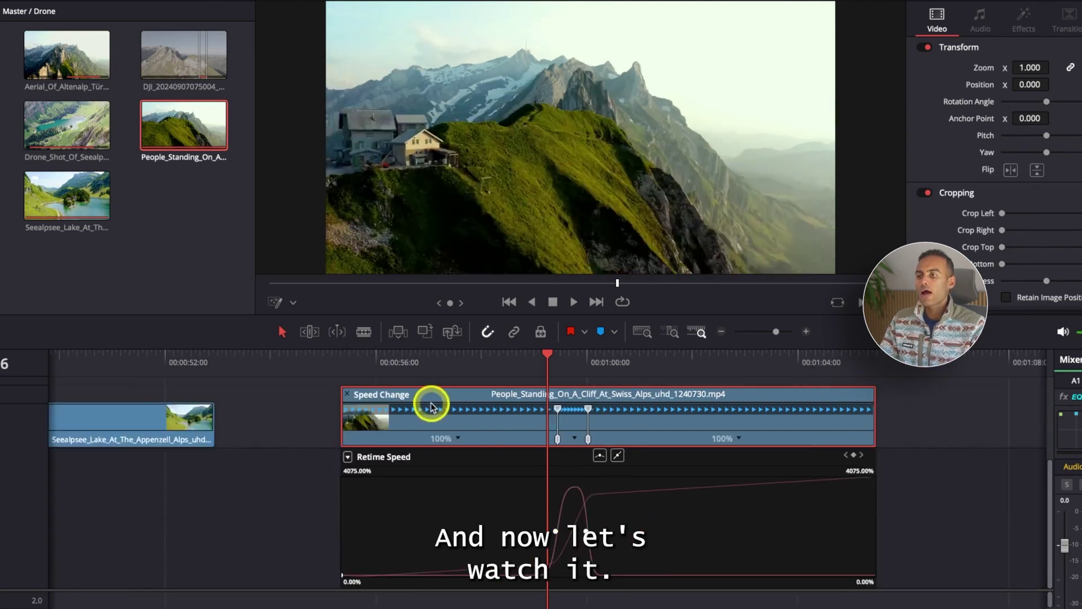
click(369, 365)
key(space)
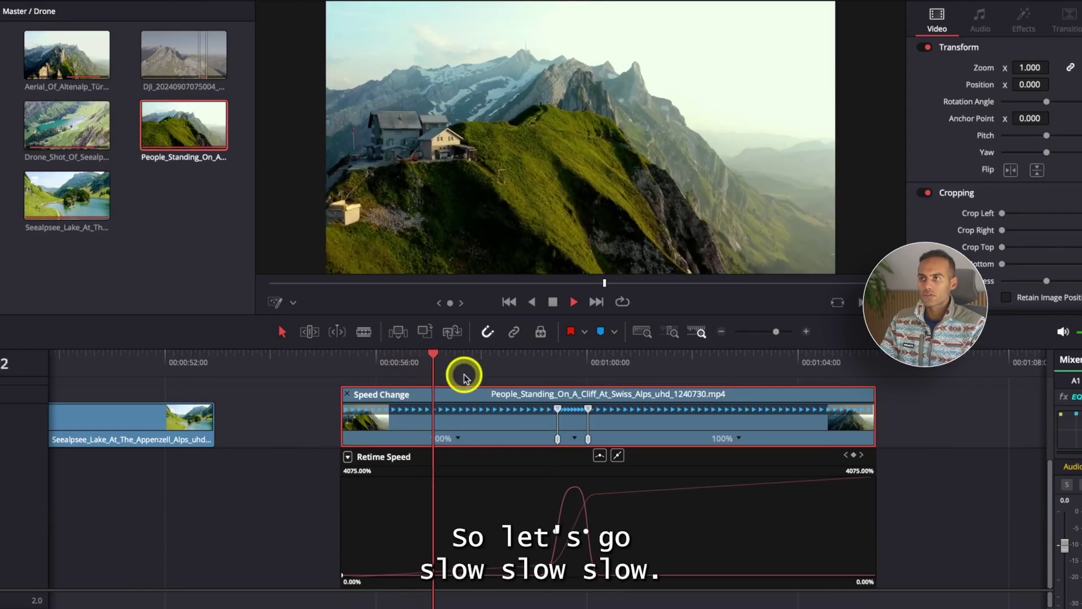
key(space)
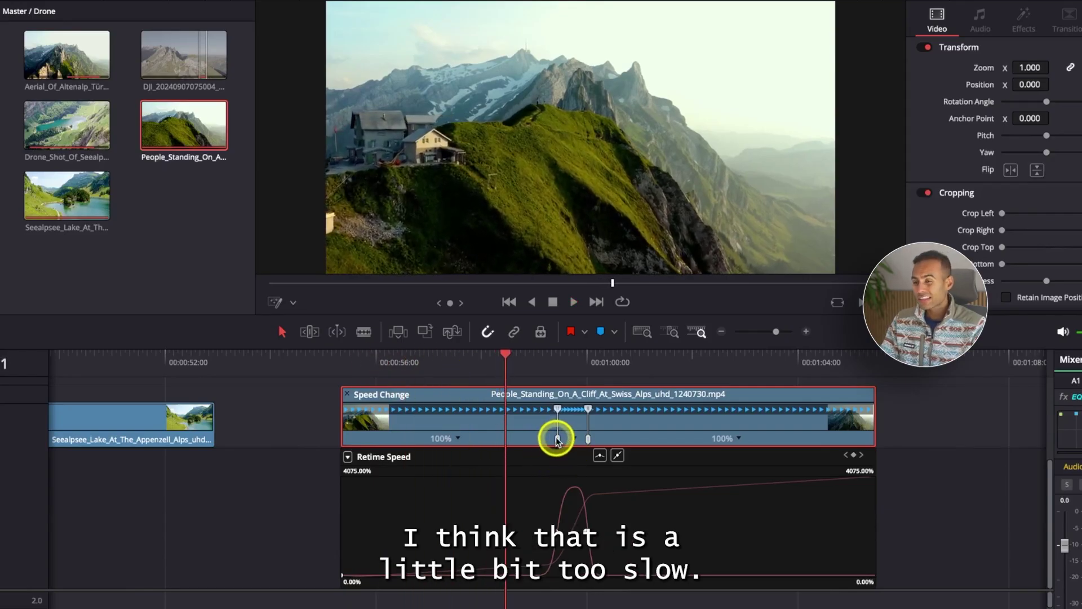
Move the cliff clip's first speed point about two seconds earlier and play back the shortened lead-in.
drag(558, 439, 491, 441)
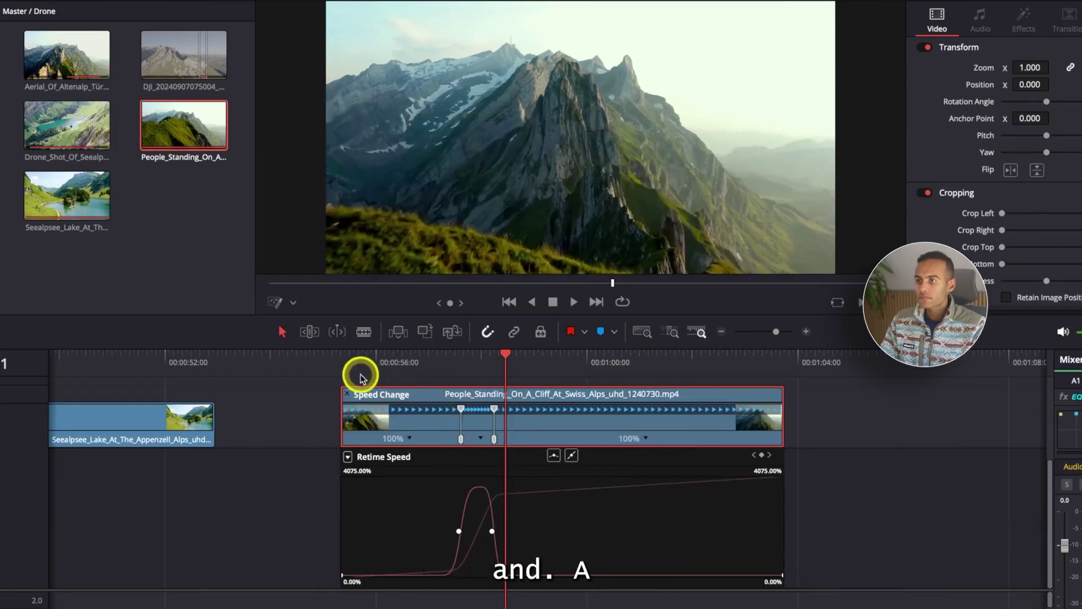
click(337, 364)
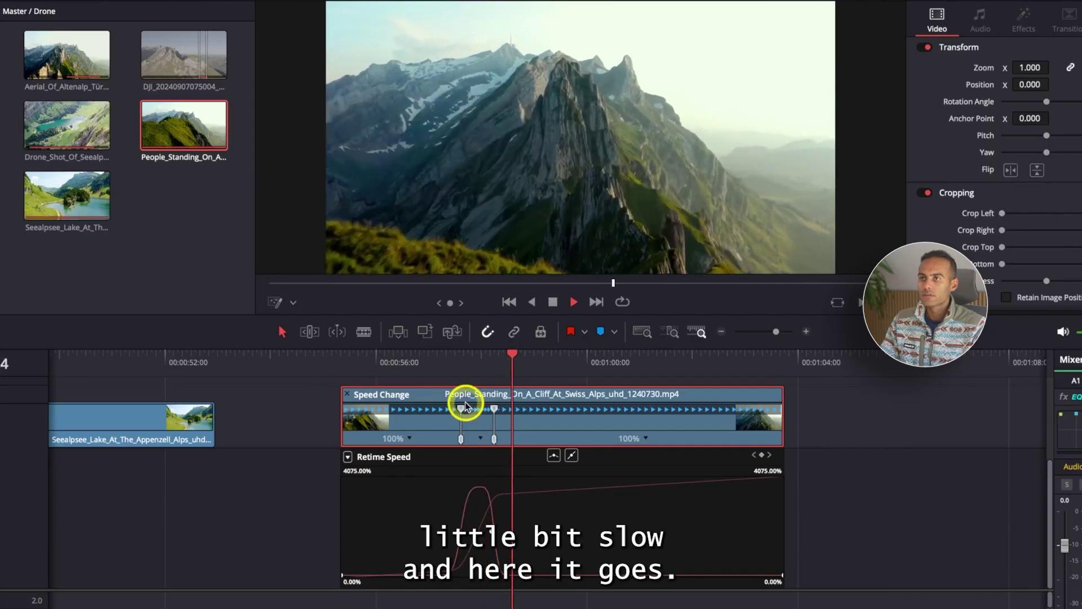
key(space)
Shift the first speed point about one second further toward the clip's start and play through the fast section.
drag(461, 441, 410, 438)
click(358, 361)
key(space)
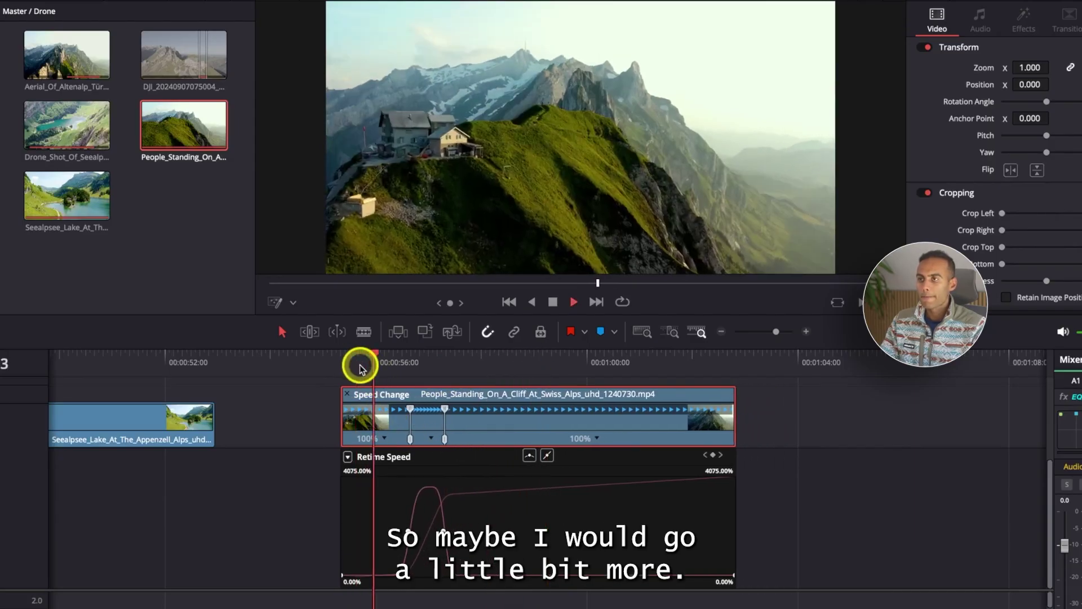
scroll(362, 365, up, 1)
key(space)
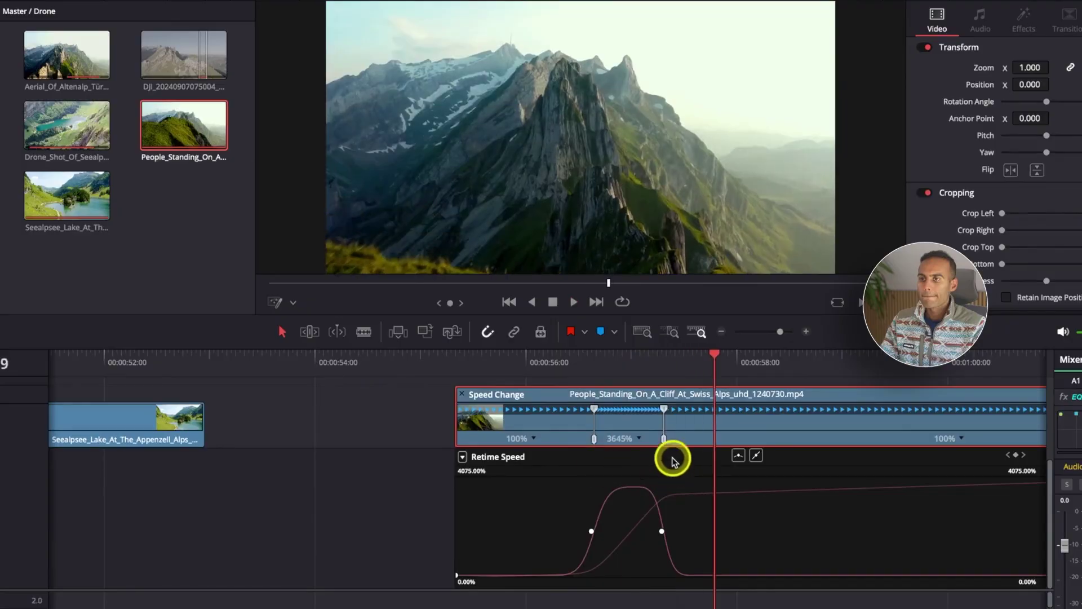
Move the second speed point slightly earlier to shorten the fast section, and replay the ramp from the clip's start.
drag(663, 440, 665, 440)
click(455, 365)
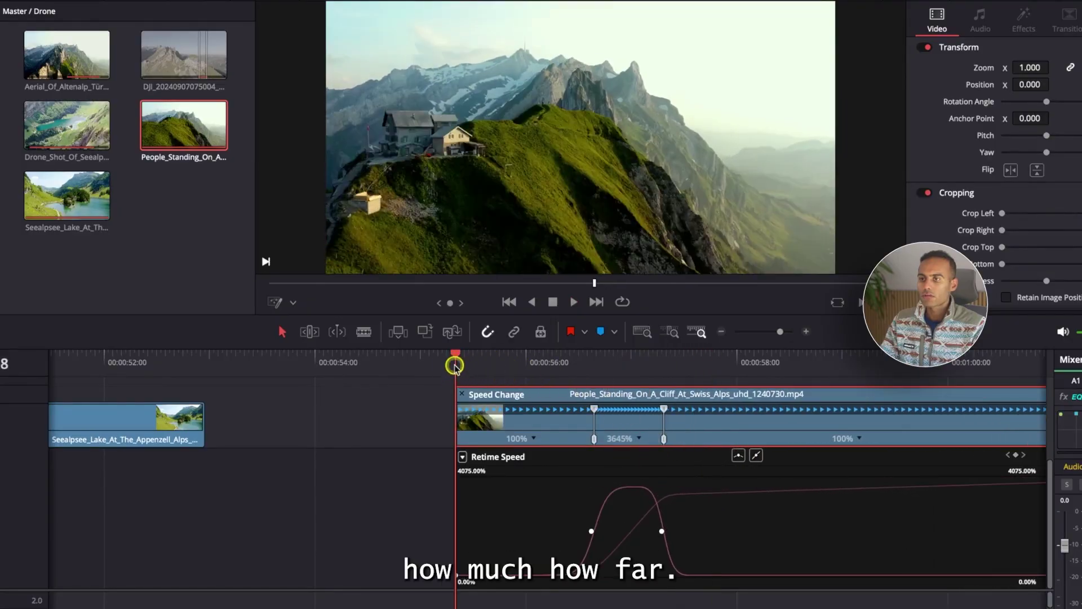
key(space)
key(ctrl+minus)
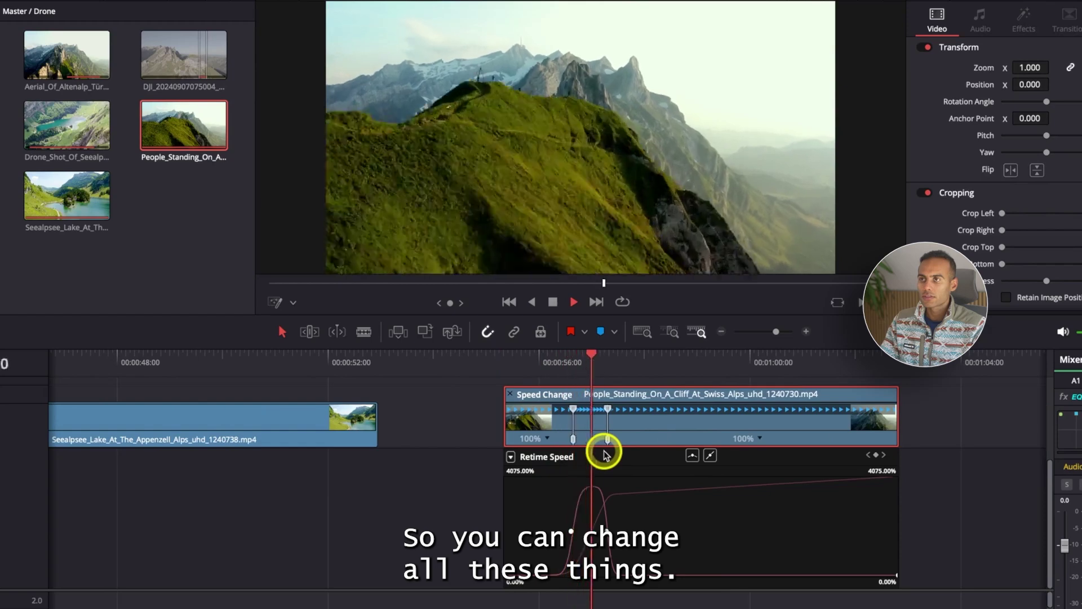
drag(607, 438, 594, 438)
click(502, 362)
key(space)
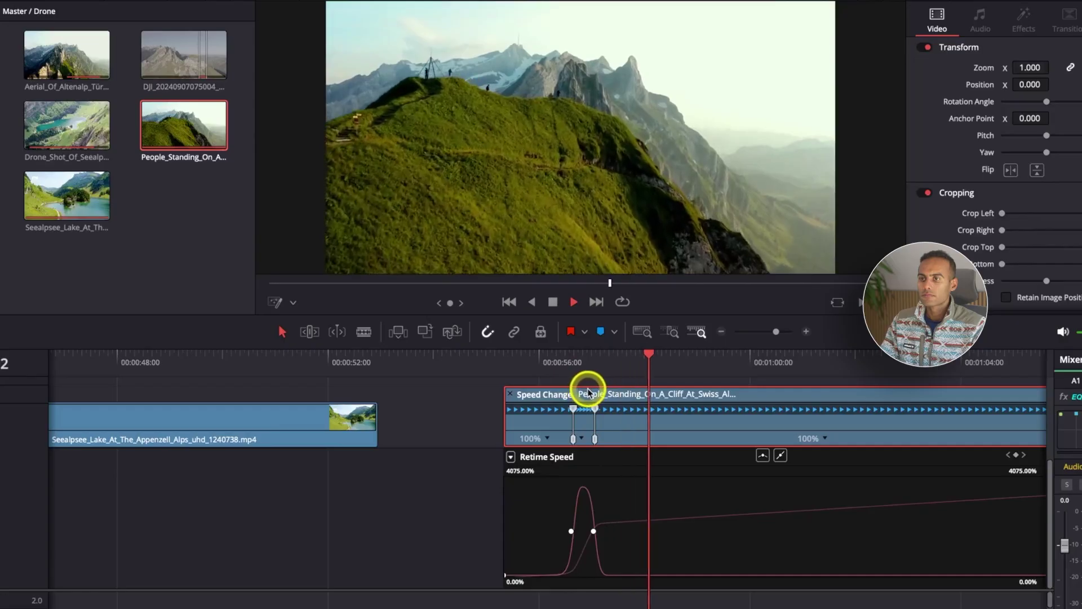
key(space)
click(582, 363)
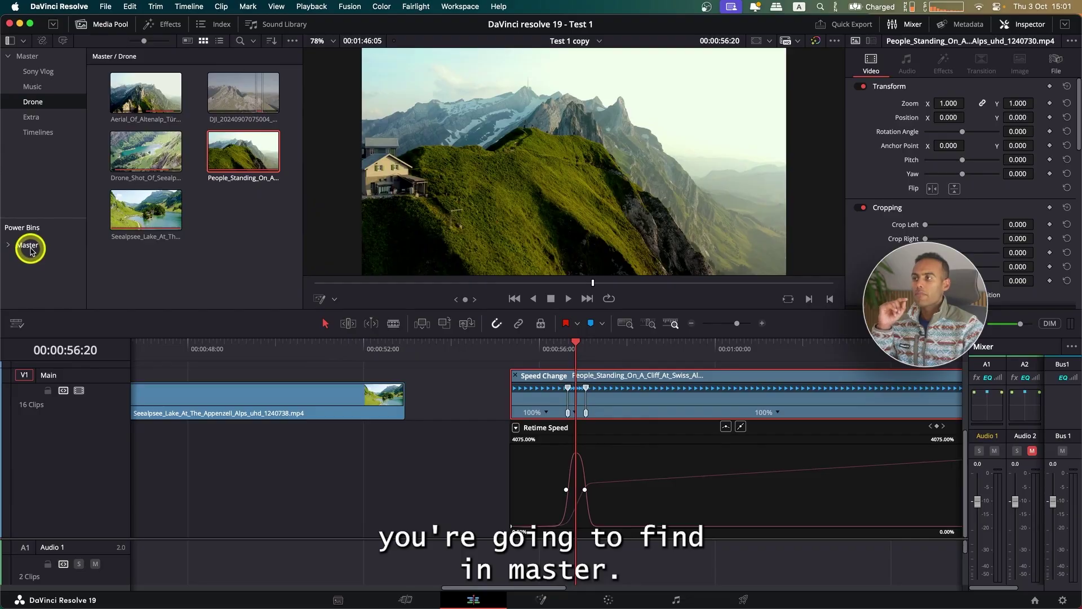
Find Whoosh 10.wav in the Master power bin and place it on Audio 1 beneath the speed ramp.
click(30, 247)
scroll(133, 179, down, 5)
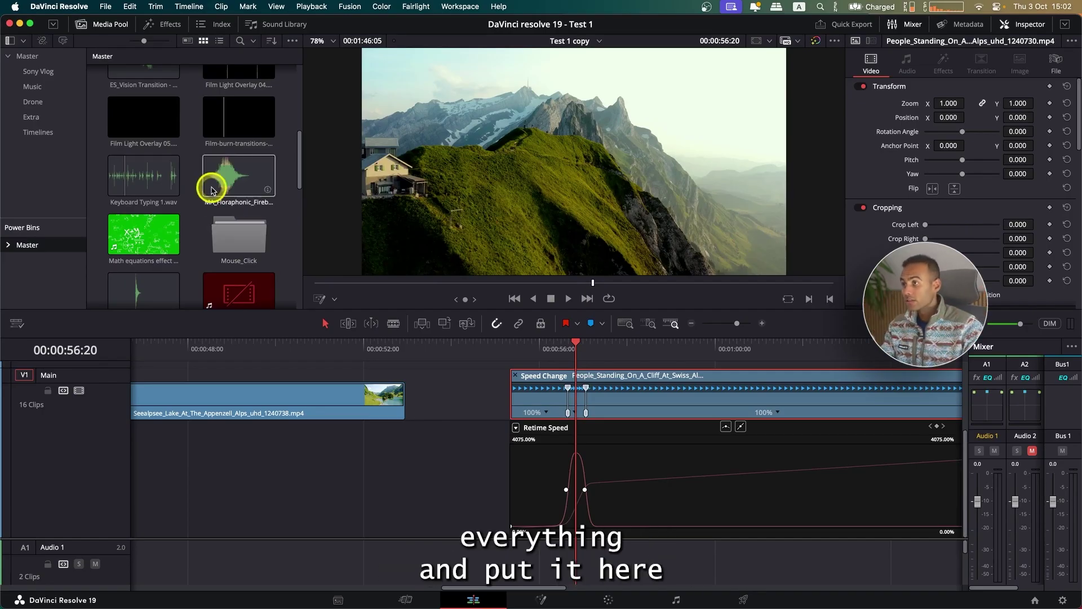
click(8, 245)
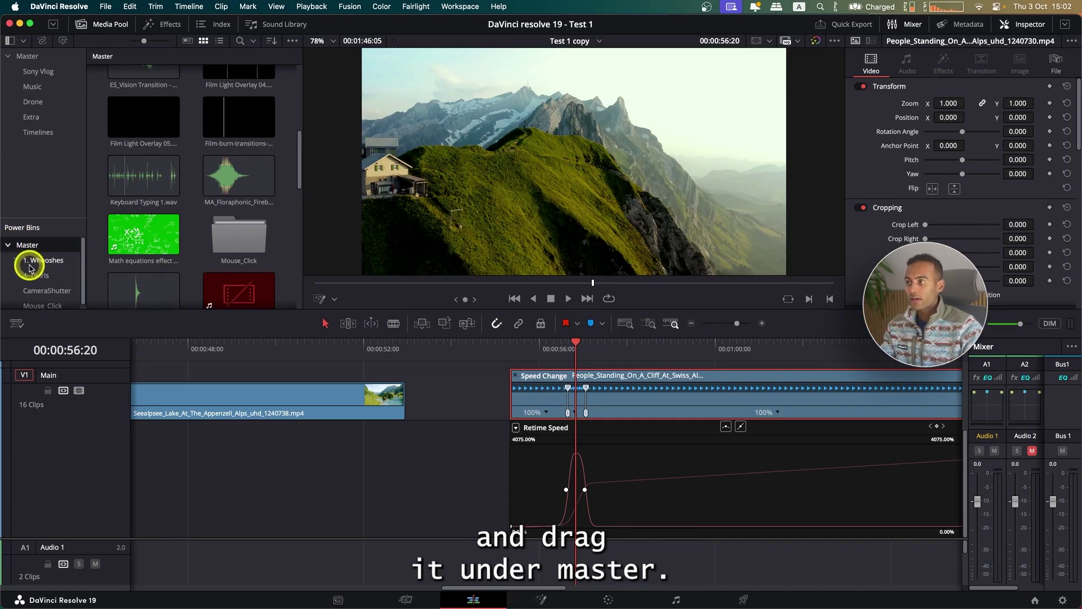
click(8, 245)
scroll(170, 234, down, 10)
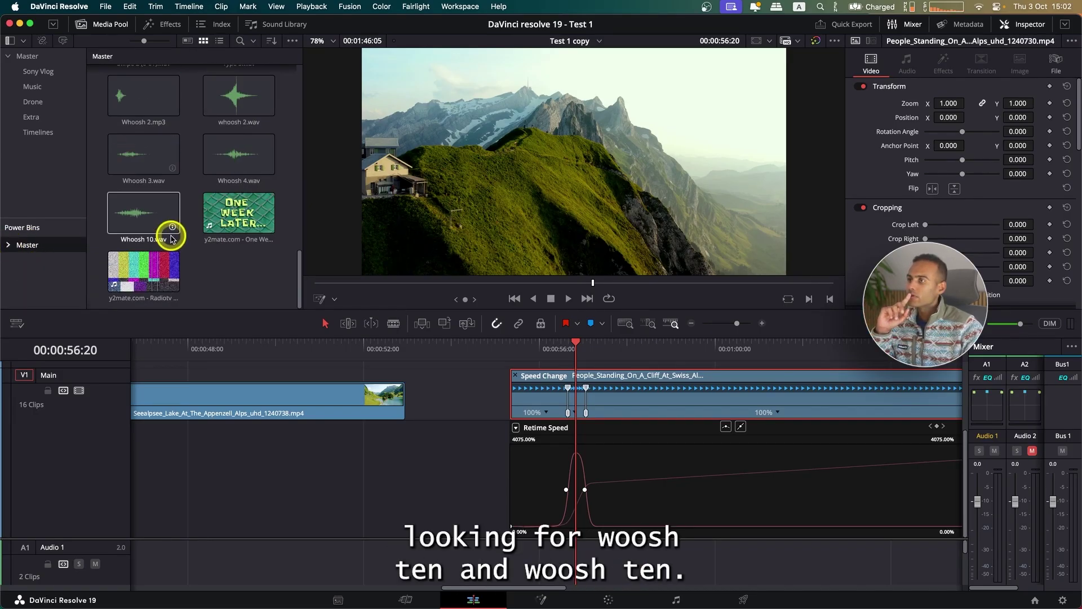
drag(132, 216, 559, 544)
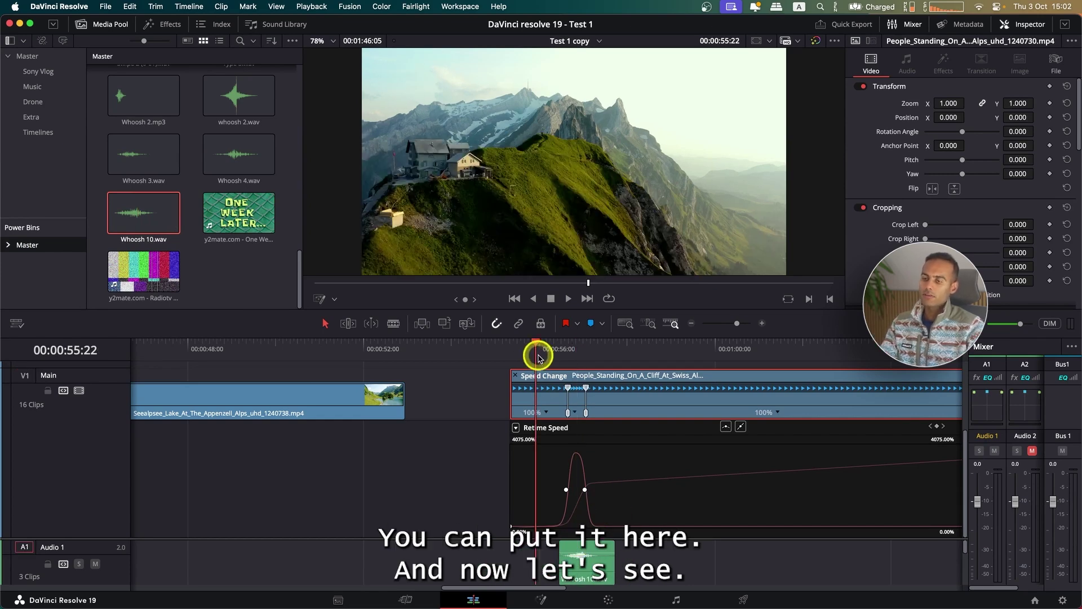
Play the speed ramp with its whoosh sound from before the effect, and browse the other sound effects in the power bin.
key(space)
key(super+equal)
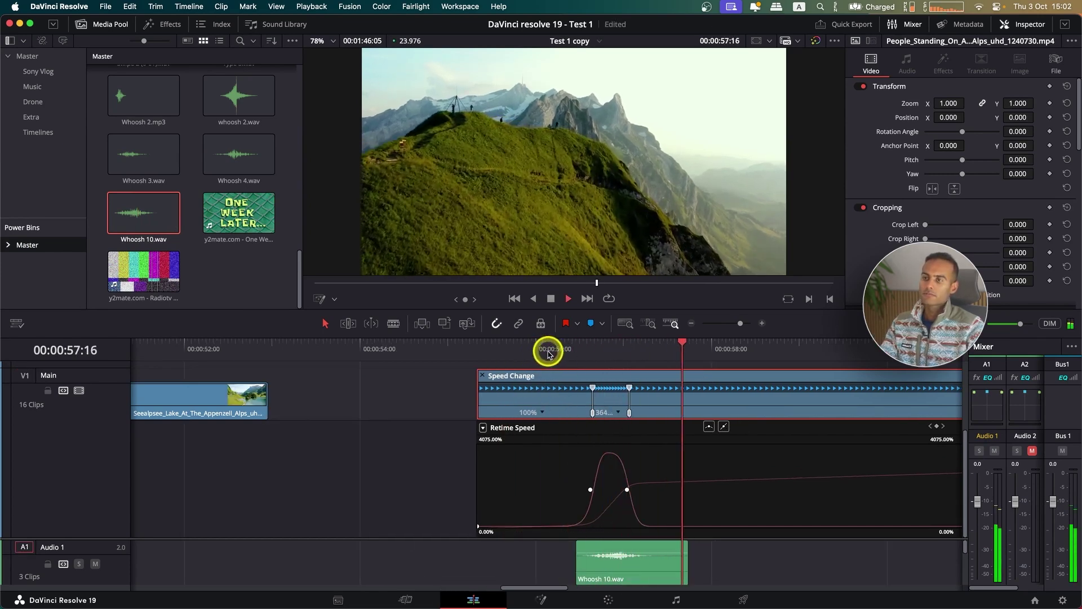
click(548, 352)
key(super+minus)
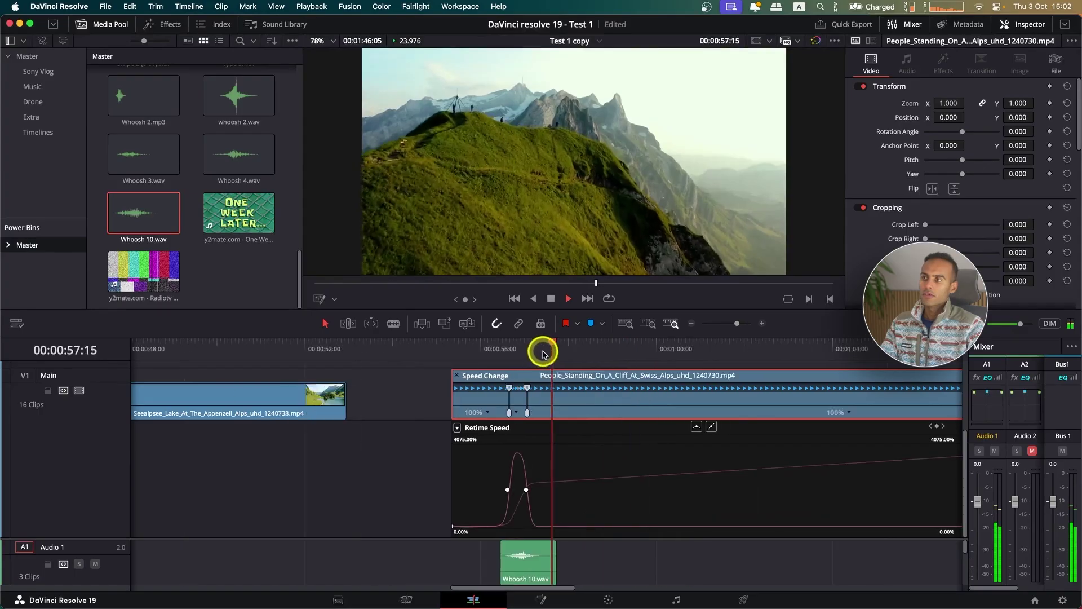
key(space)
scroll(201, 252, up, 10)
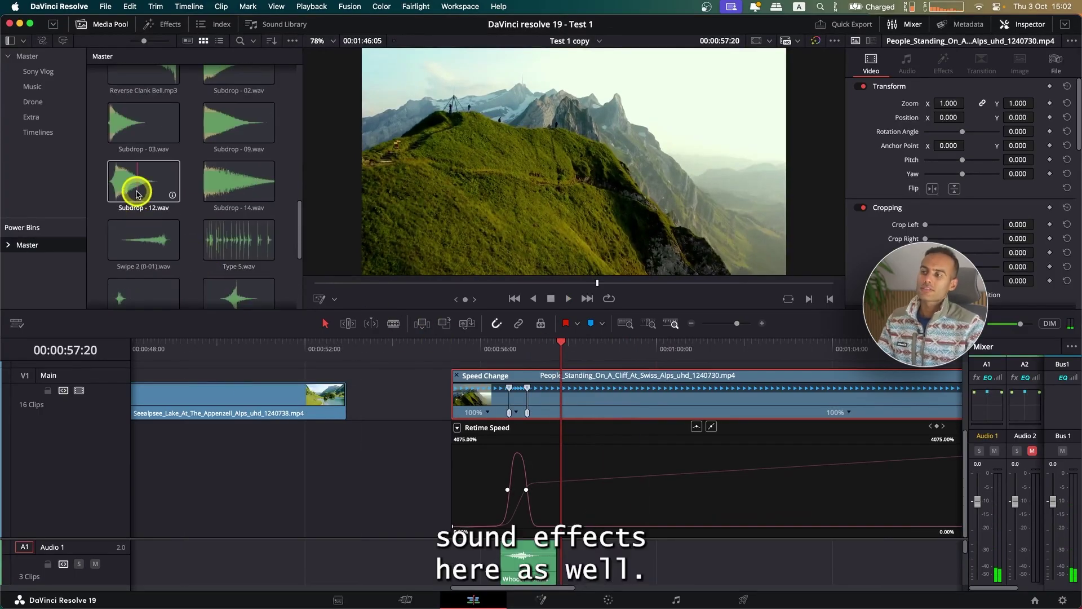
key(super+minus)
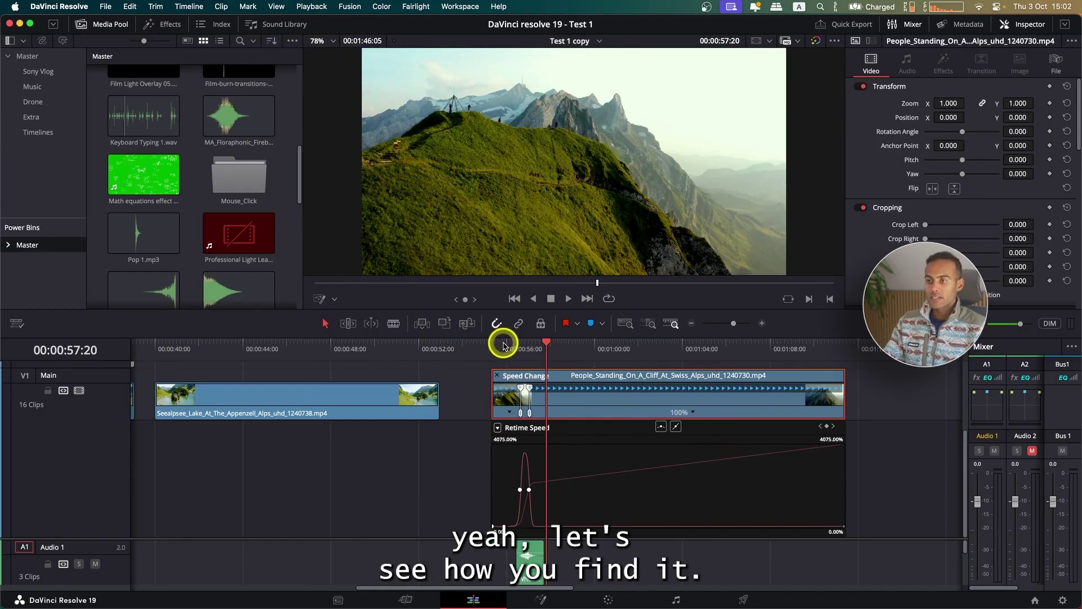
click(504, 345)
key(super+equal)
key(space)
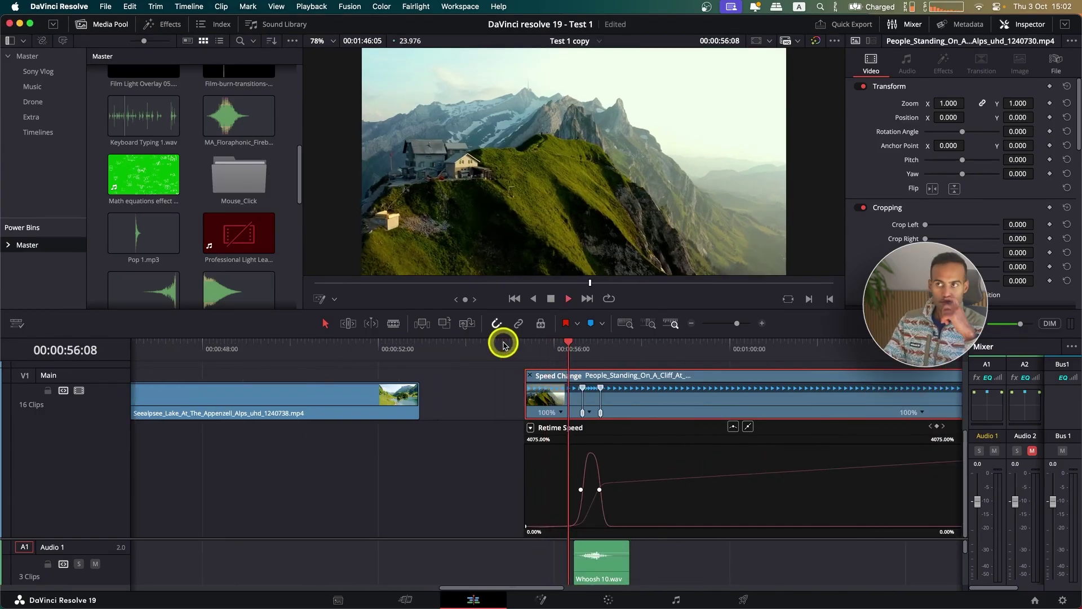
key(space)
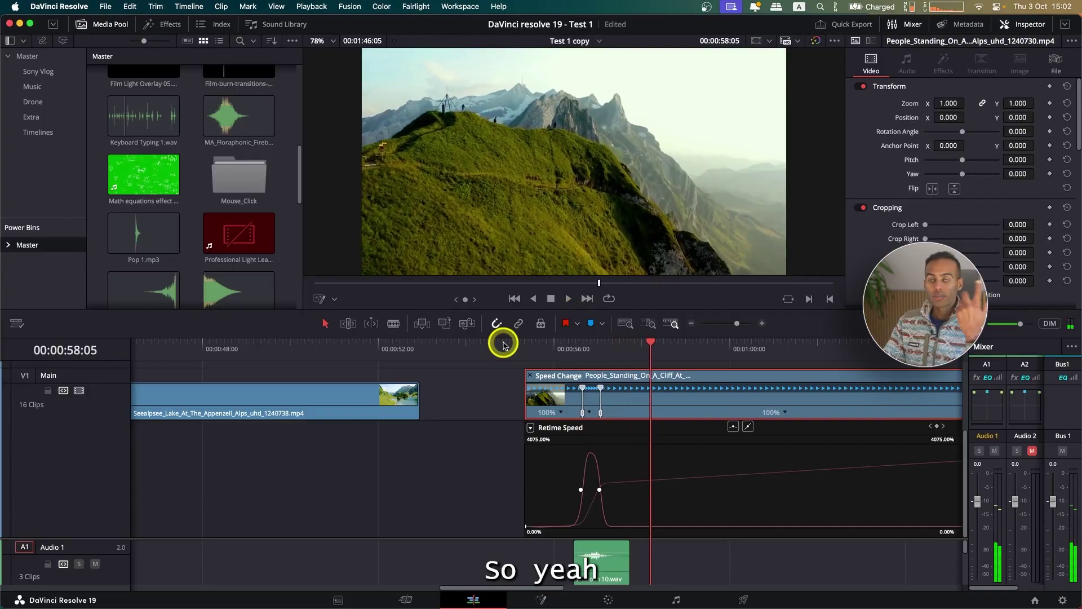
Close the retime controls and the retime curve of the People_Standing_On_A_Cliff clip.
key(super+minus)
click(485, 372)
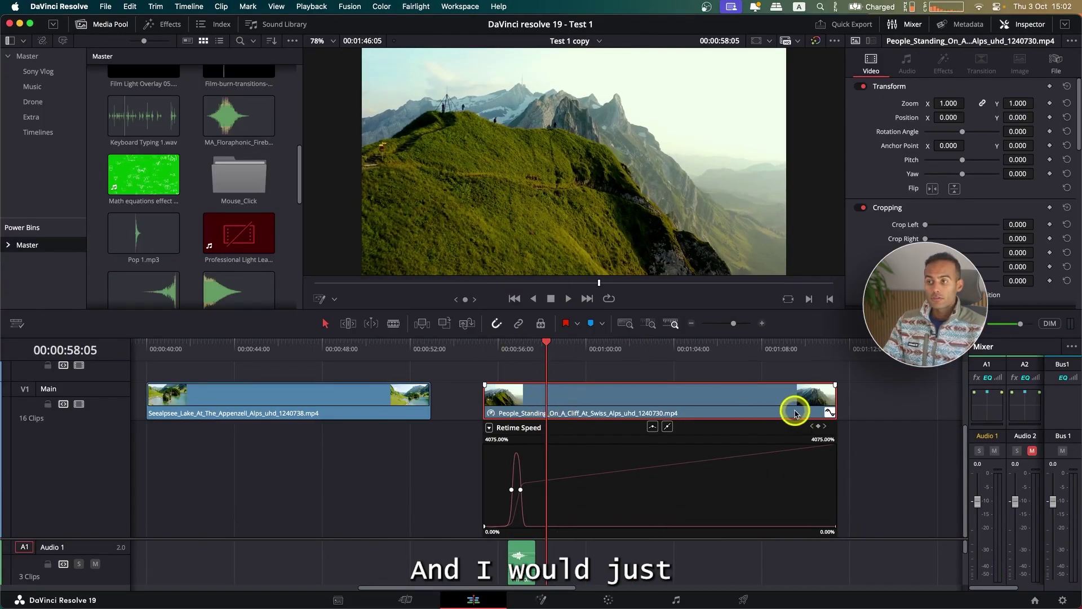
click(828, 414)
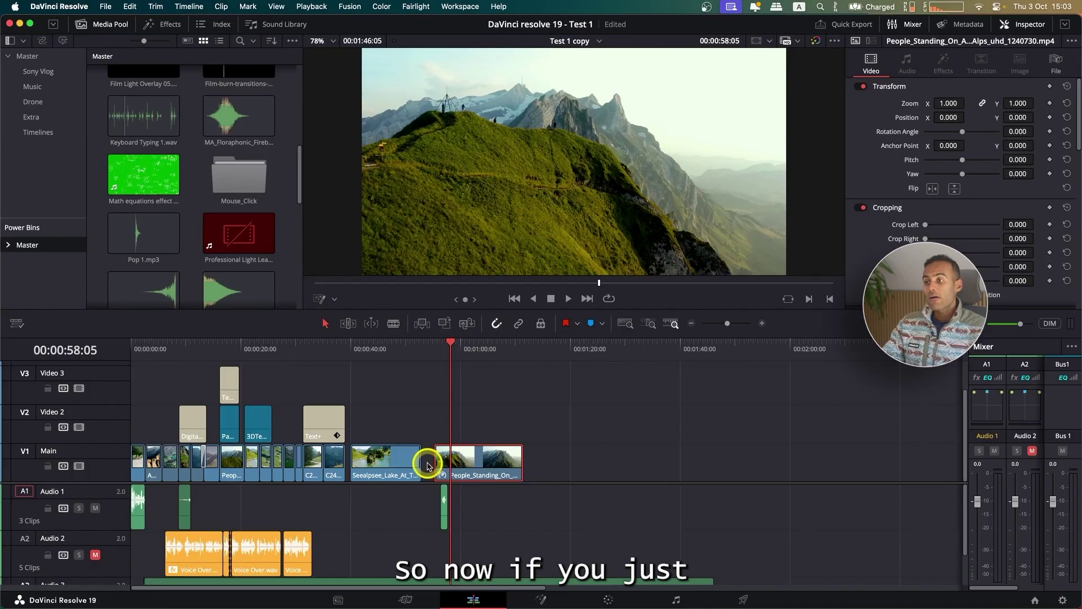
Close the gaps on the Main track by moving the Seealpsee_Lake clip, then the cliff clip with its whoosh, against their preceding clips.
click(349, 351)
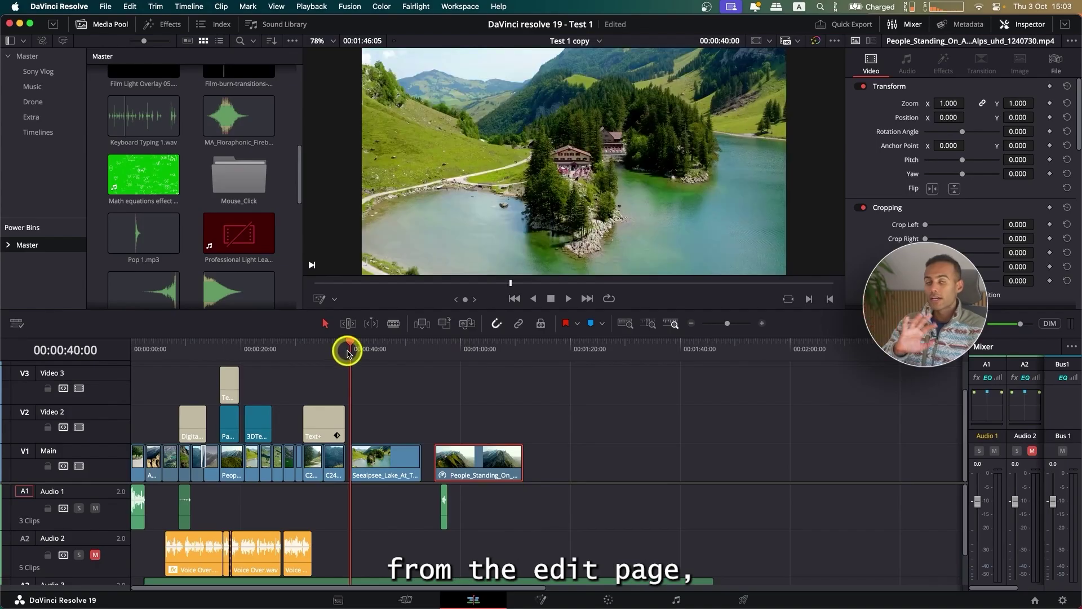
click(378, 465)
drag(377, 463, 372, 459)
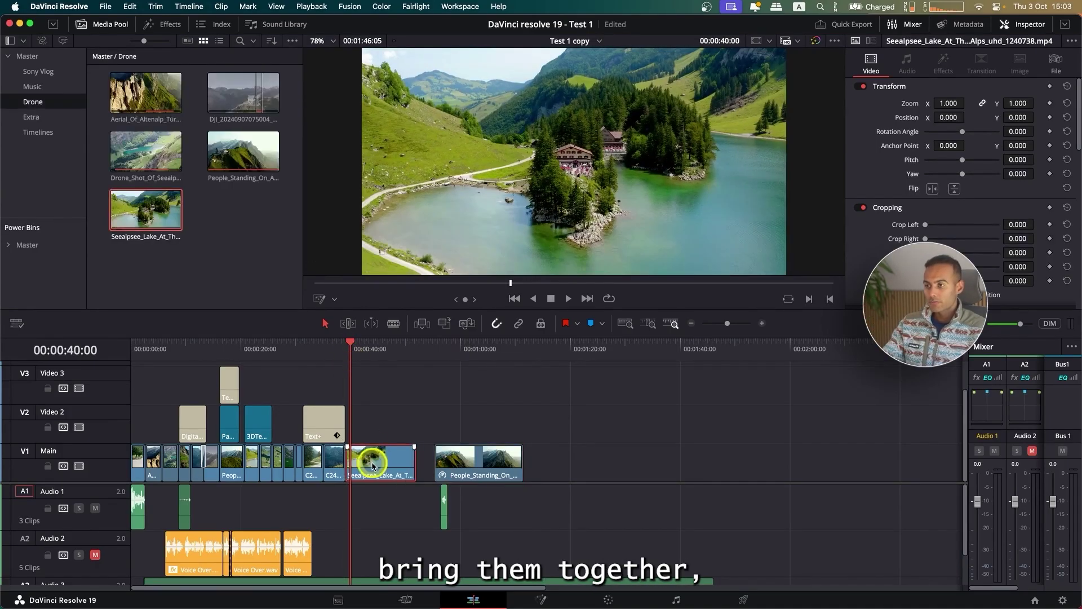
drag(415, 429, 498, 533)
click(443, 417)
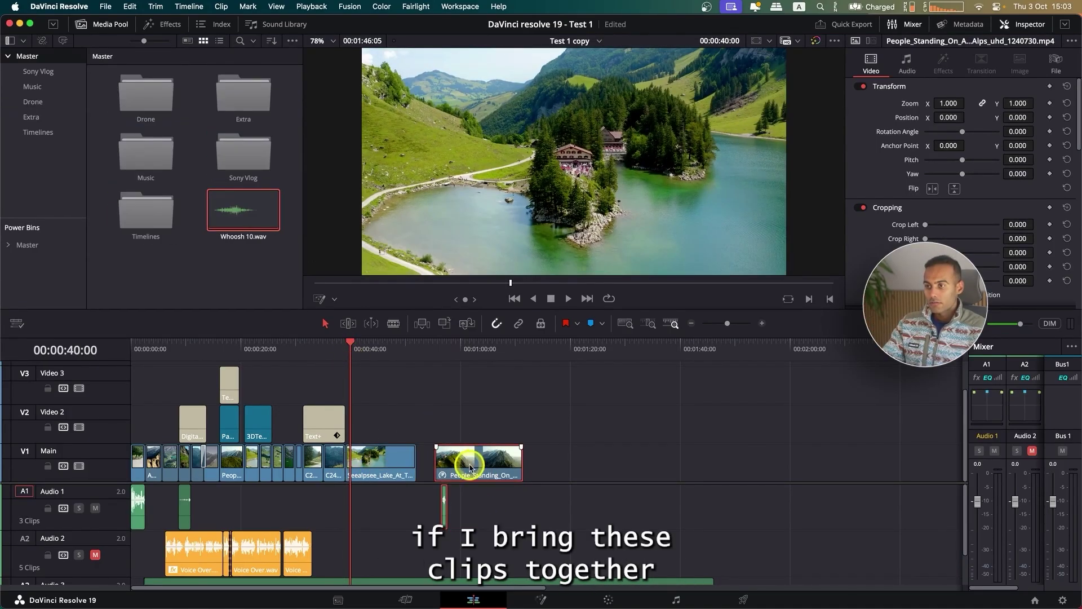
drag(469, 464, 451, 464)
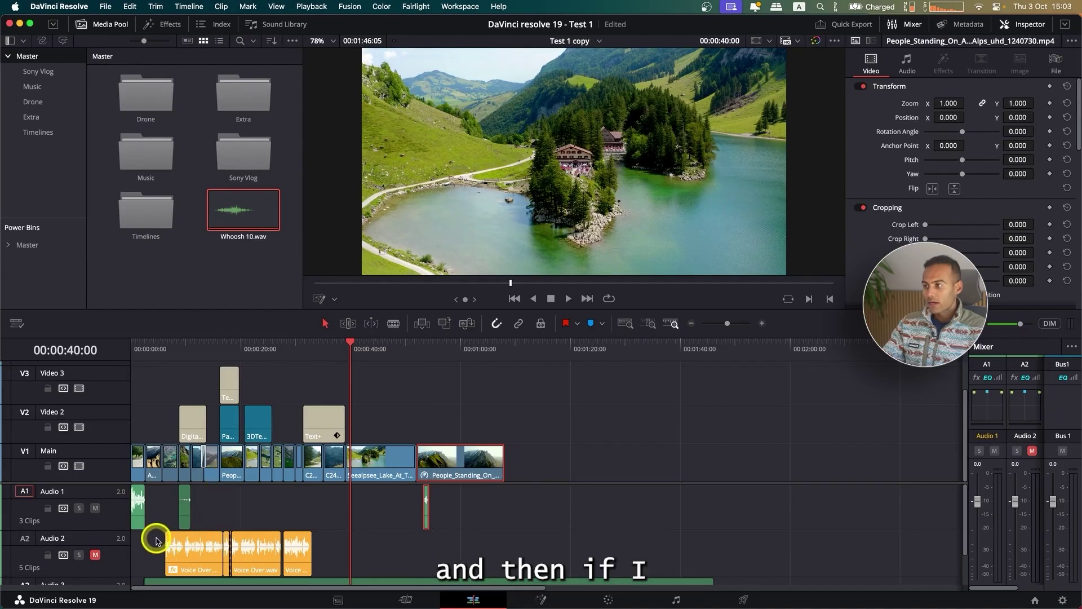
Unmute the Audio 2 and Audio 3 tracks and reduce the height of the audio tracks.
click(95, 556)
scroll(94, 557, down, 2)
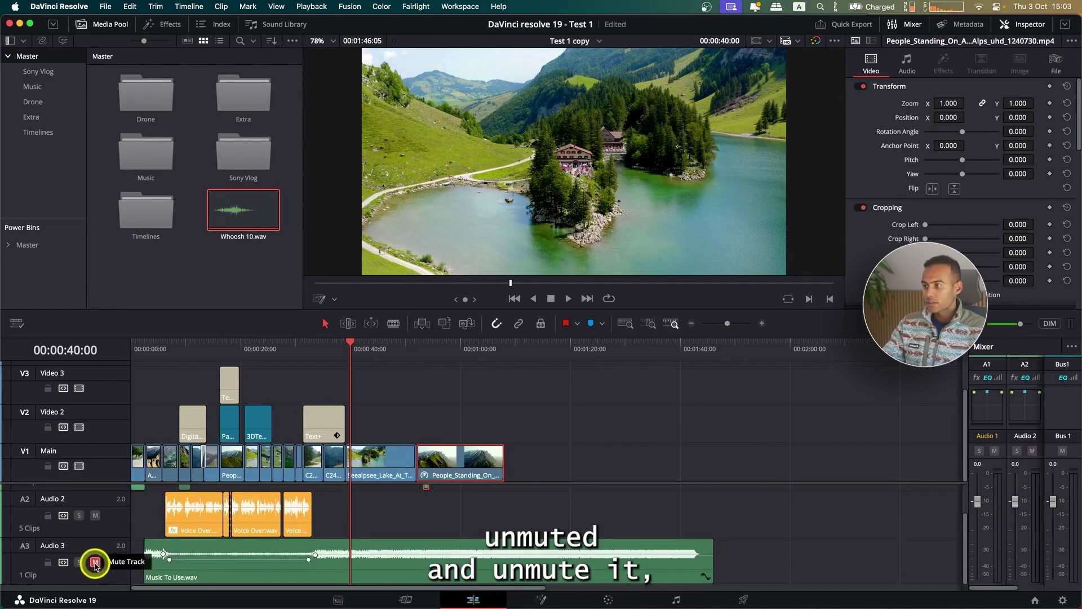
scroll(197, 547, down, 3)
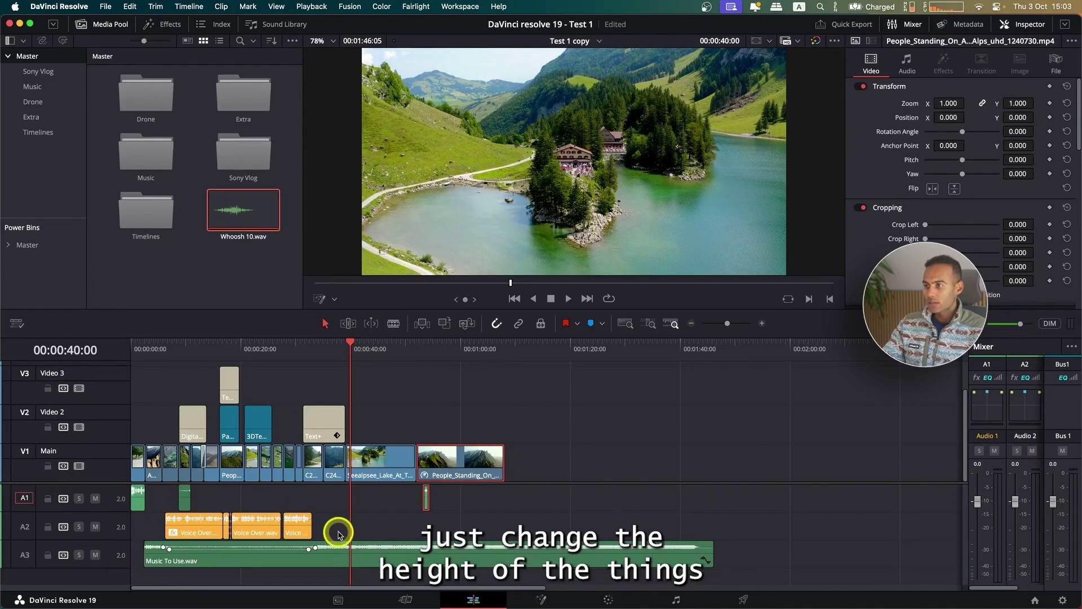
Scrub the playhead to the end of the cliff clip and clear the clip selection.
drag(430, 357, 501, 356)
click(556, 399)
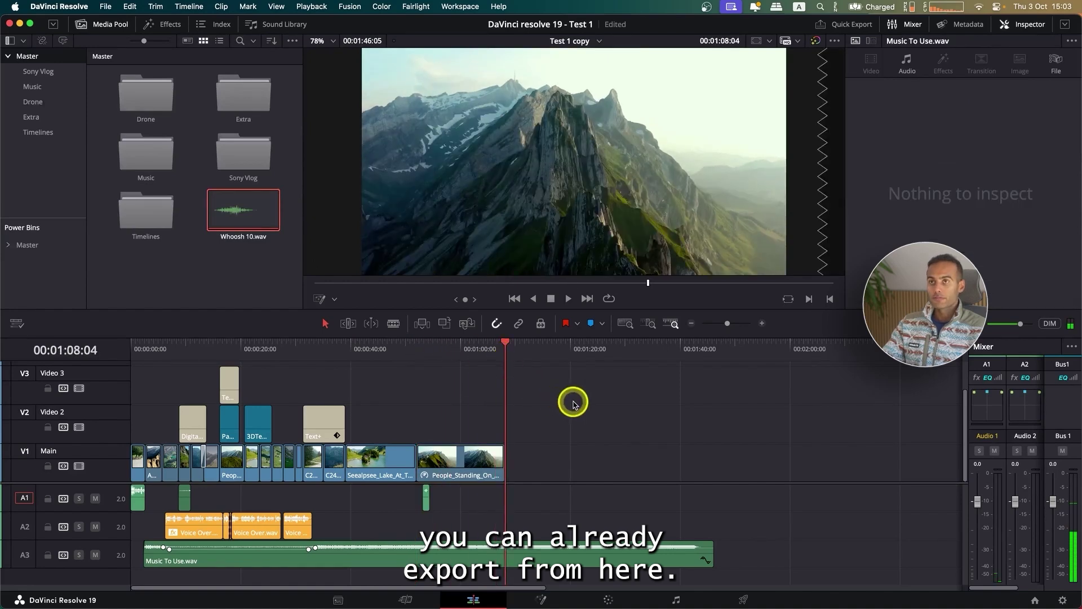
Select the YouTube preset in Quick Export without exporting yet, and move the playhead to the end of the music clip.
click(854, 26)
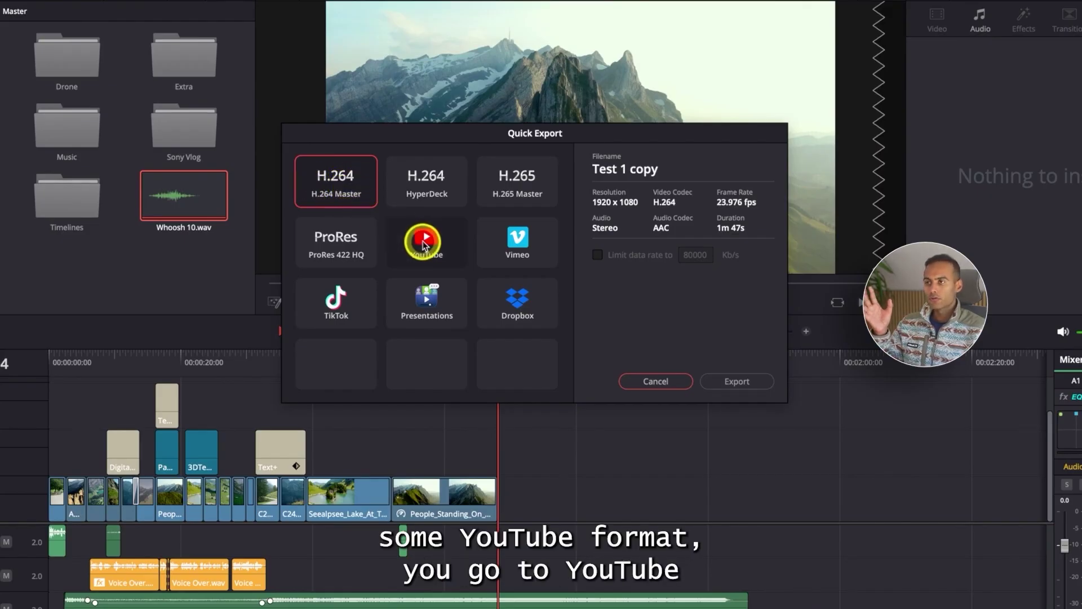
click(424, 243)
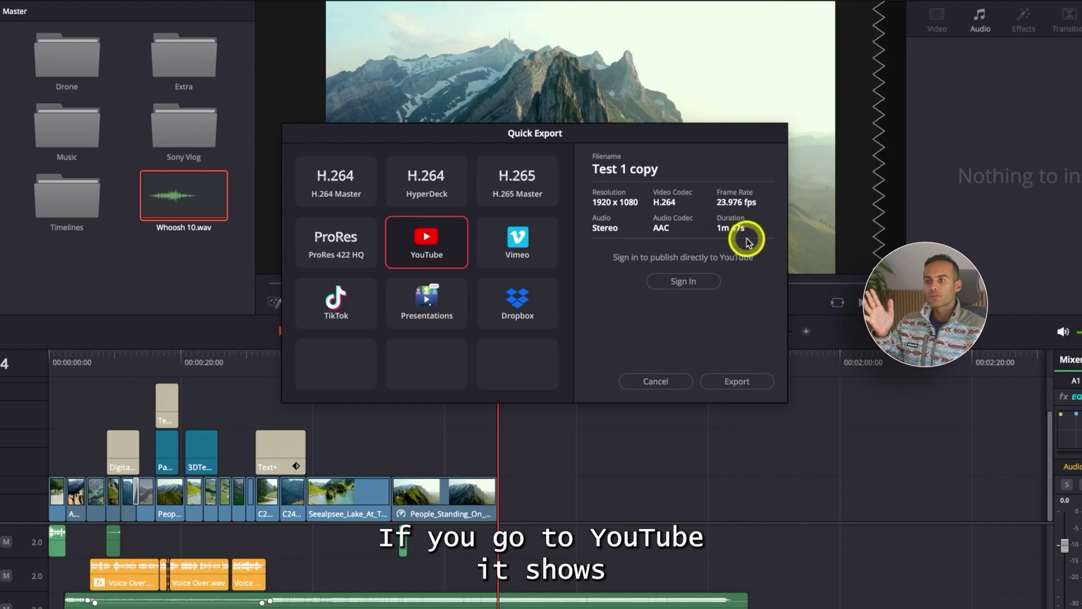
click(683, 382)
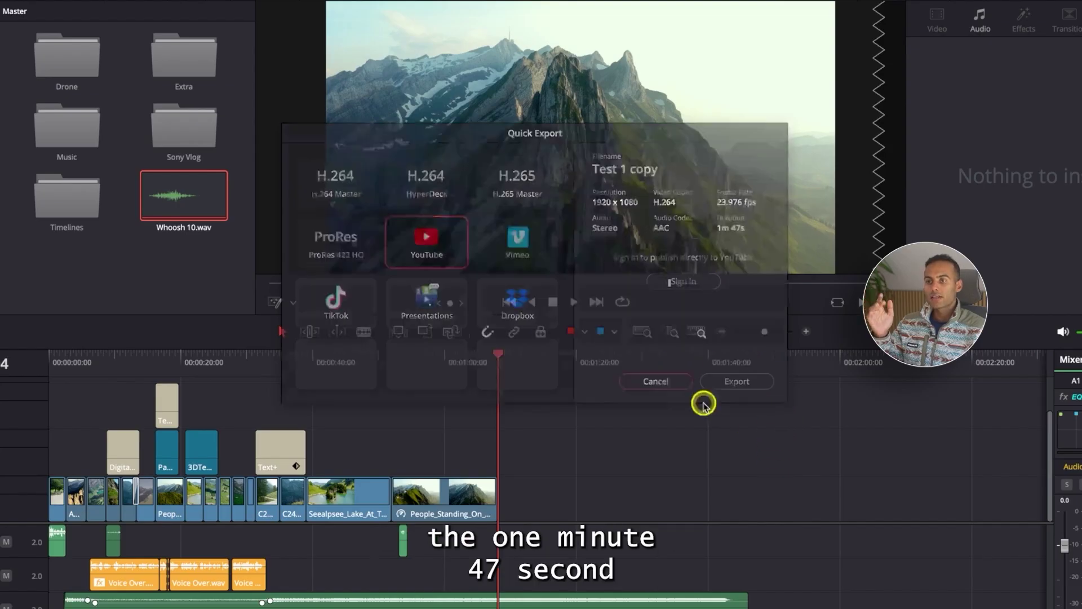
click(747, 370)
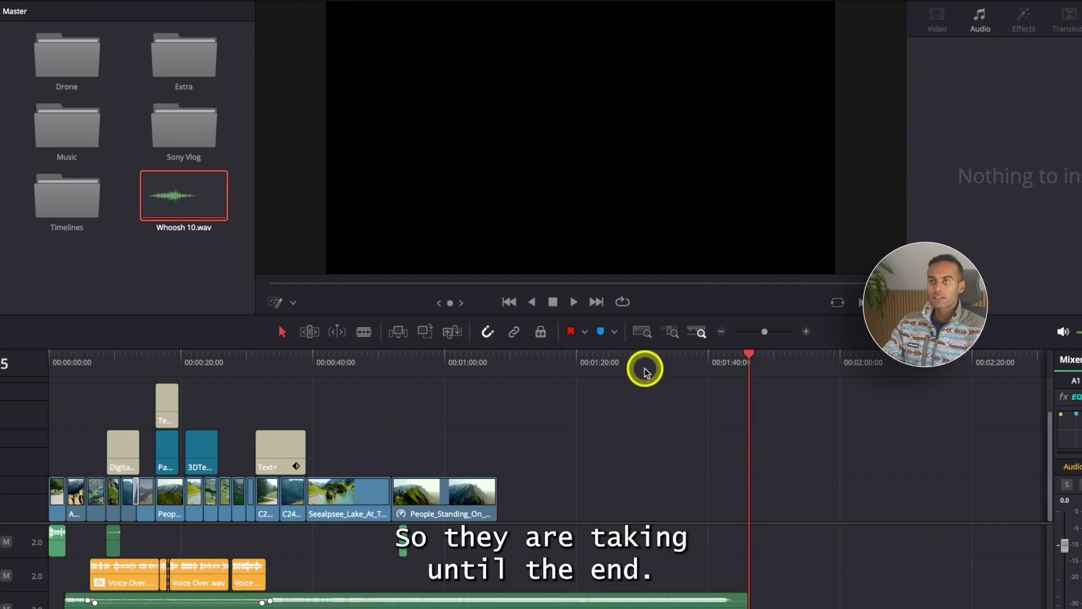
Quick export the timeline with the YouTube preset, saving it as Test 1 copy in the Exports folder.
click(887, 1)
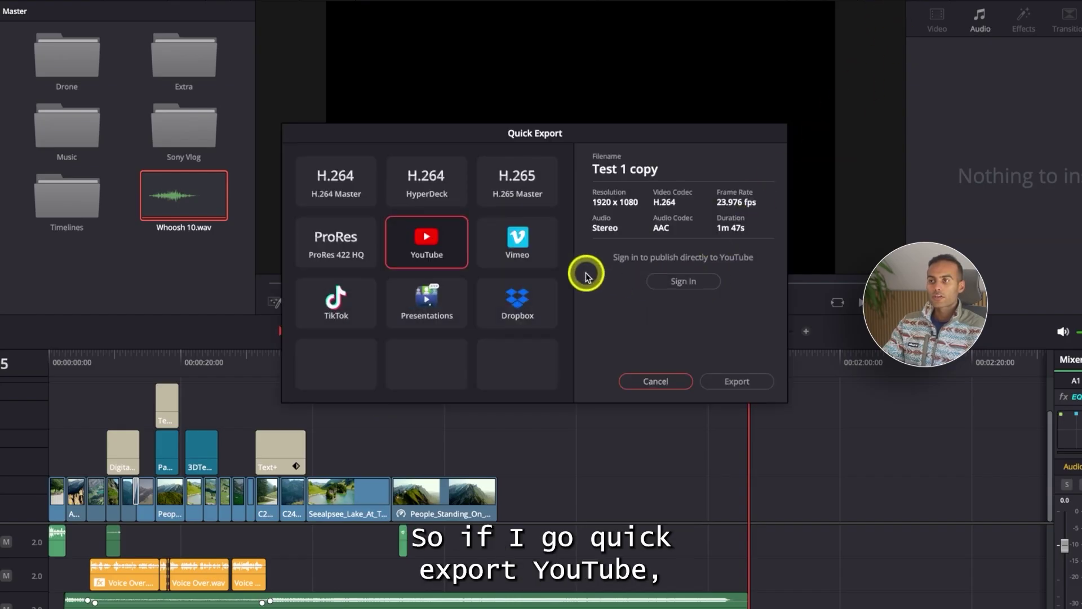
click(750, 381)
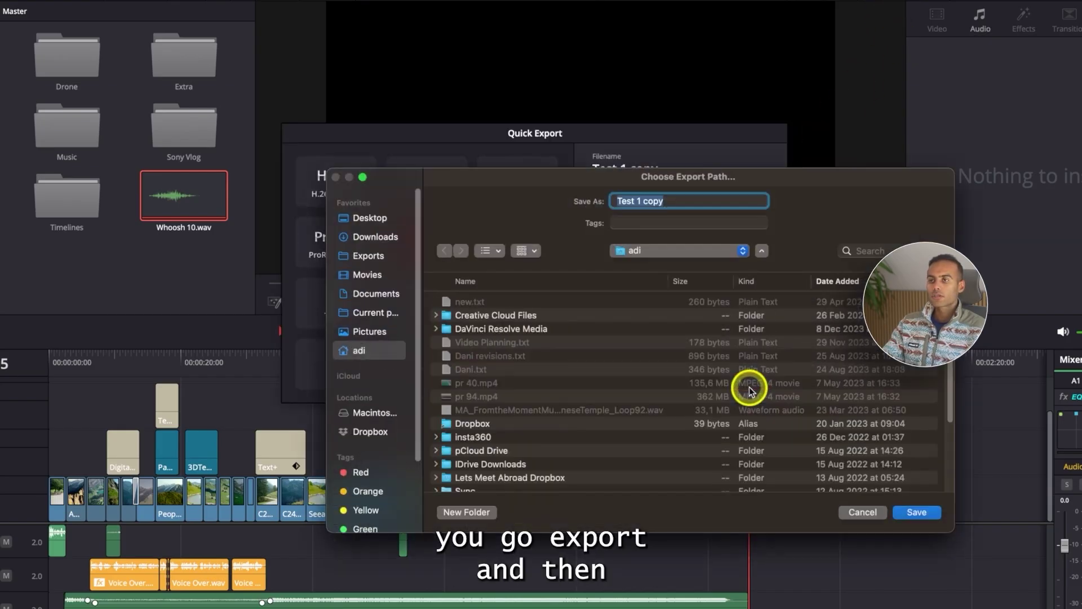
click(389, 258)
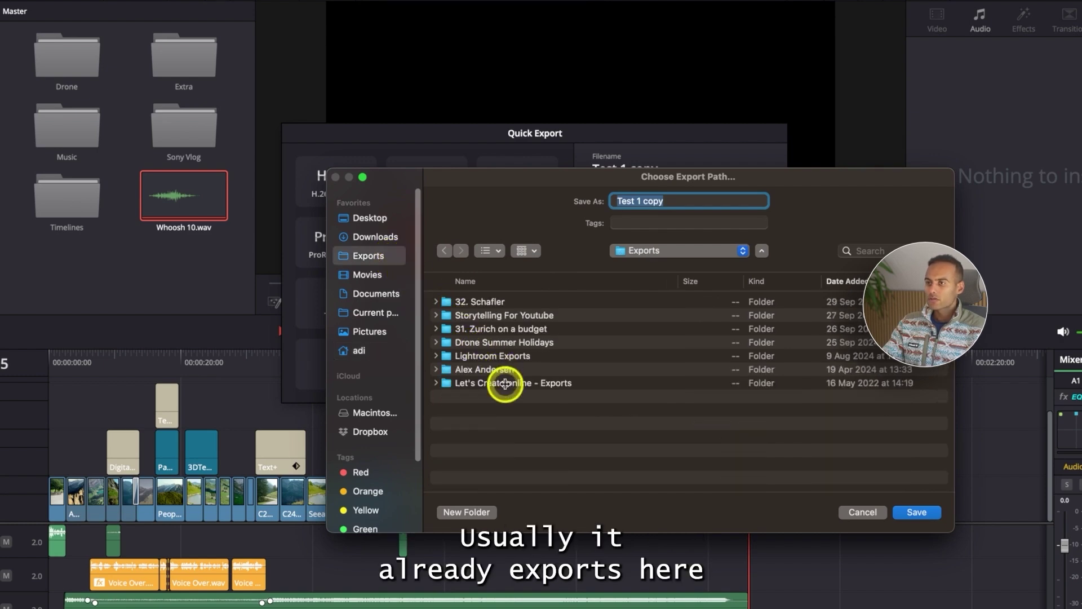
click(939, 512)
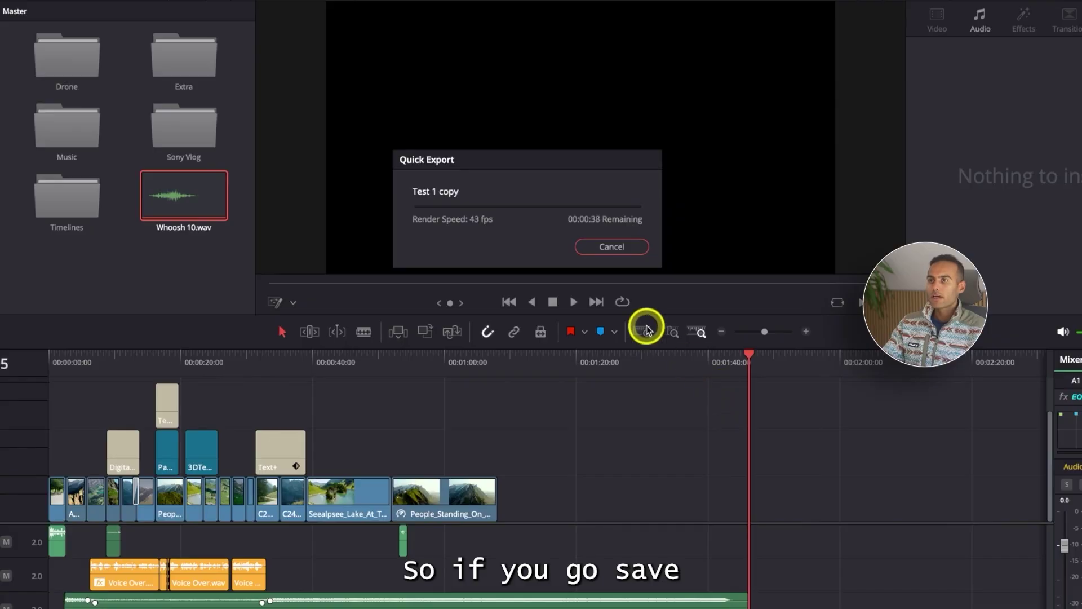